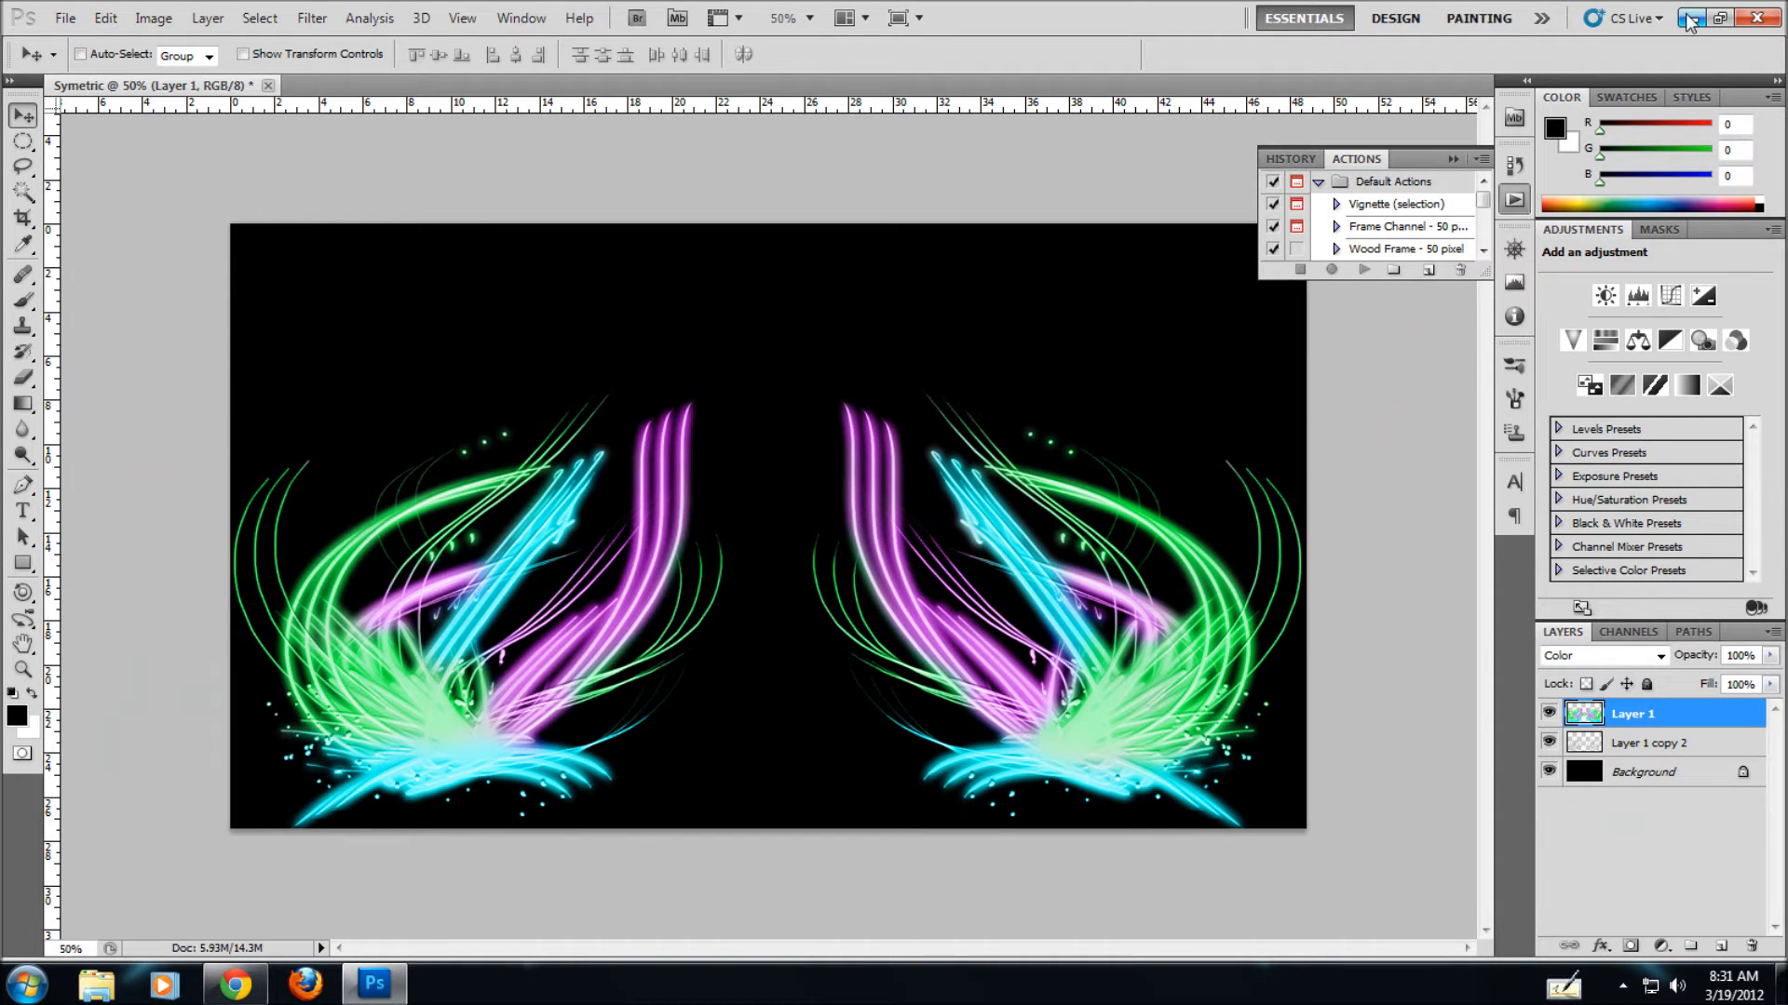
- Look over the finished wallpaper on the desktop and the abstract brushes page in Chrome, ending back in Photoshop
click(1690, 18)
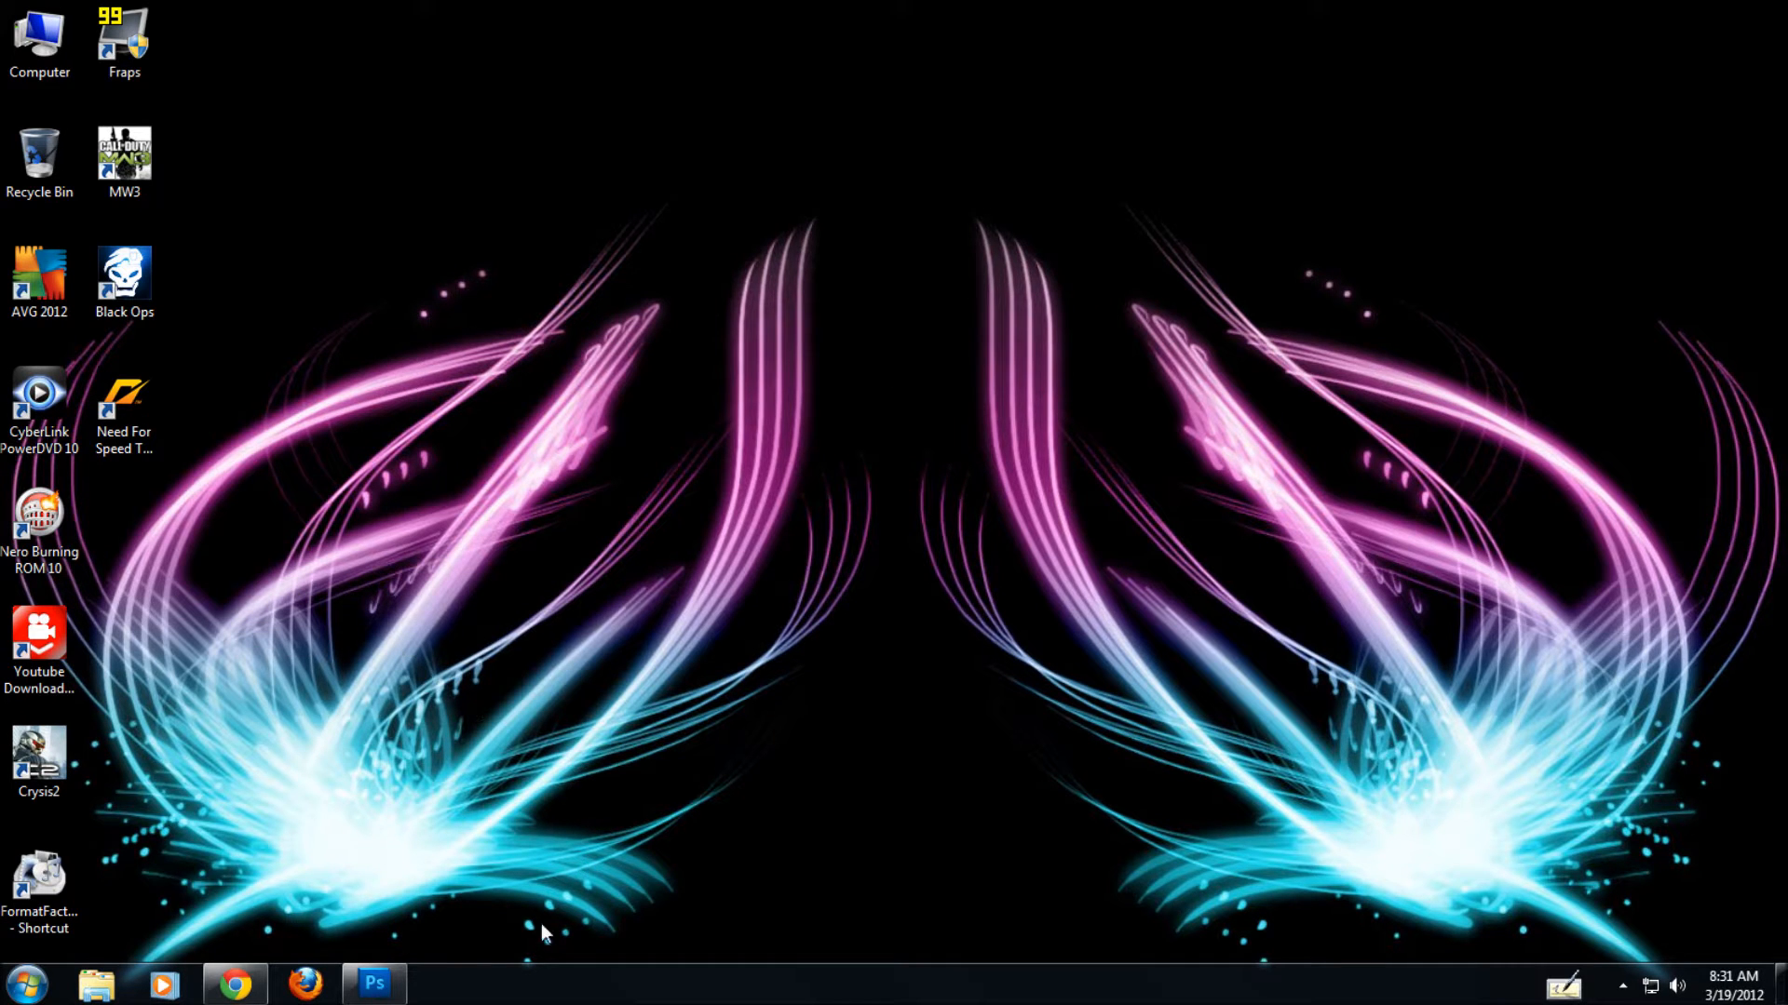
click(374, 984)
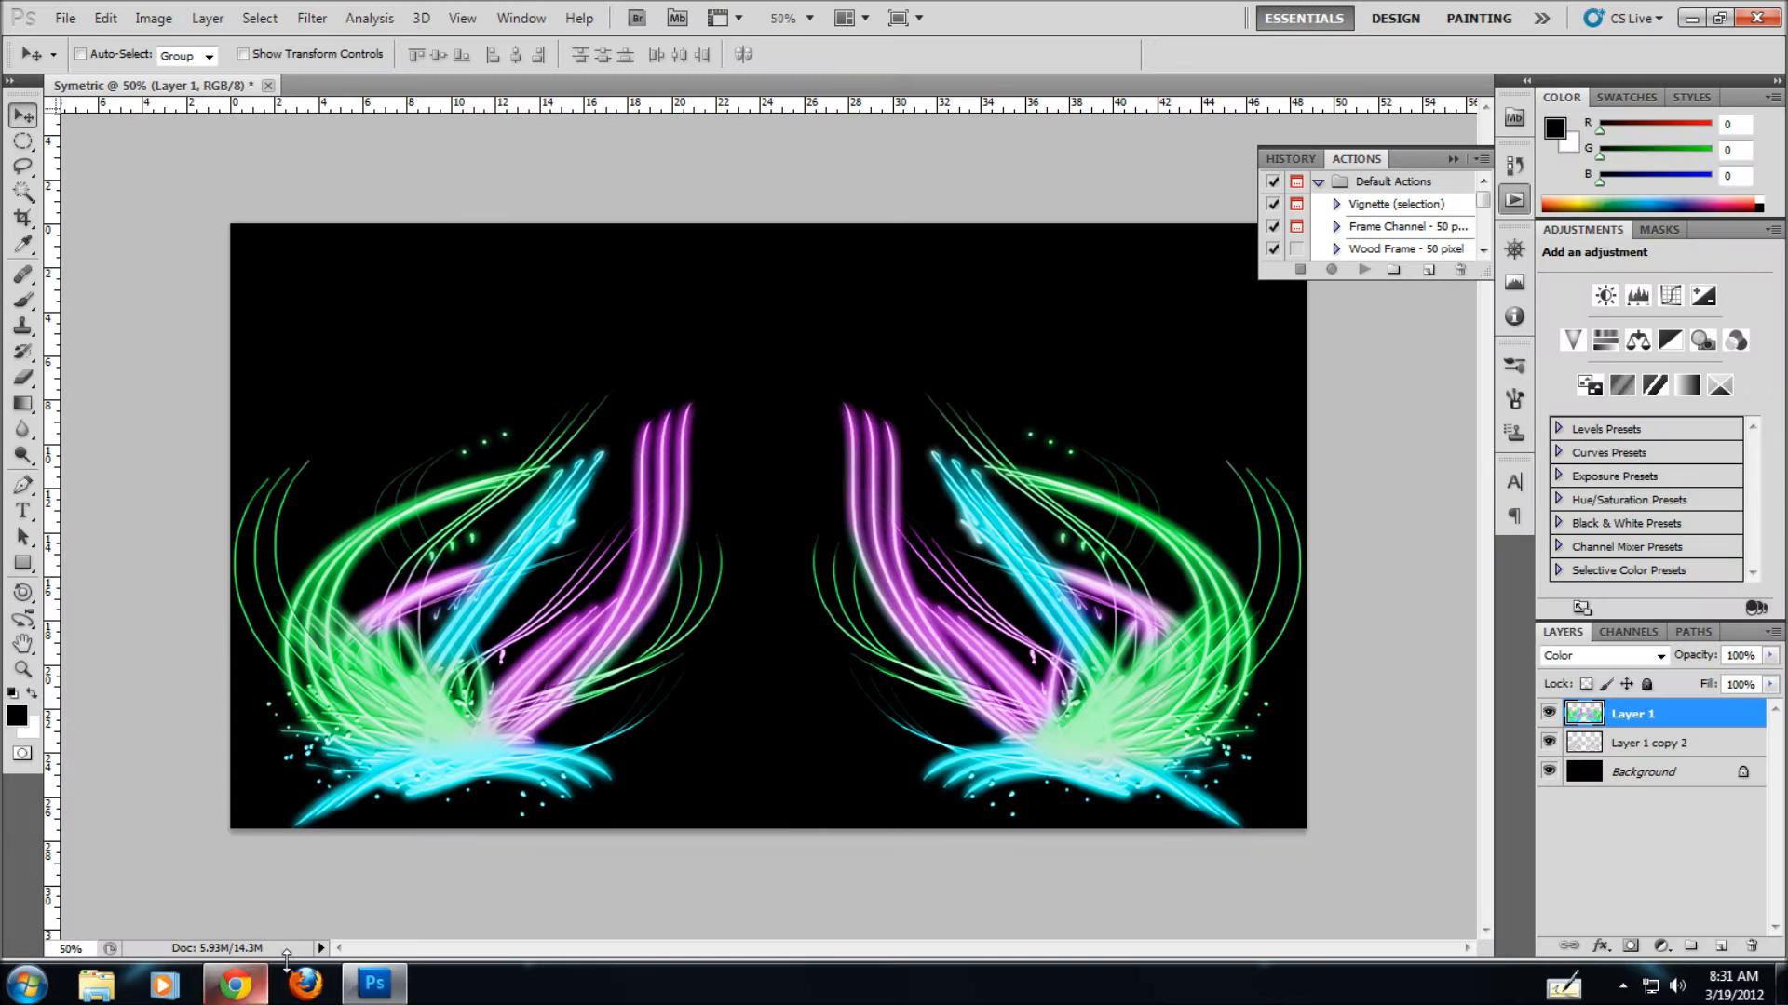
click(232, 984)
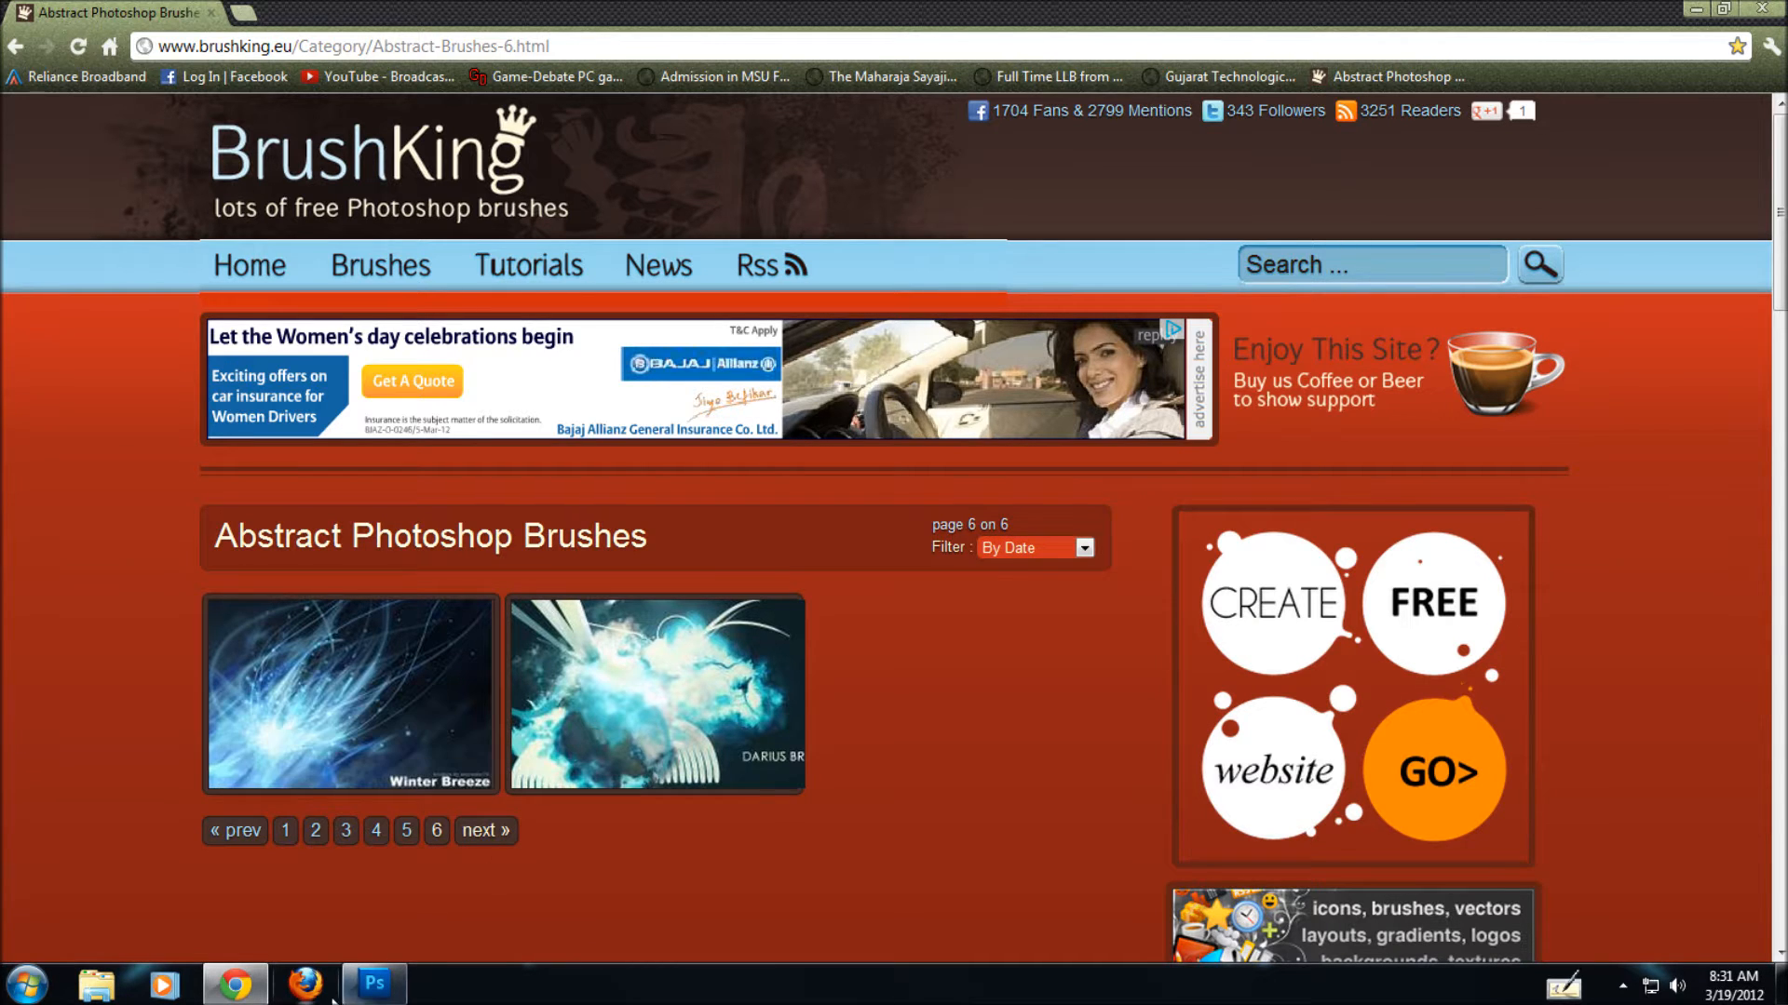
click(374, 984)
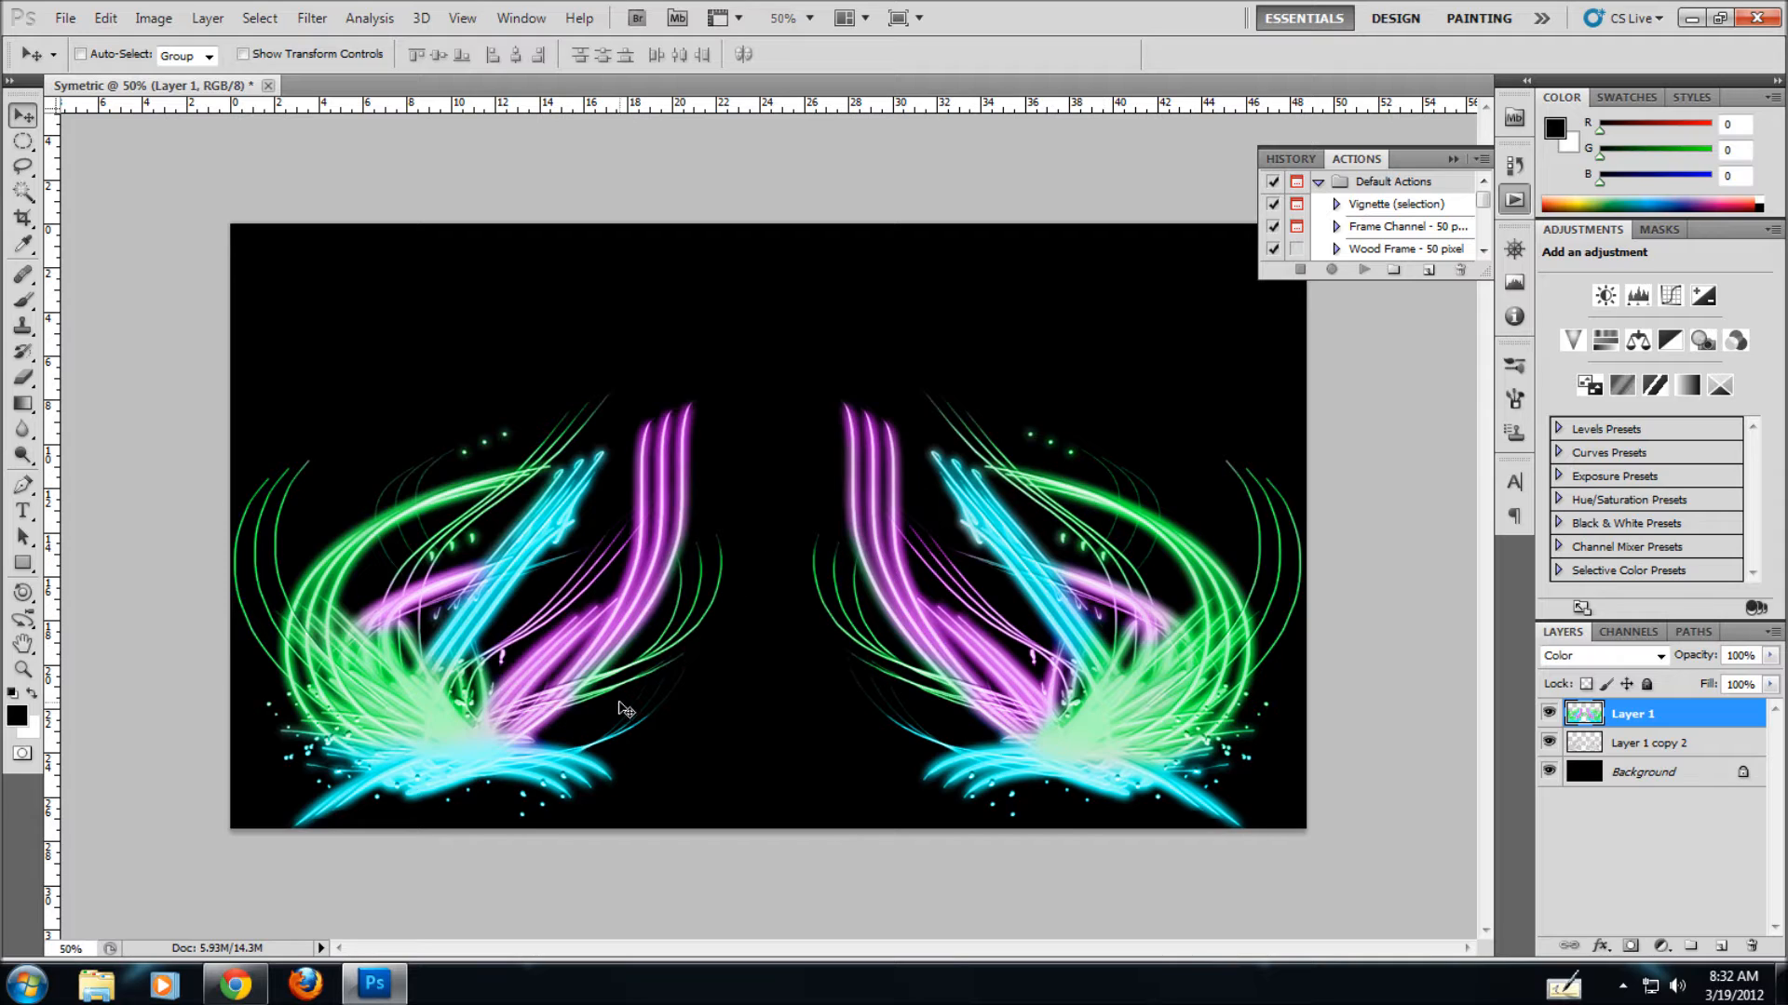
click(1691, 19)
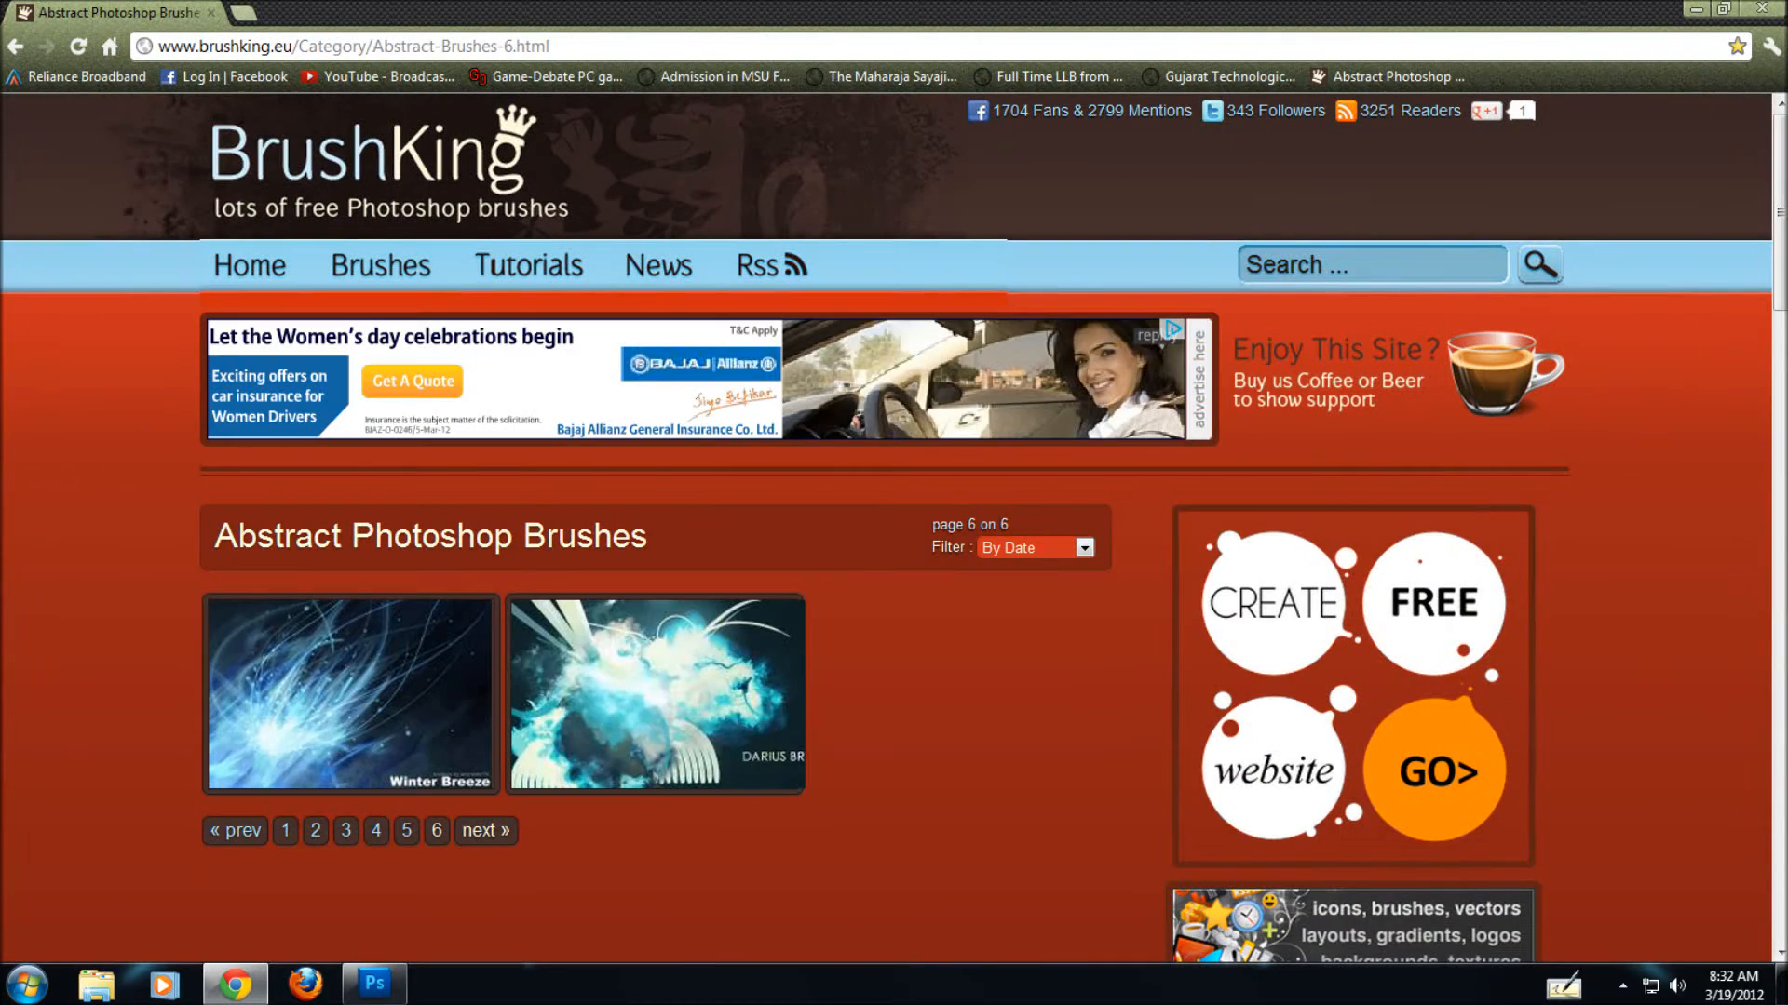
click(1692, 8)
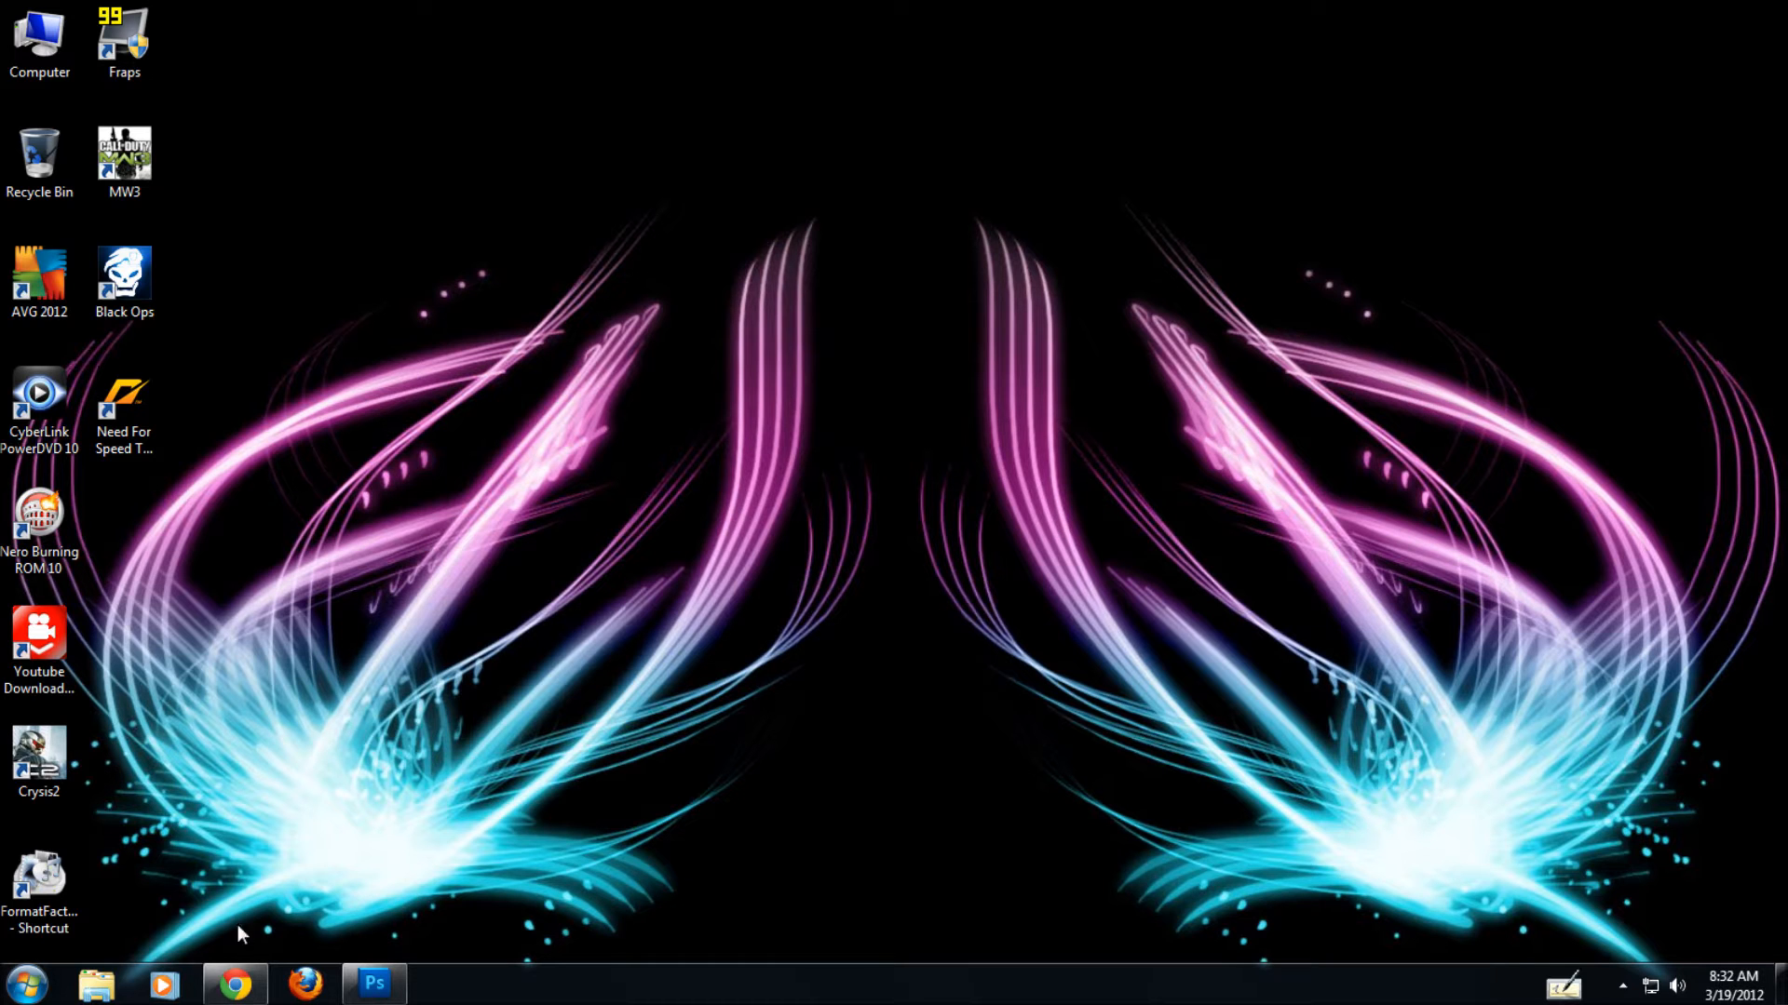
click(374, 983)
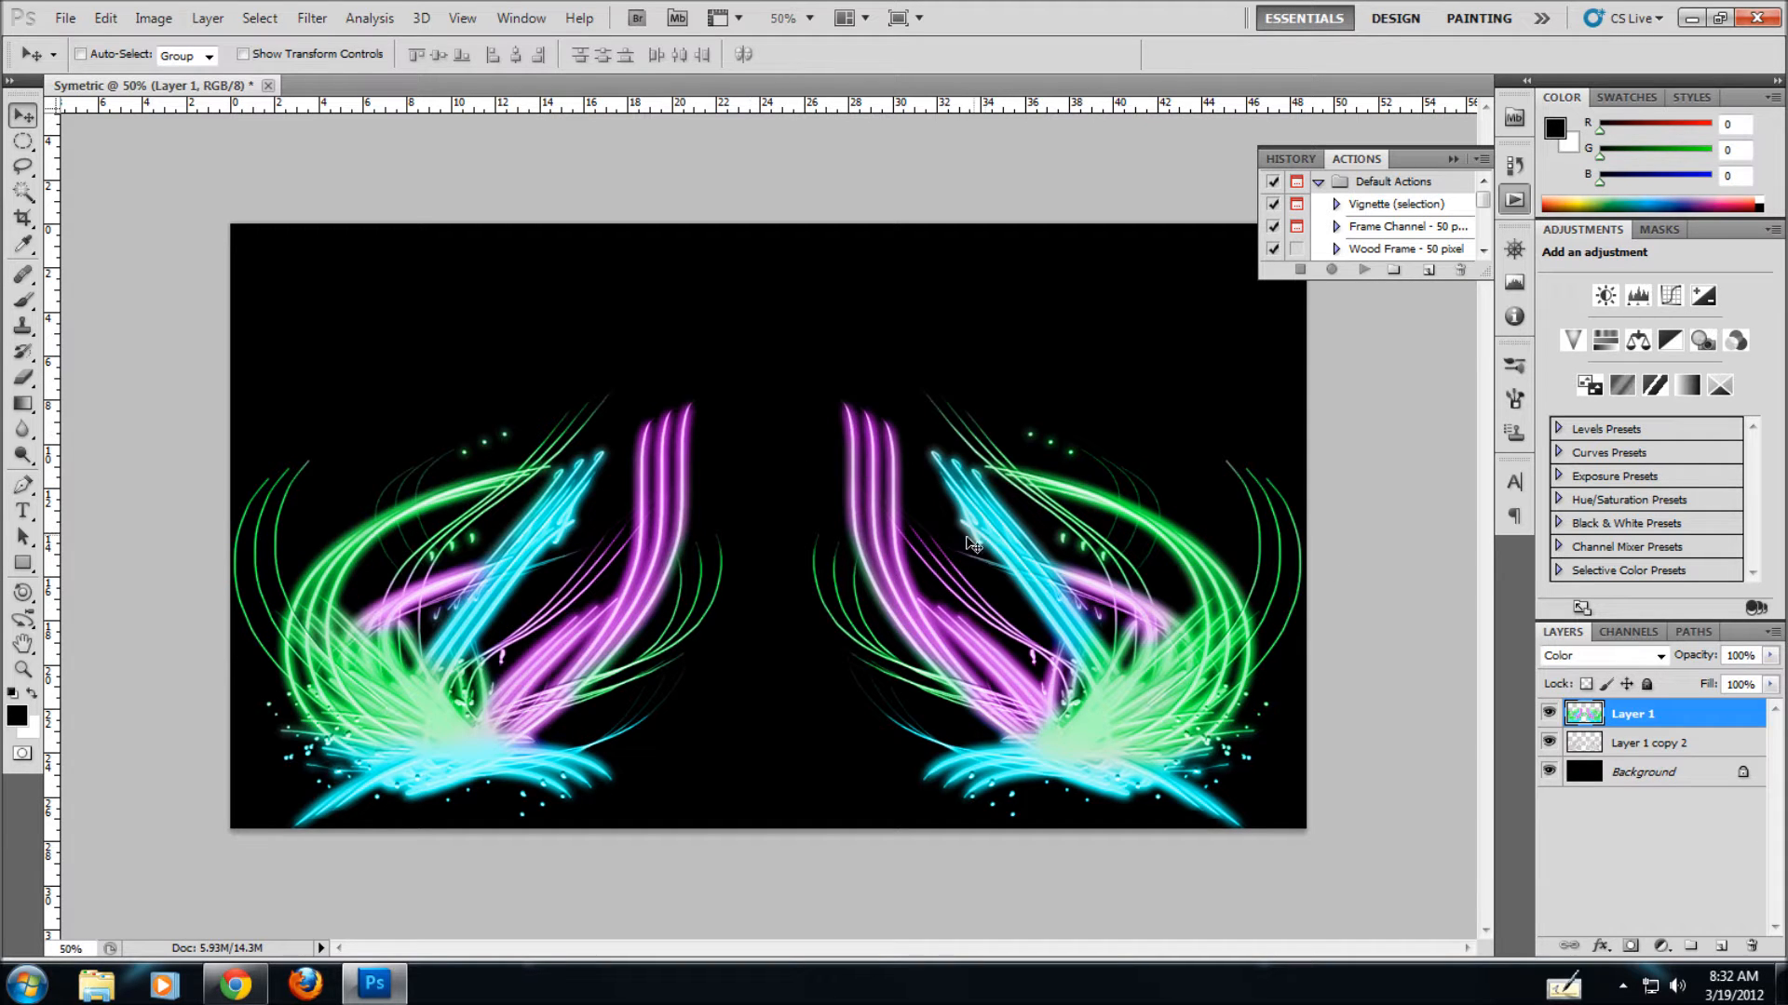
- Start a new document with a width of 1920 pixels and a height of 1080 pixels
click(67, 20)
click(113, 44)
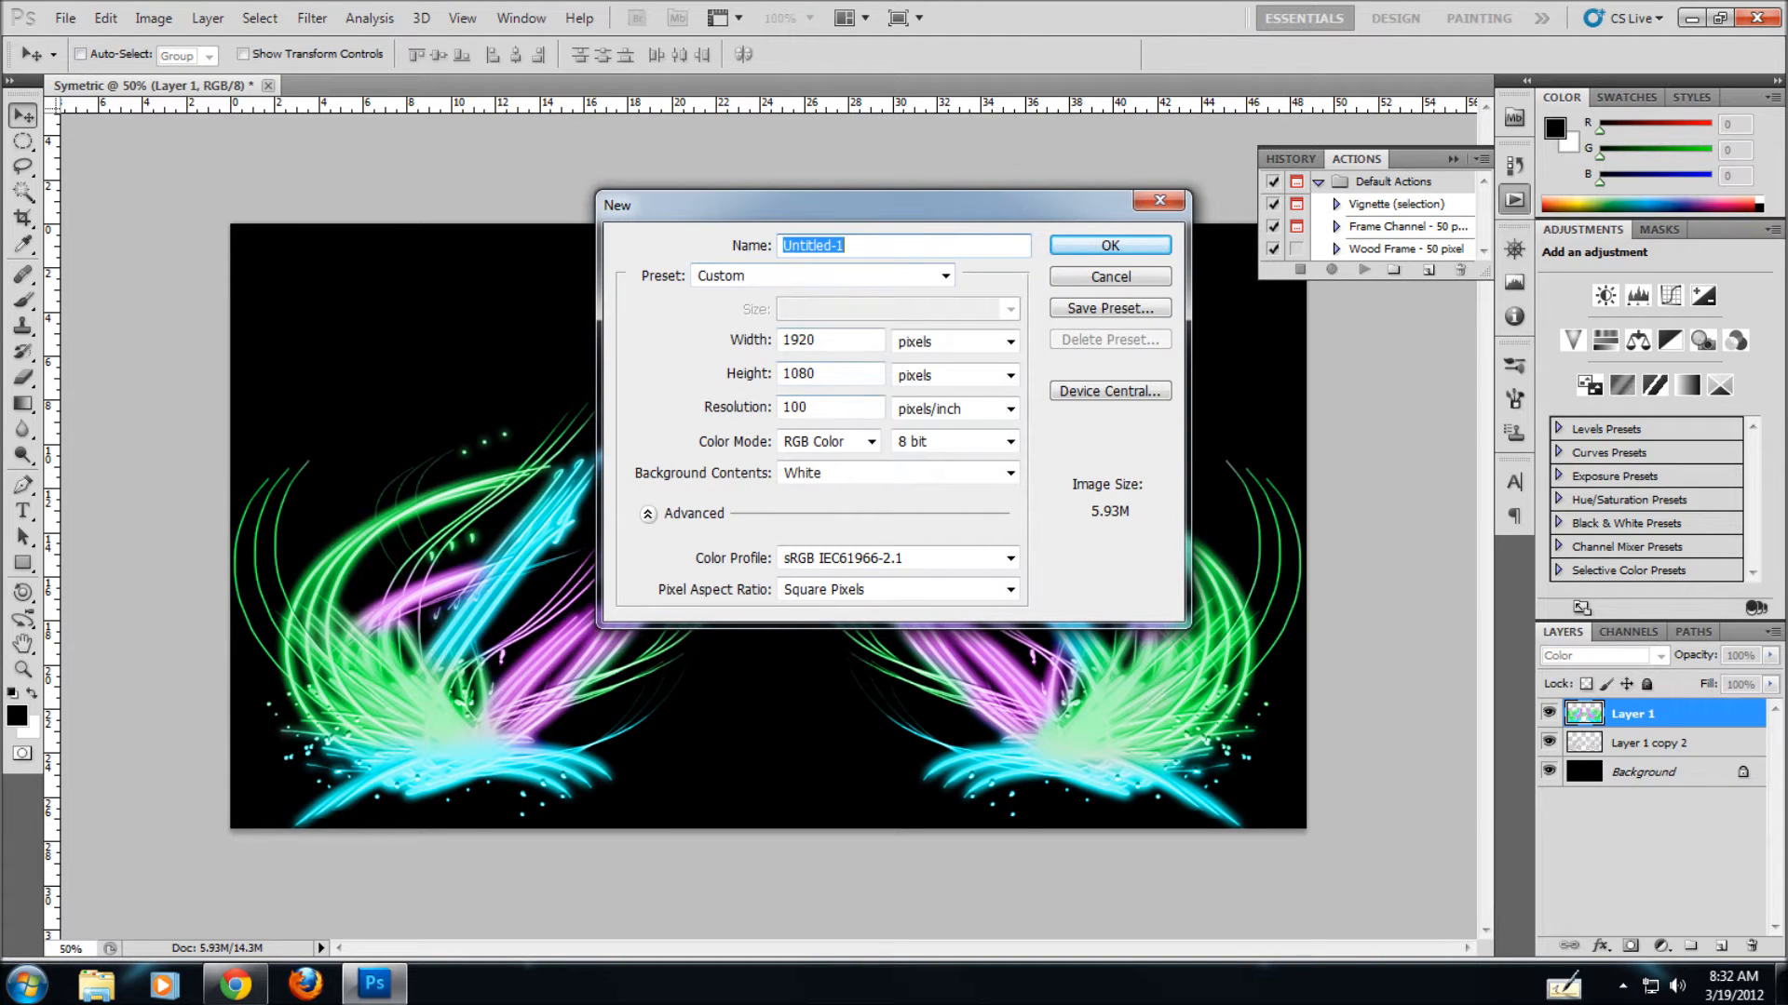
drag(824, 341, 694, 339)
text(1920)
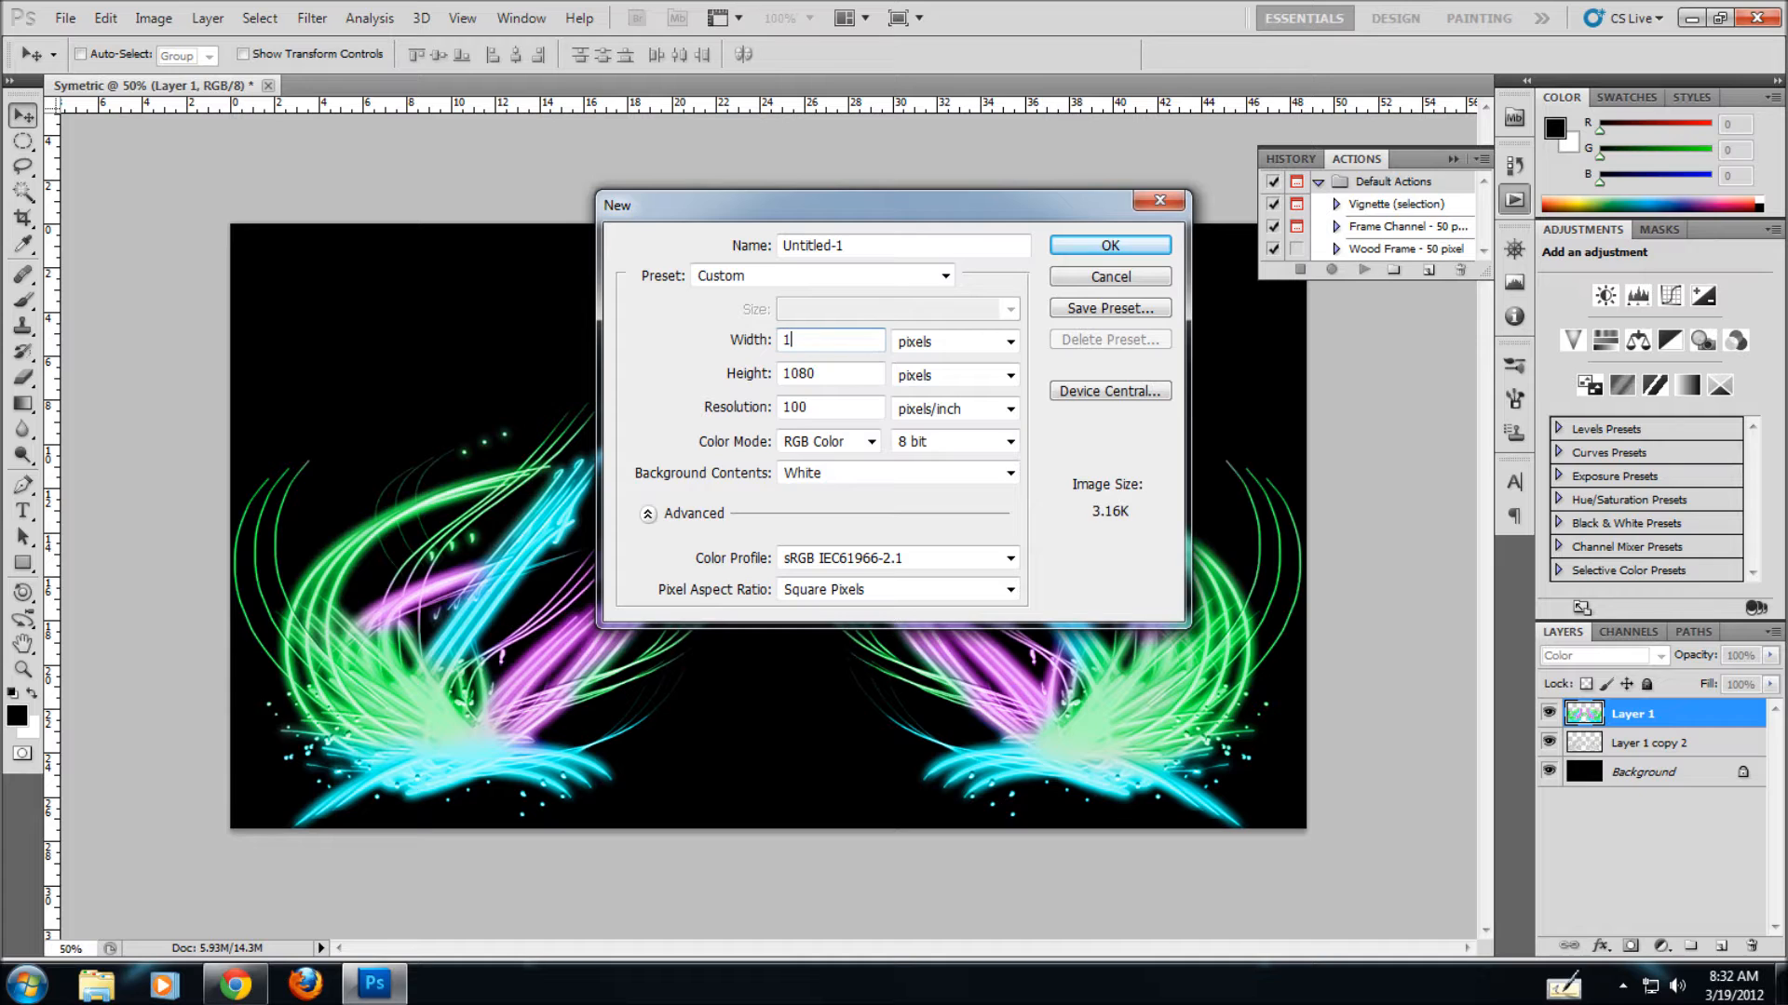
drag(824, 375, 689, 387)
text(1080)
key(Tab)
- Choose RGB Color, 8 bit and white background contents for the new document and create it
click(871, 441)
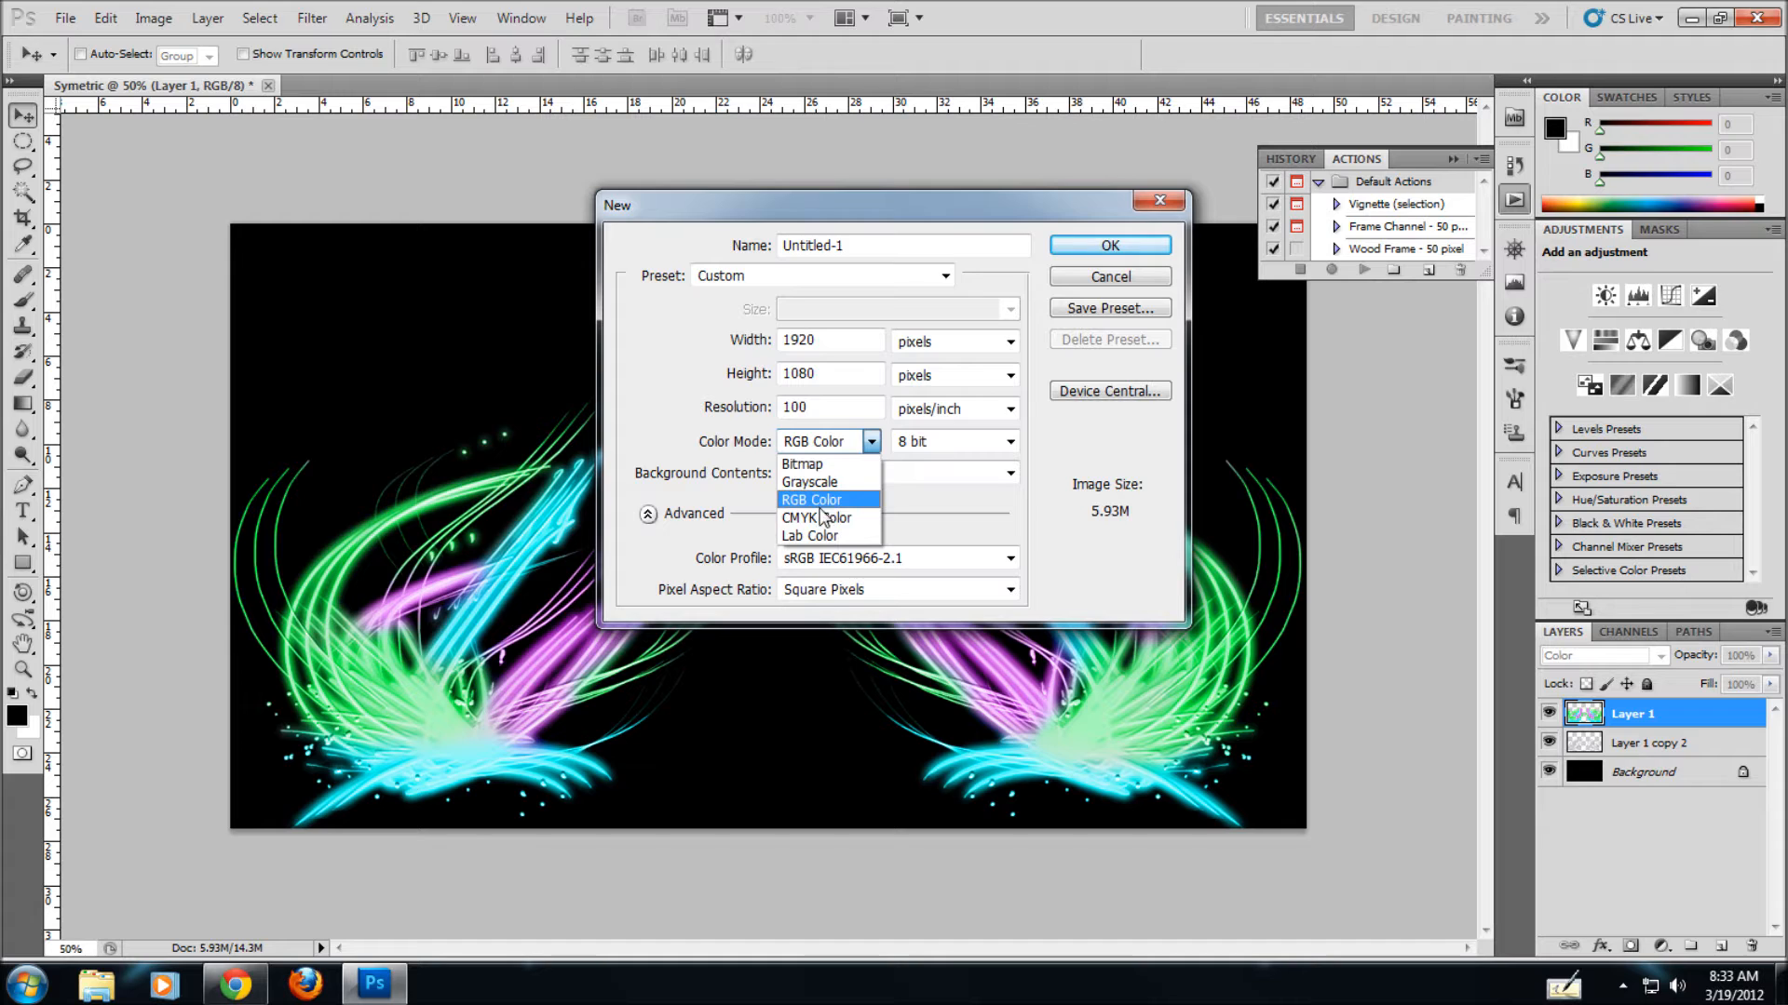
click(821, 500)
click(1010, 443)
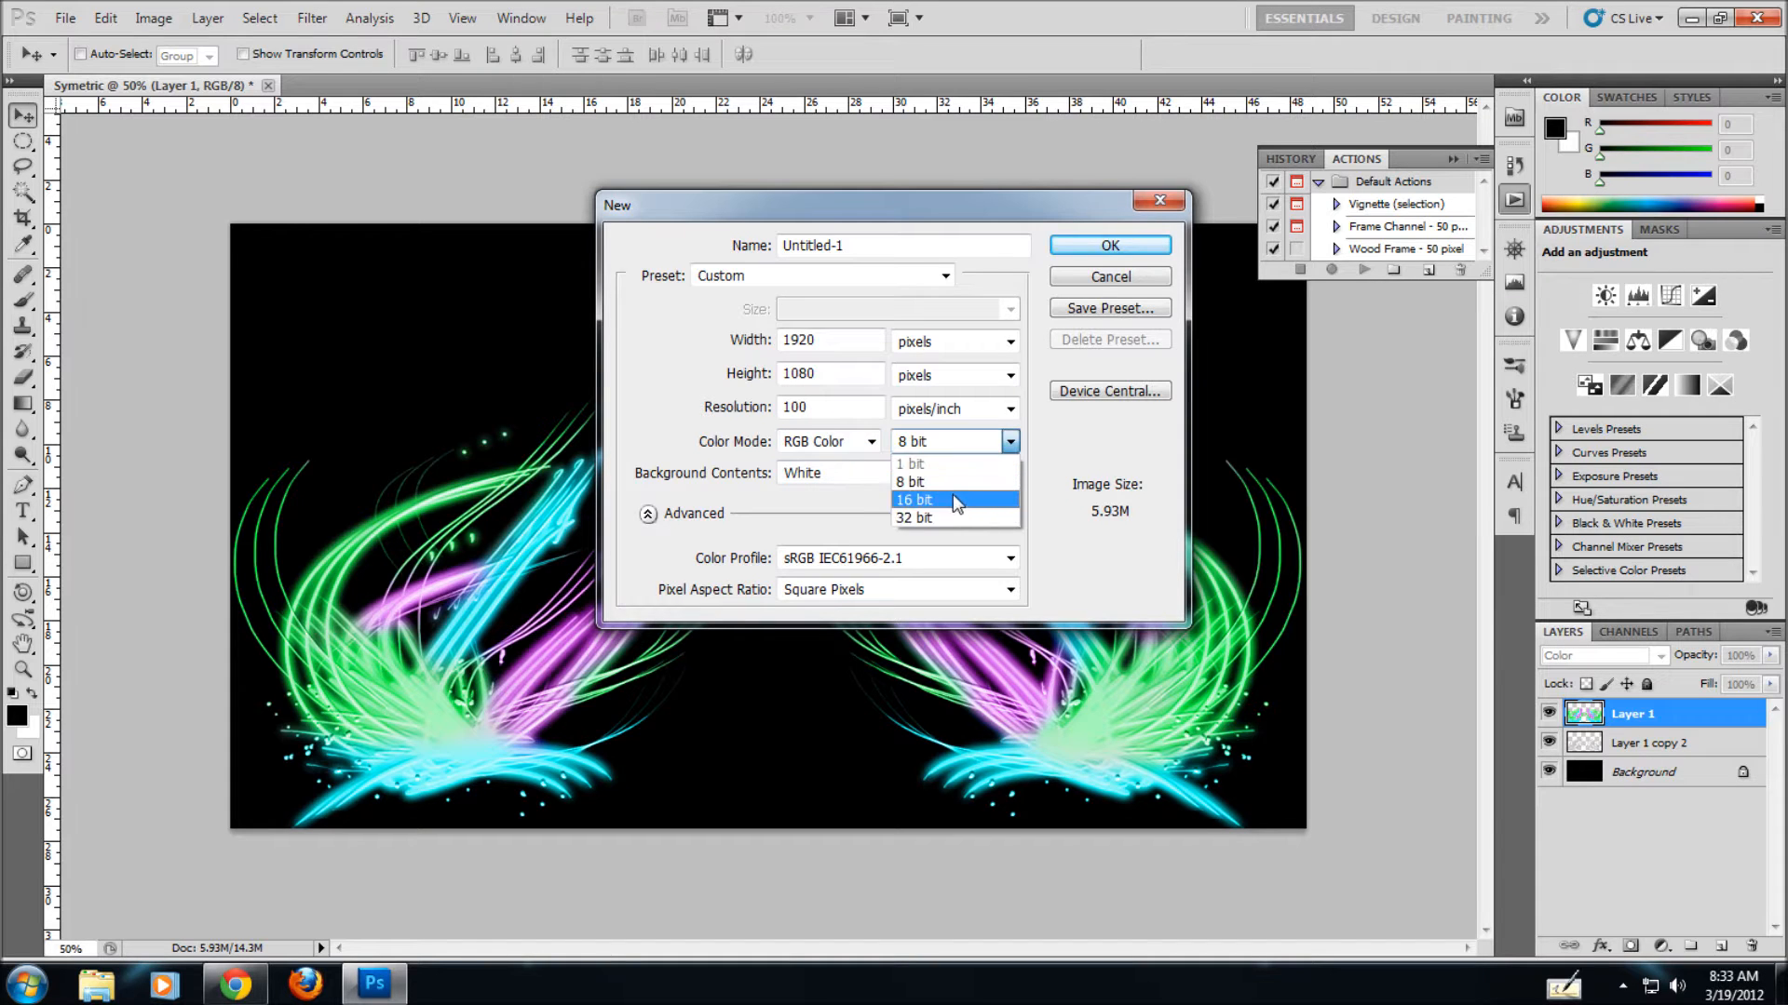
click(923, 481)
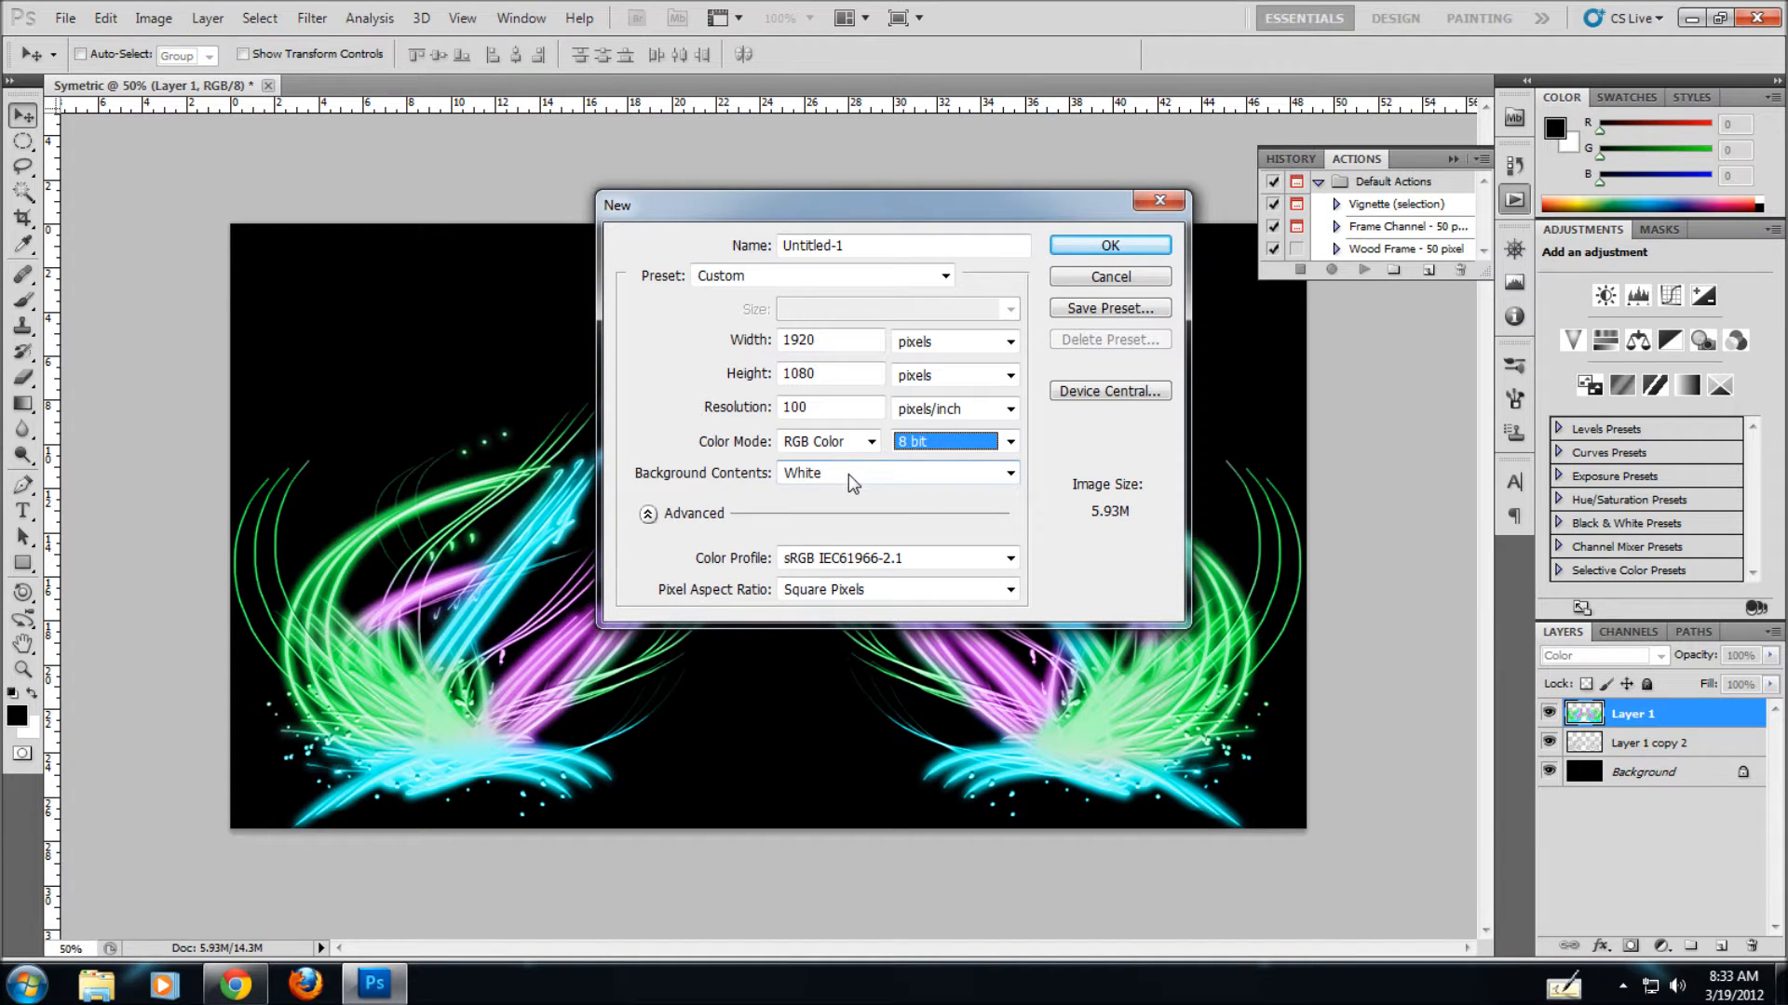
click(847, 473)
click(849, 501)
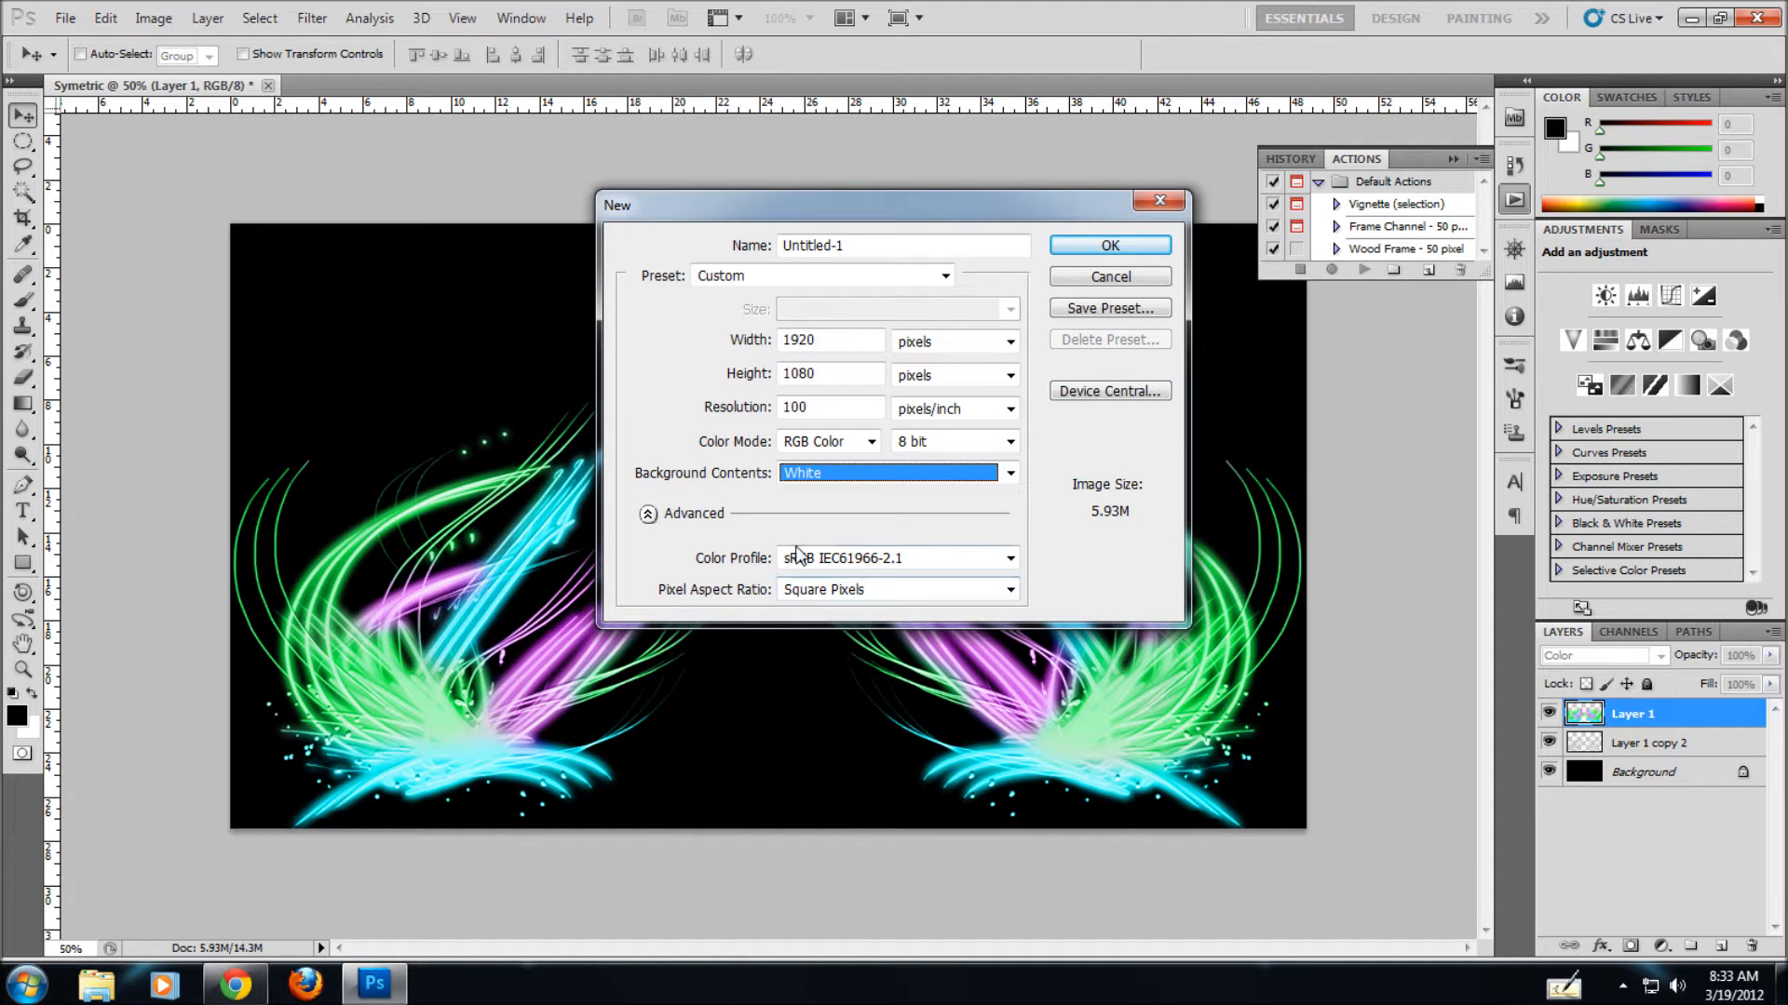
click(705, 508)
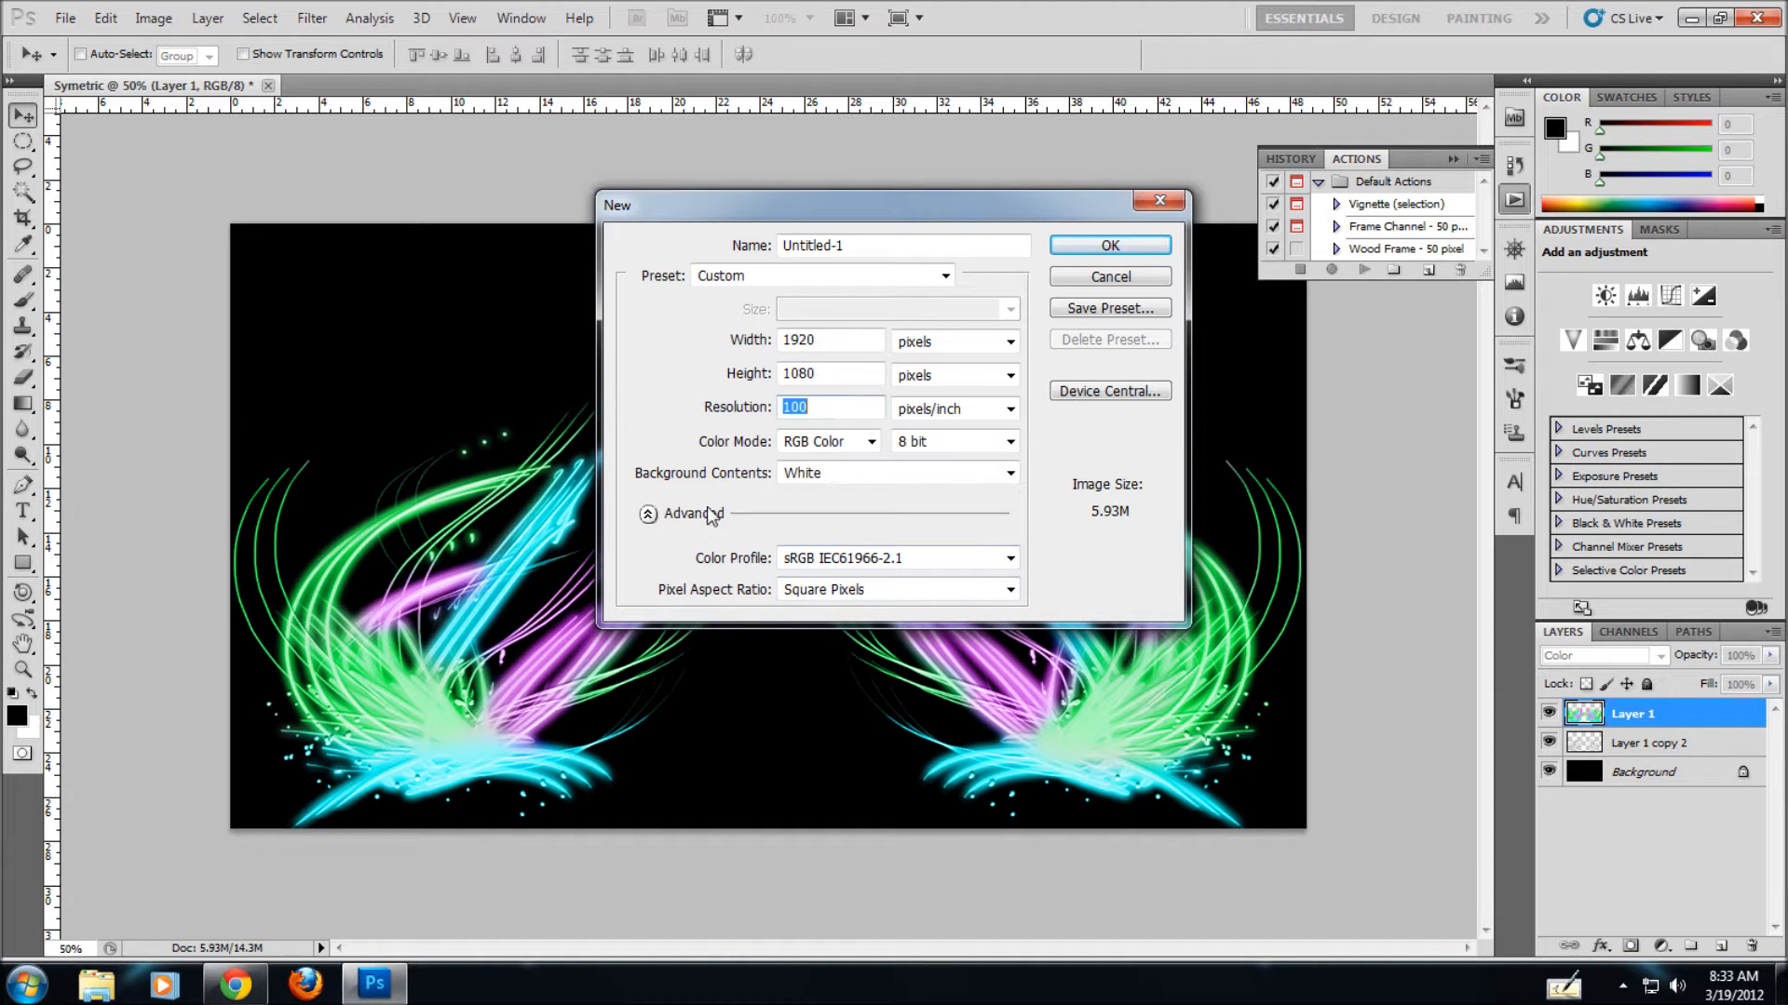
click(1098, 248)
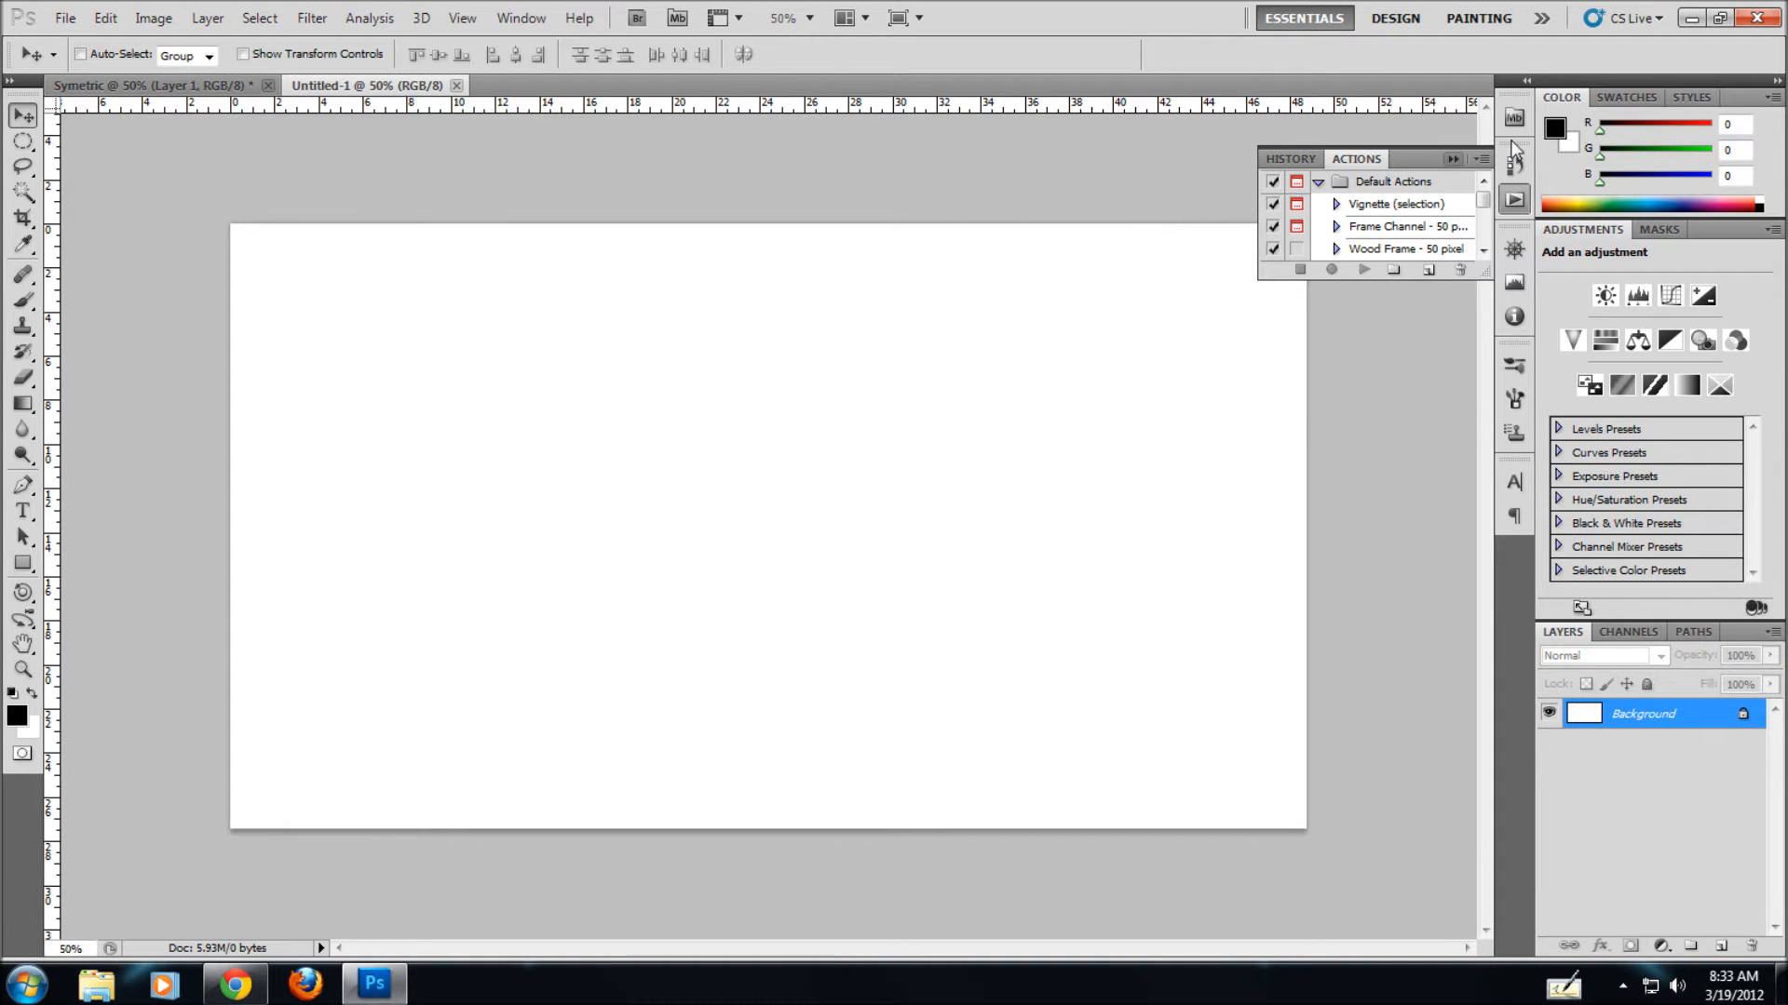
- Collapse the floating actions list, fill the background with black and add a new empty layer above it
click(1452, 159)
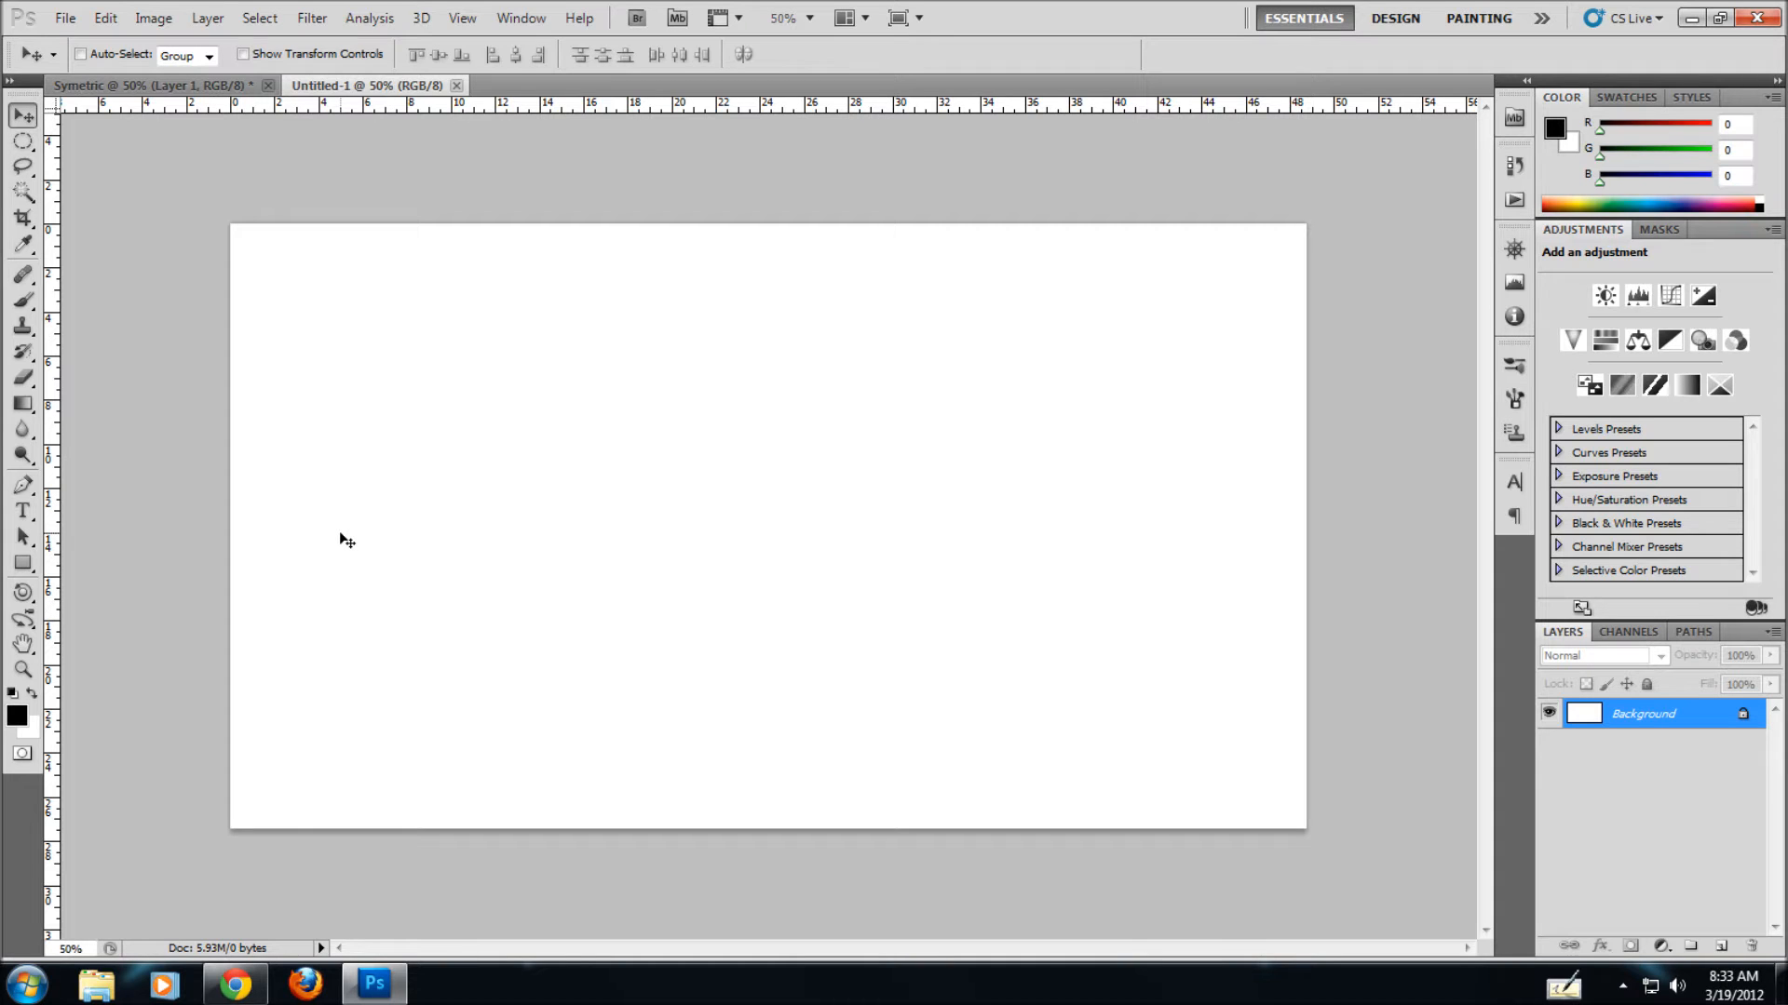
key(alt+BackSpace)
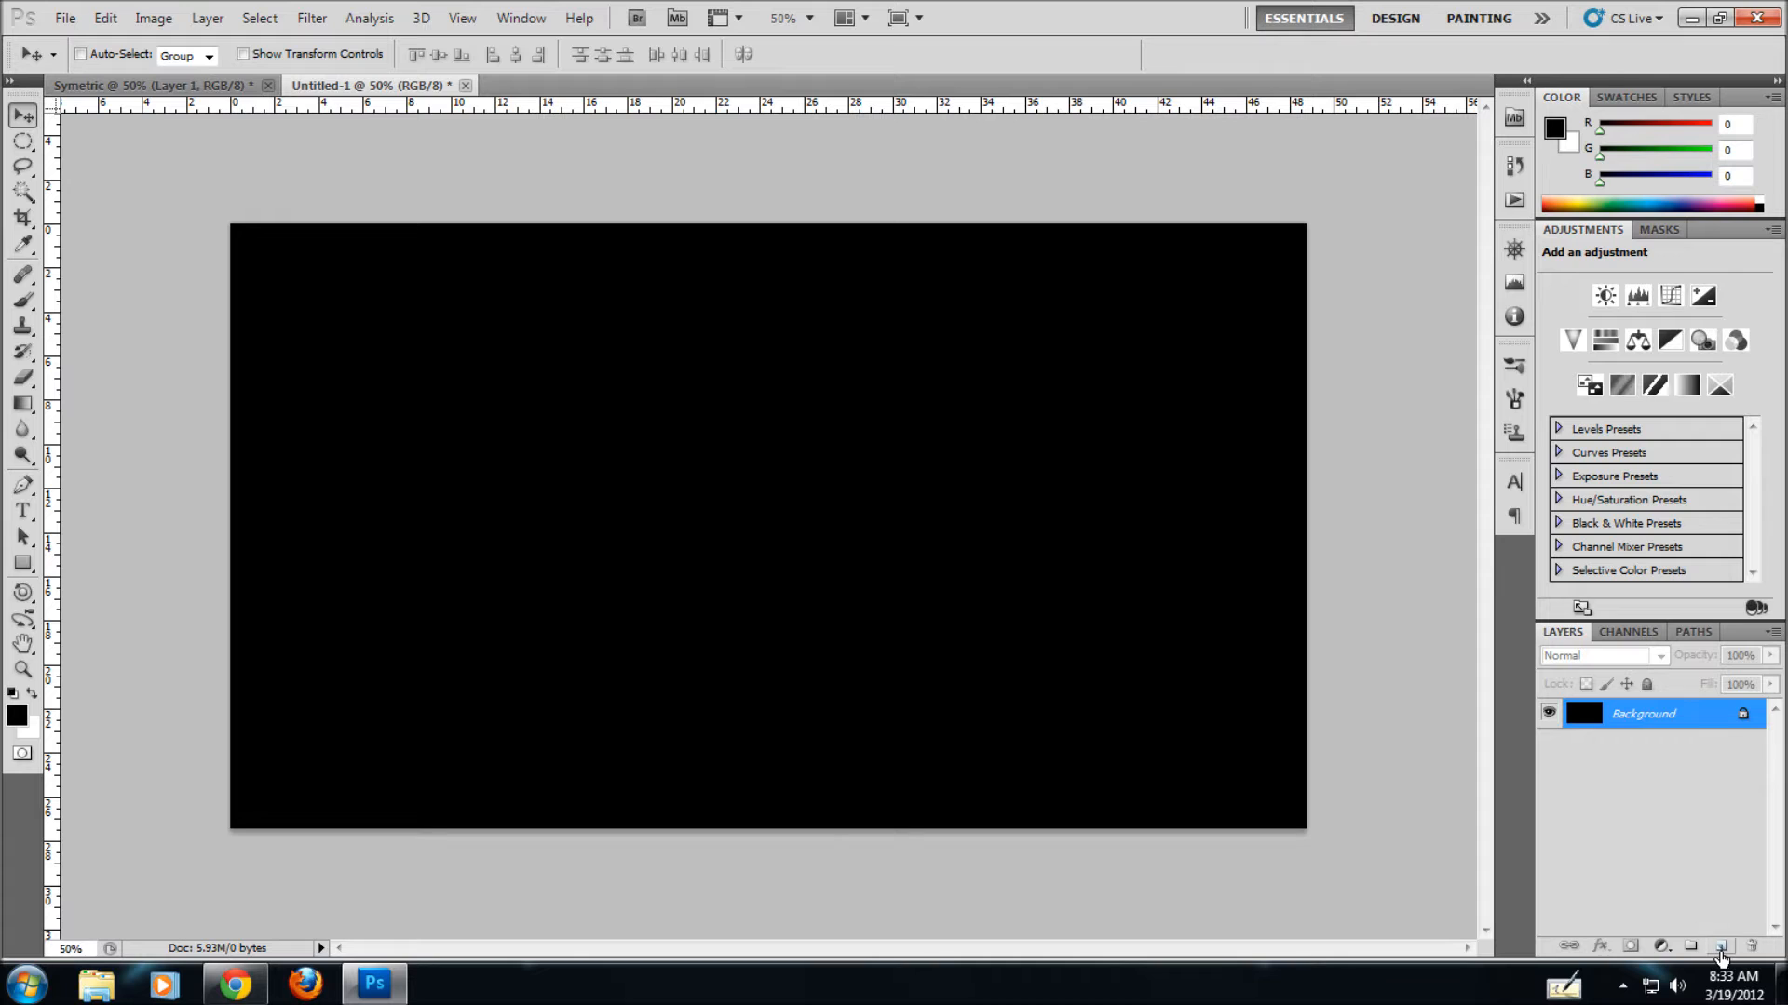
click(1721, 947)
- Replace the Brush tool's presets with the brush file 12-winter_breeze_brushes_by_axeraider70
click(22, 275)
click(23, 301)
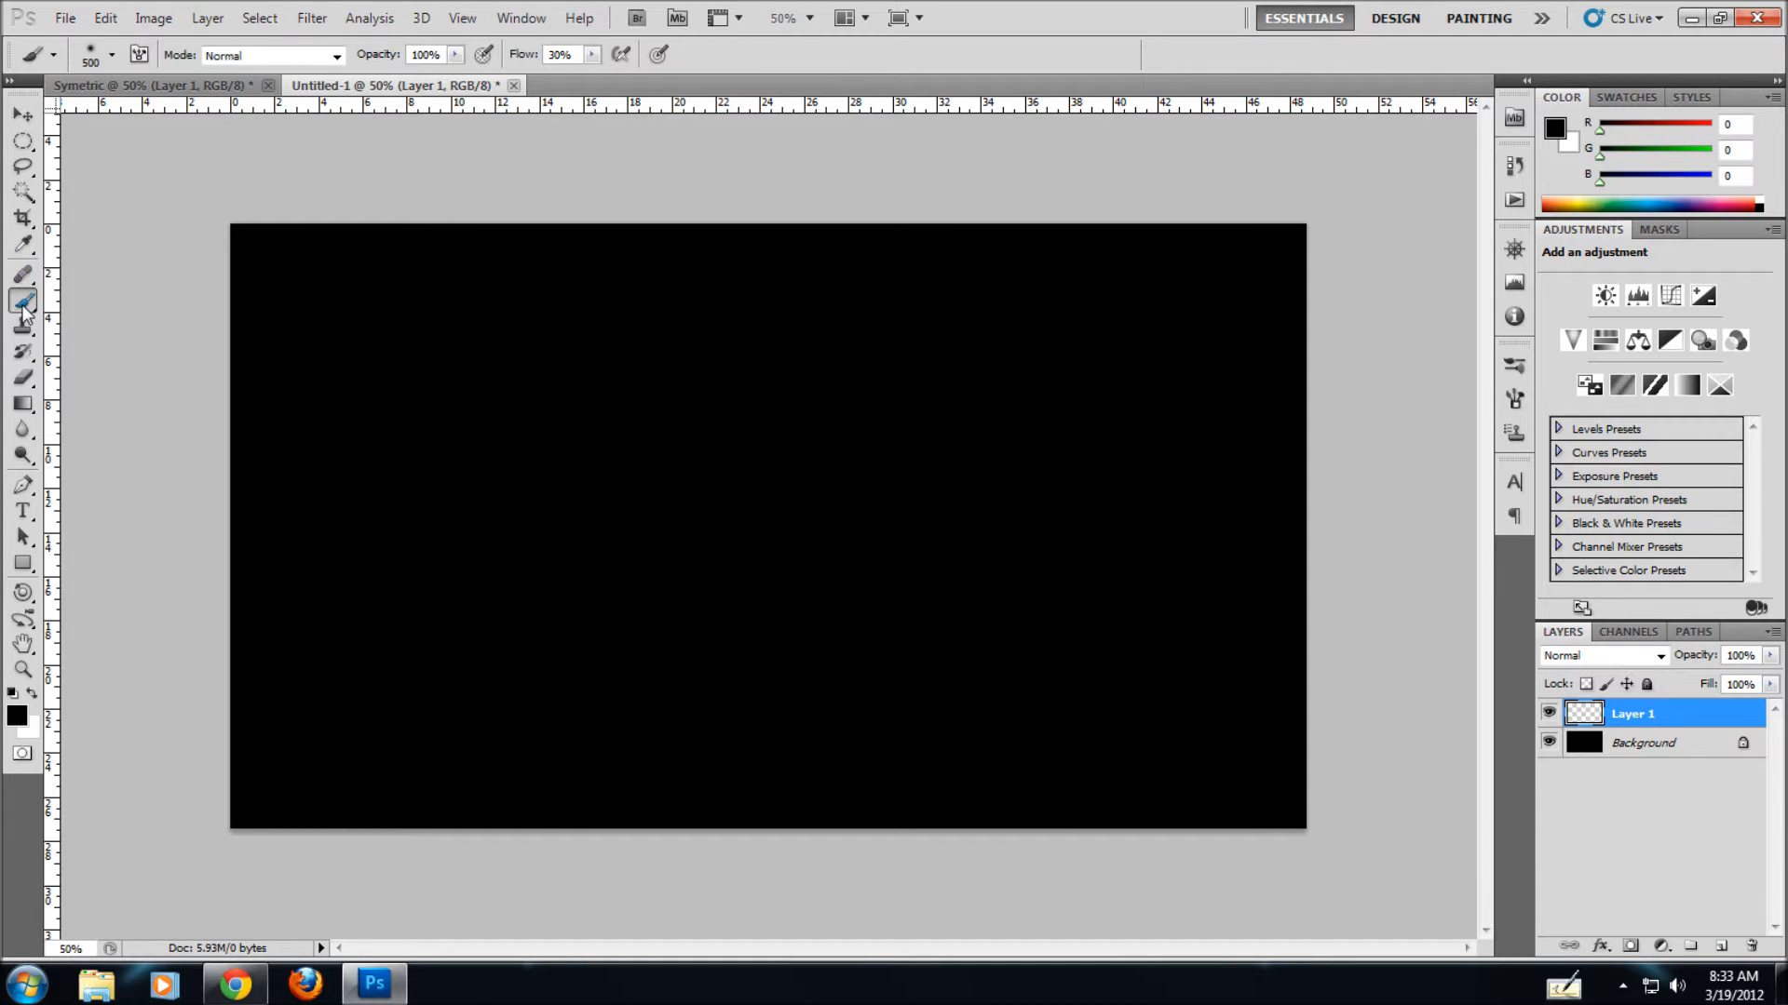
click(113, 56)
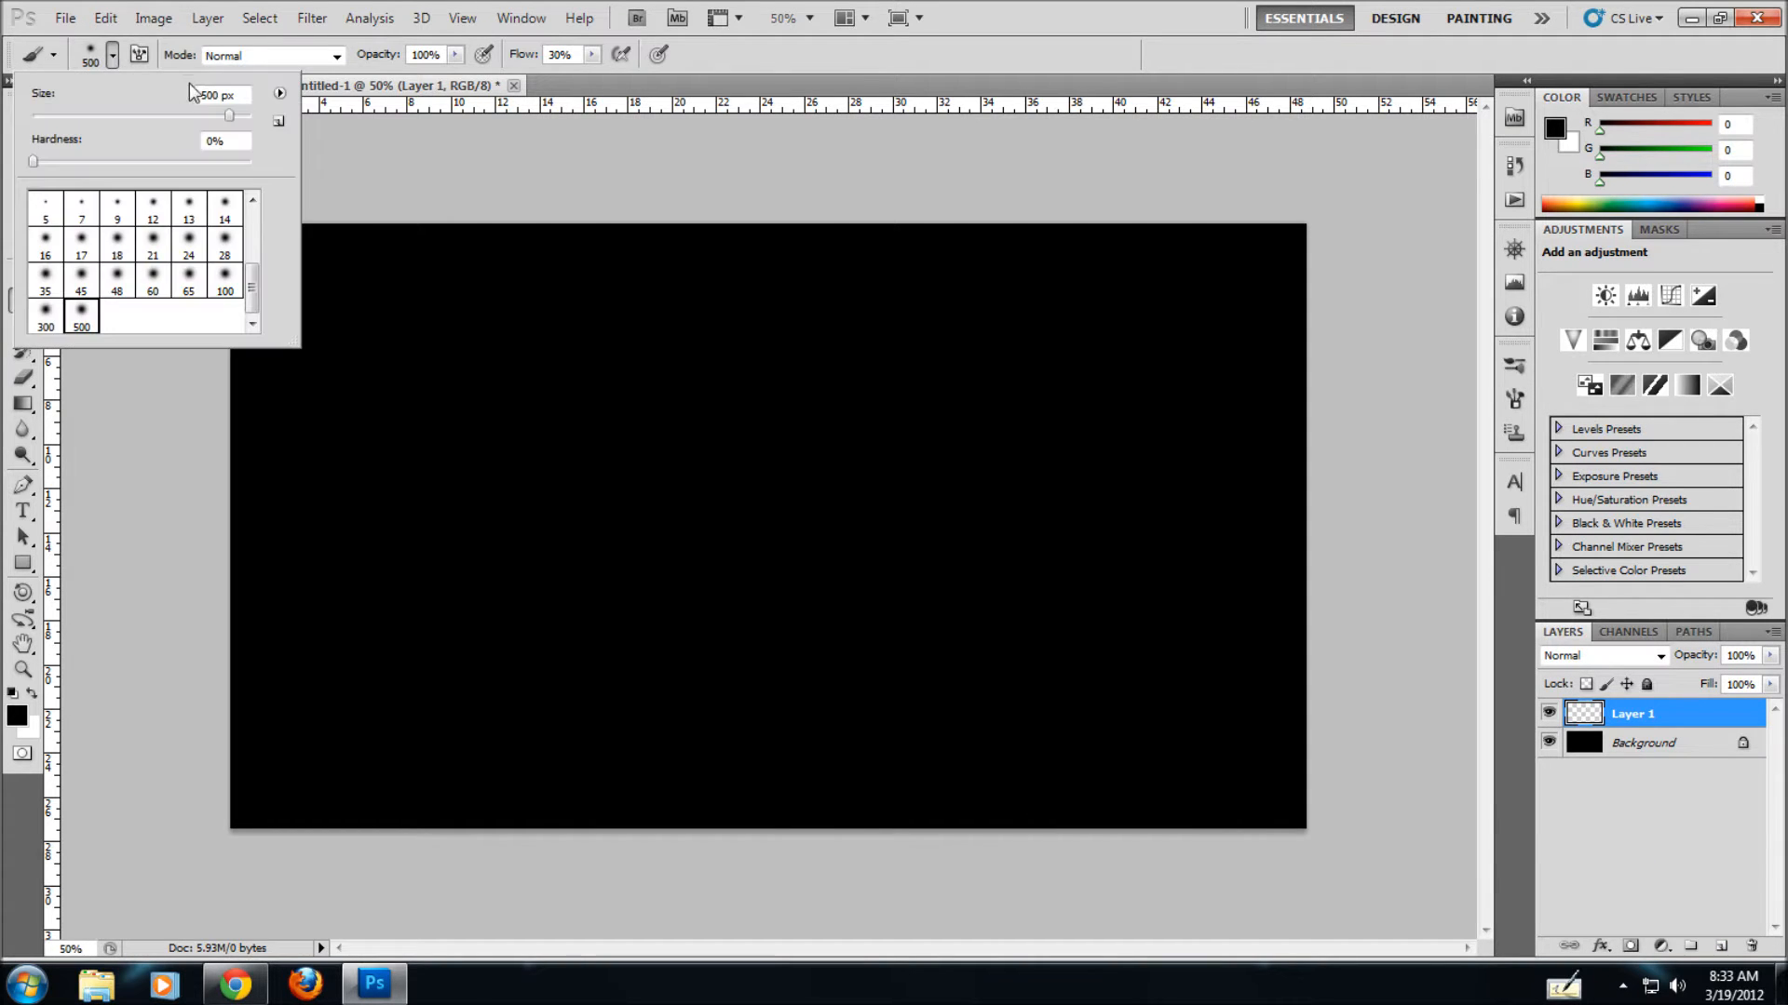
click(113, 56)
click(113, 56)
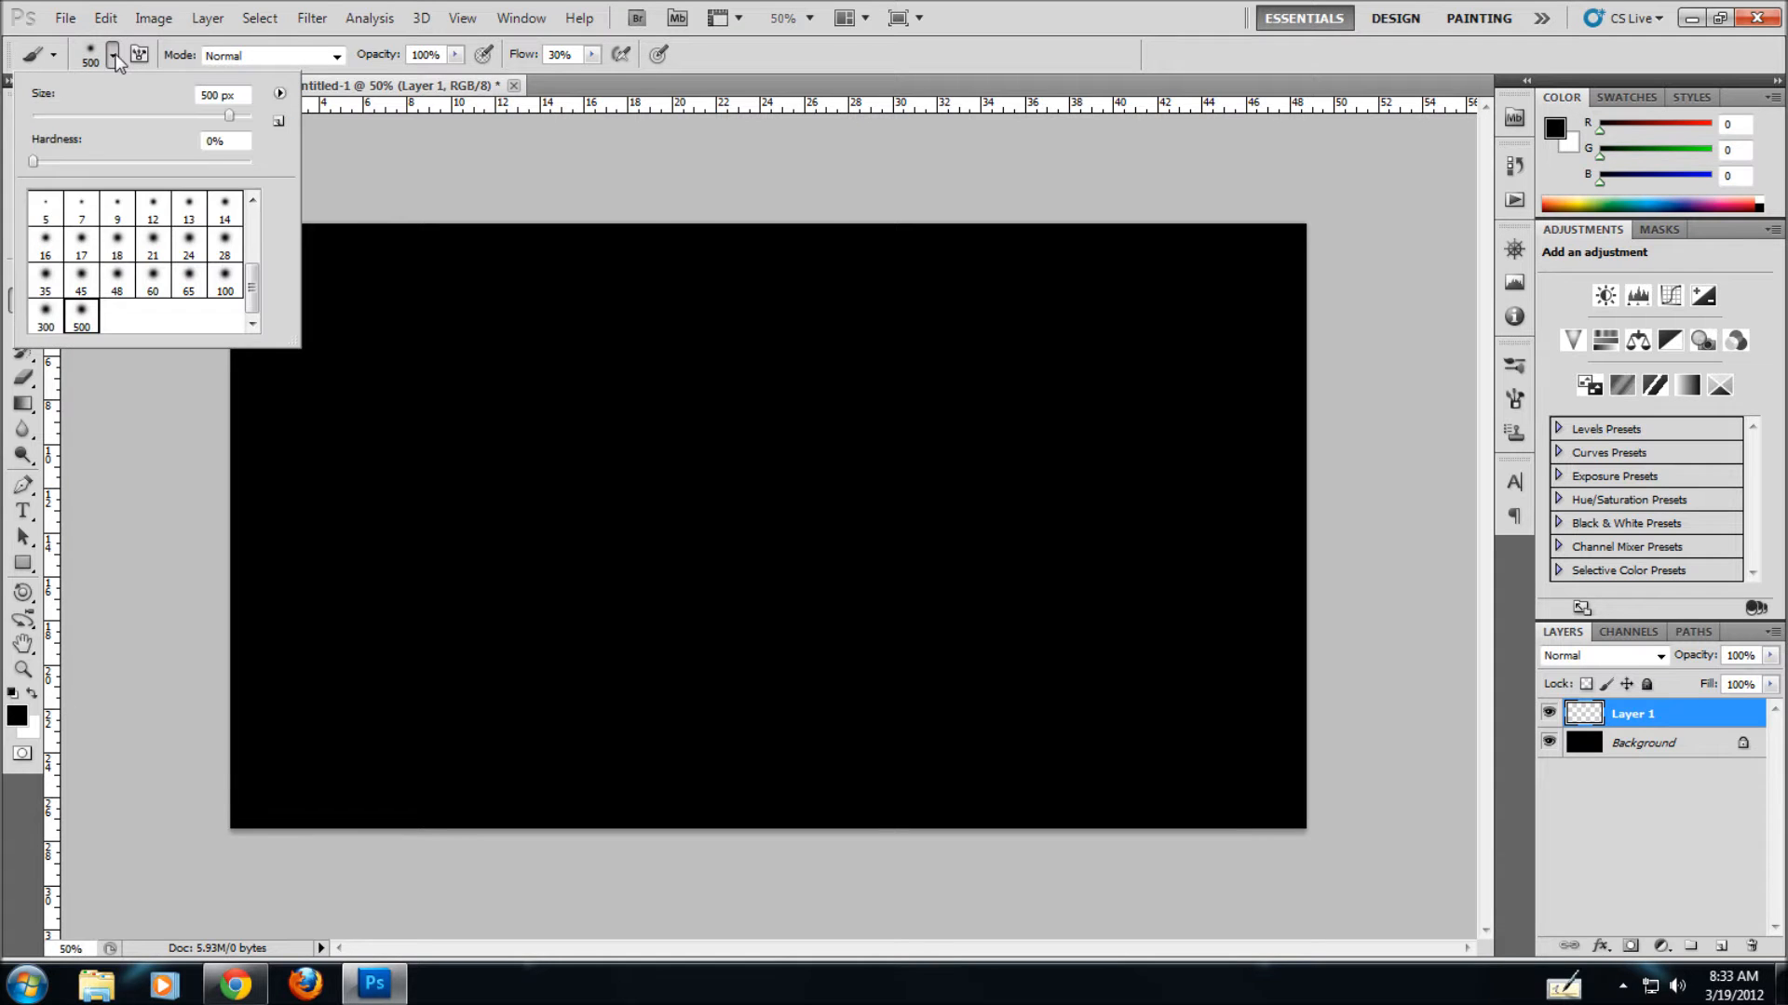
click(279, 93)
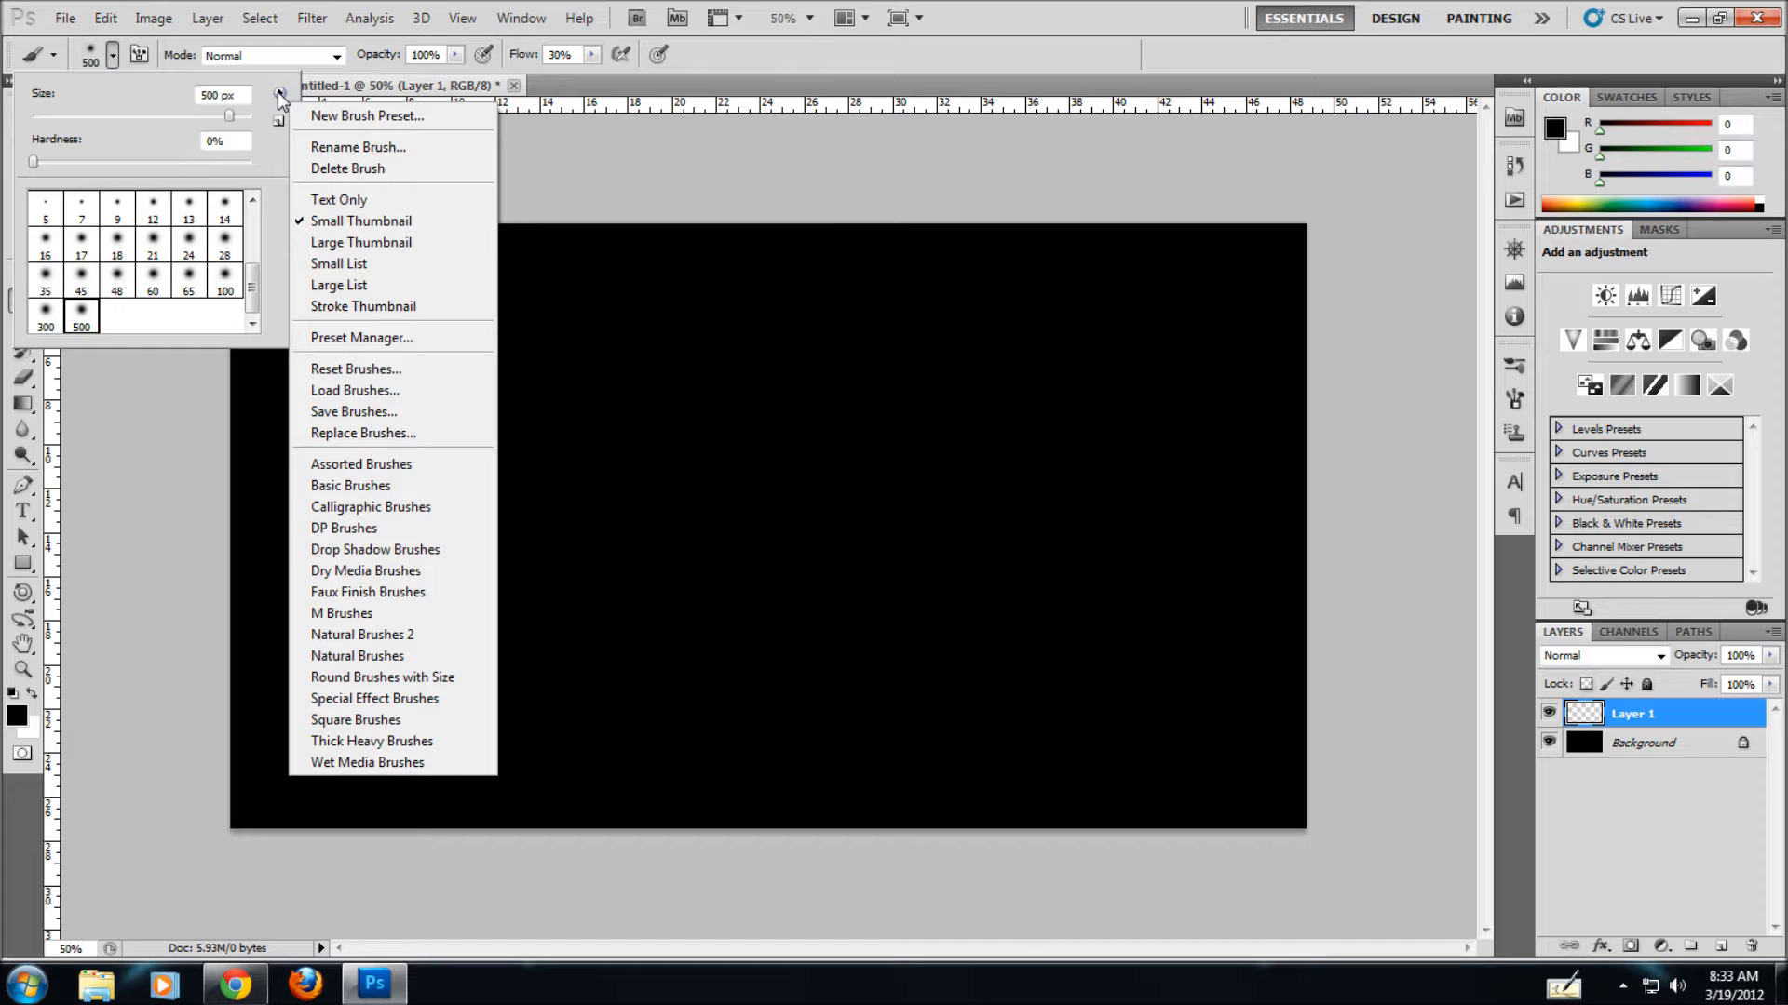
click(372, 430)
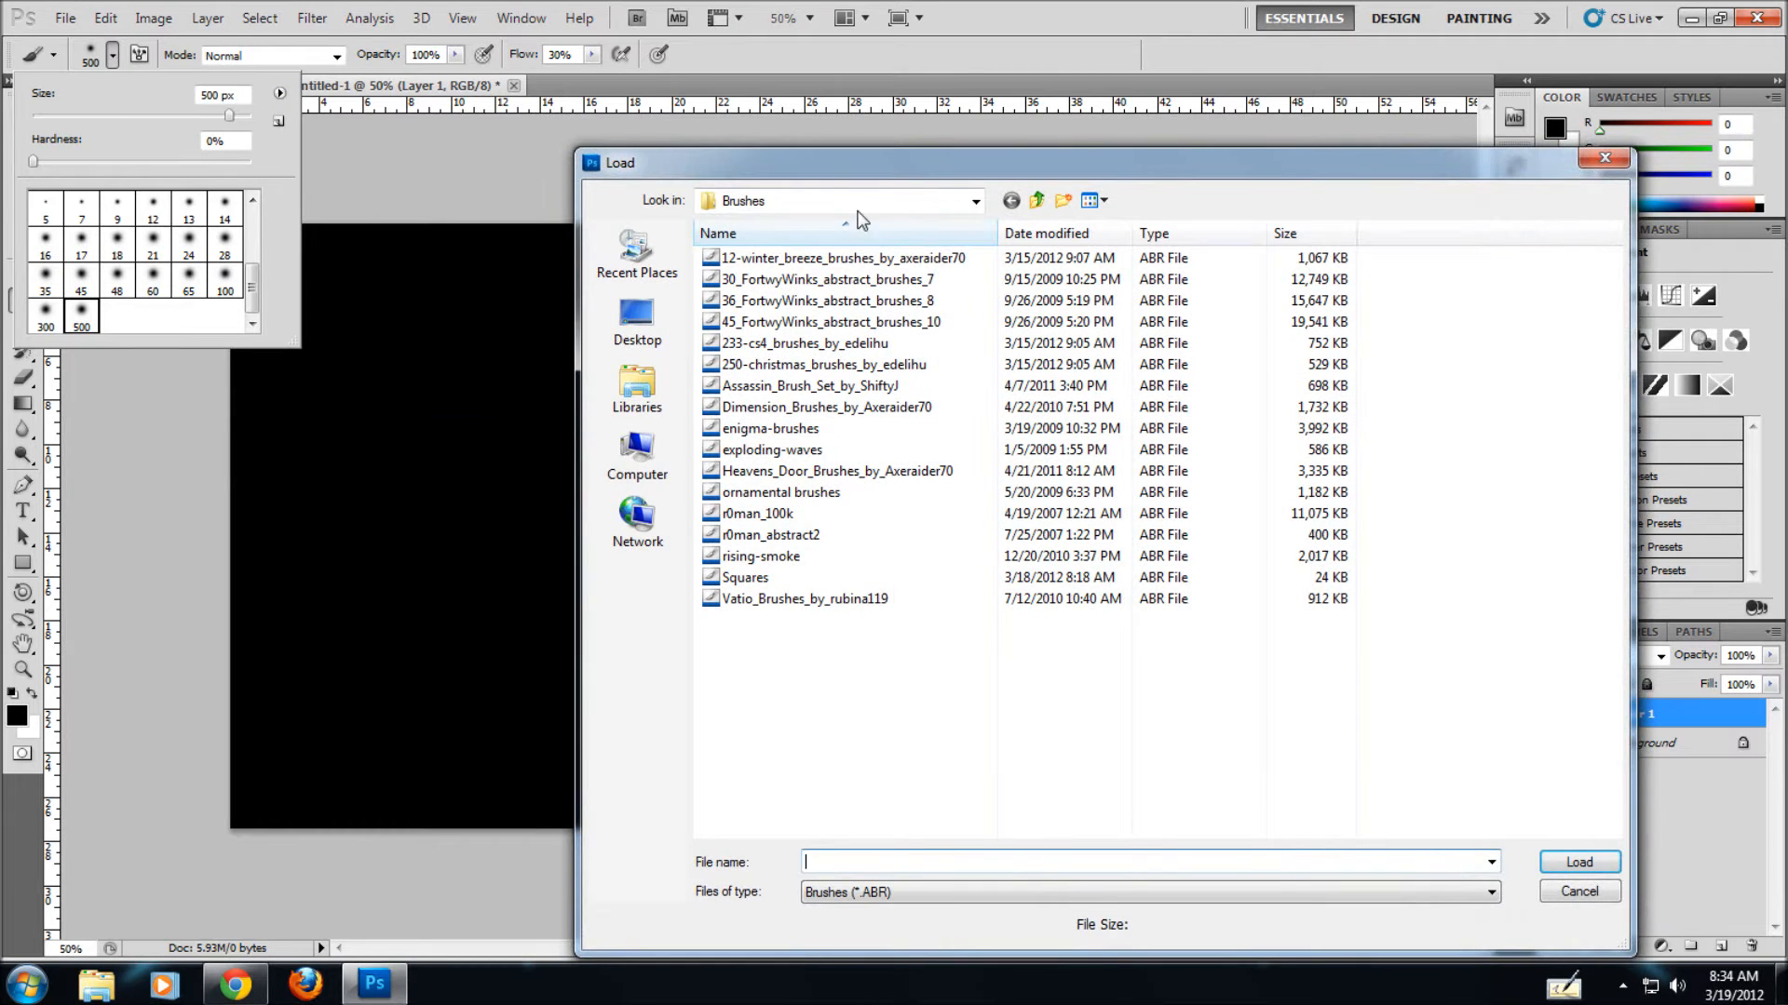
click(875, 258)
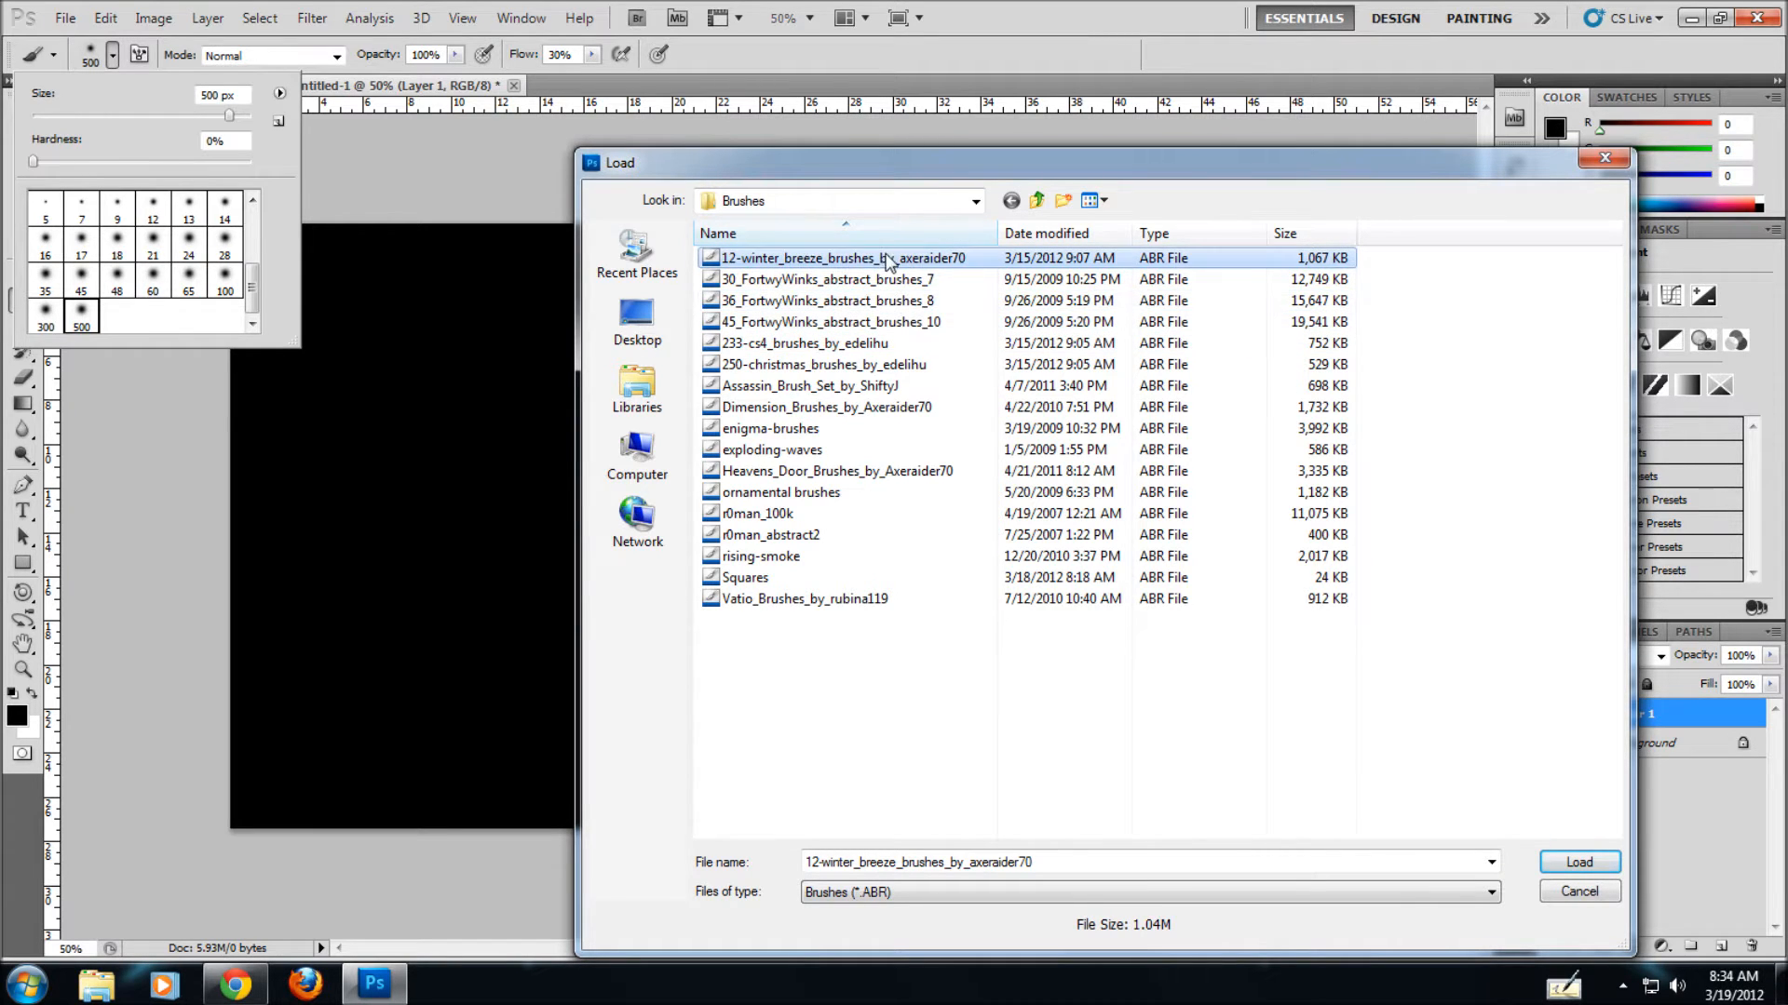
click(1577, 865)
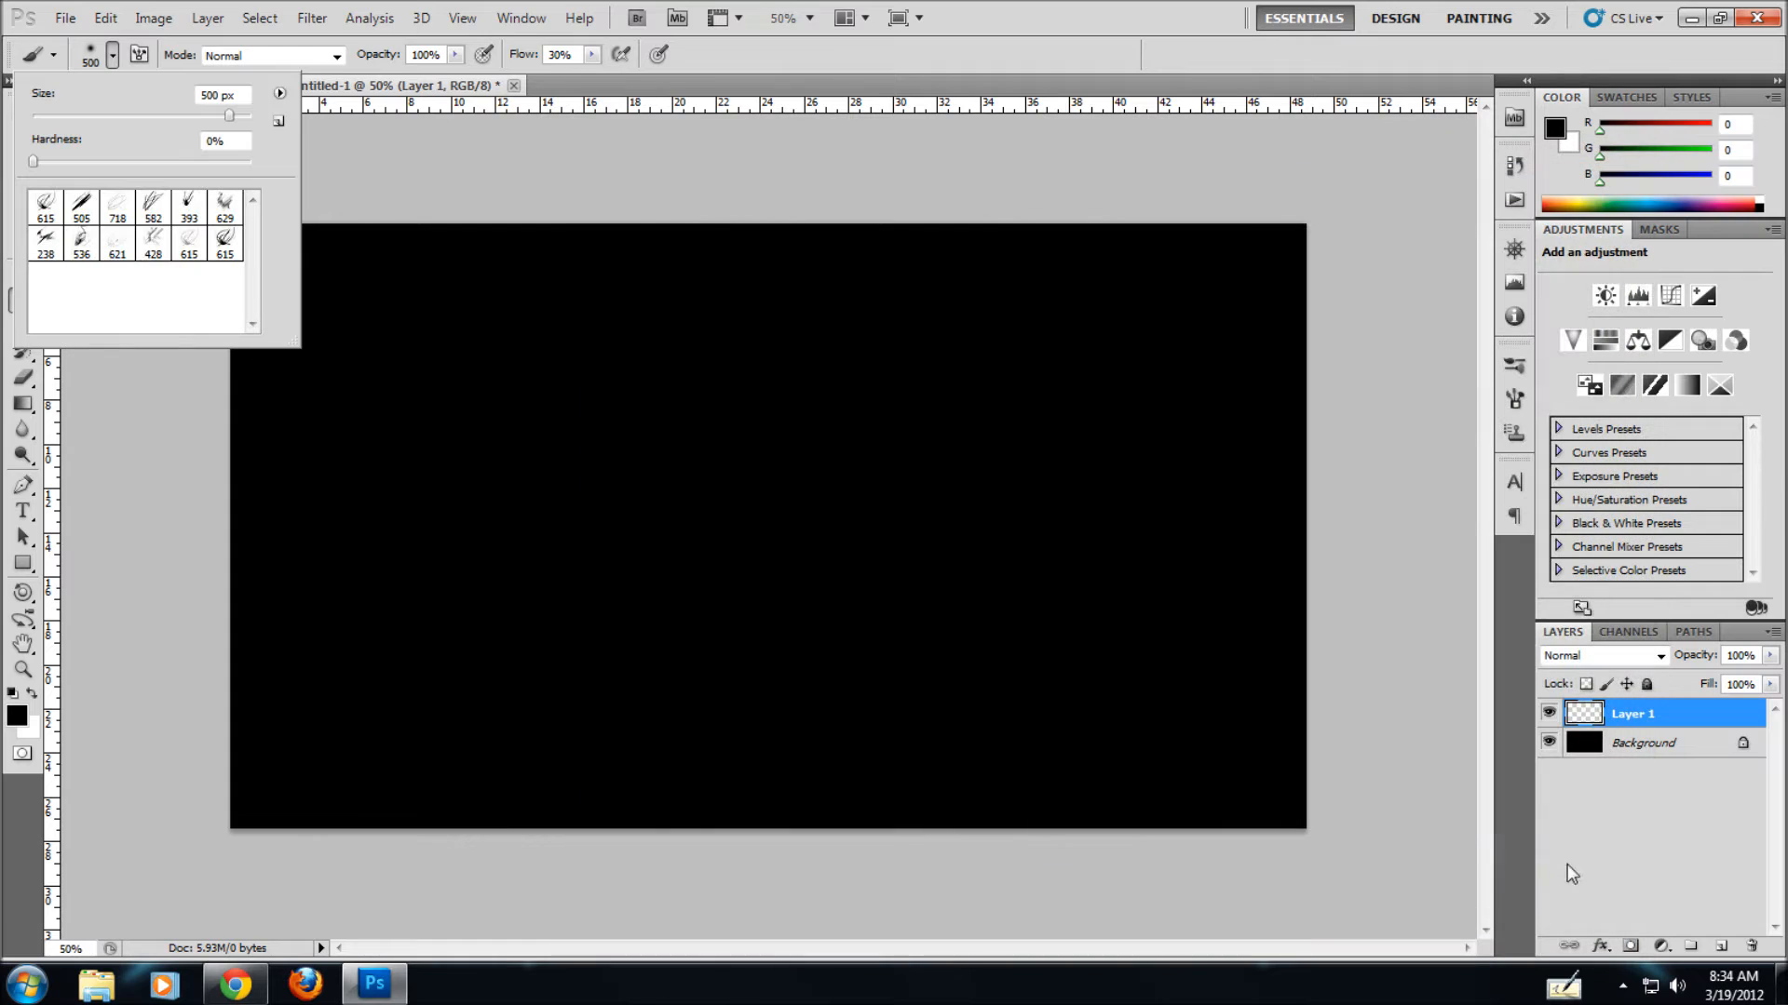
- Pick the first 615 px brush of the set, set its size to 800 px and make the foreground colour white
click(44, 212)
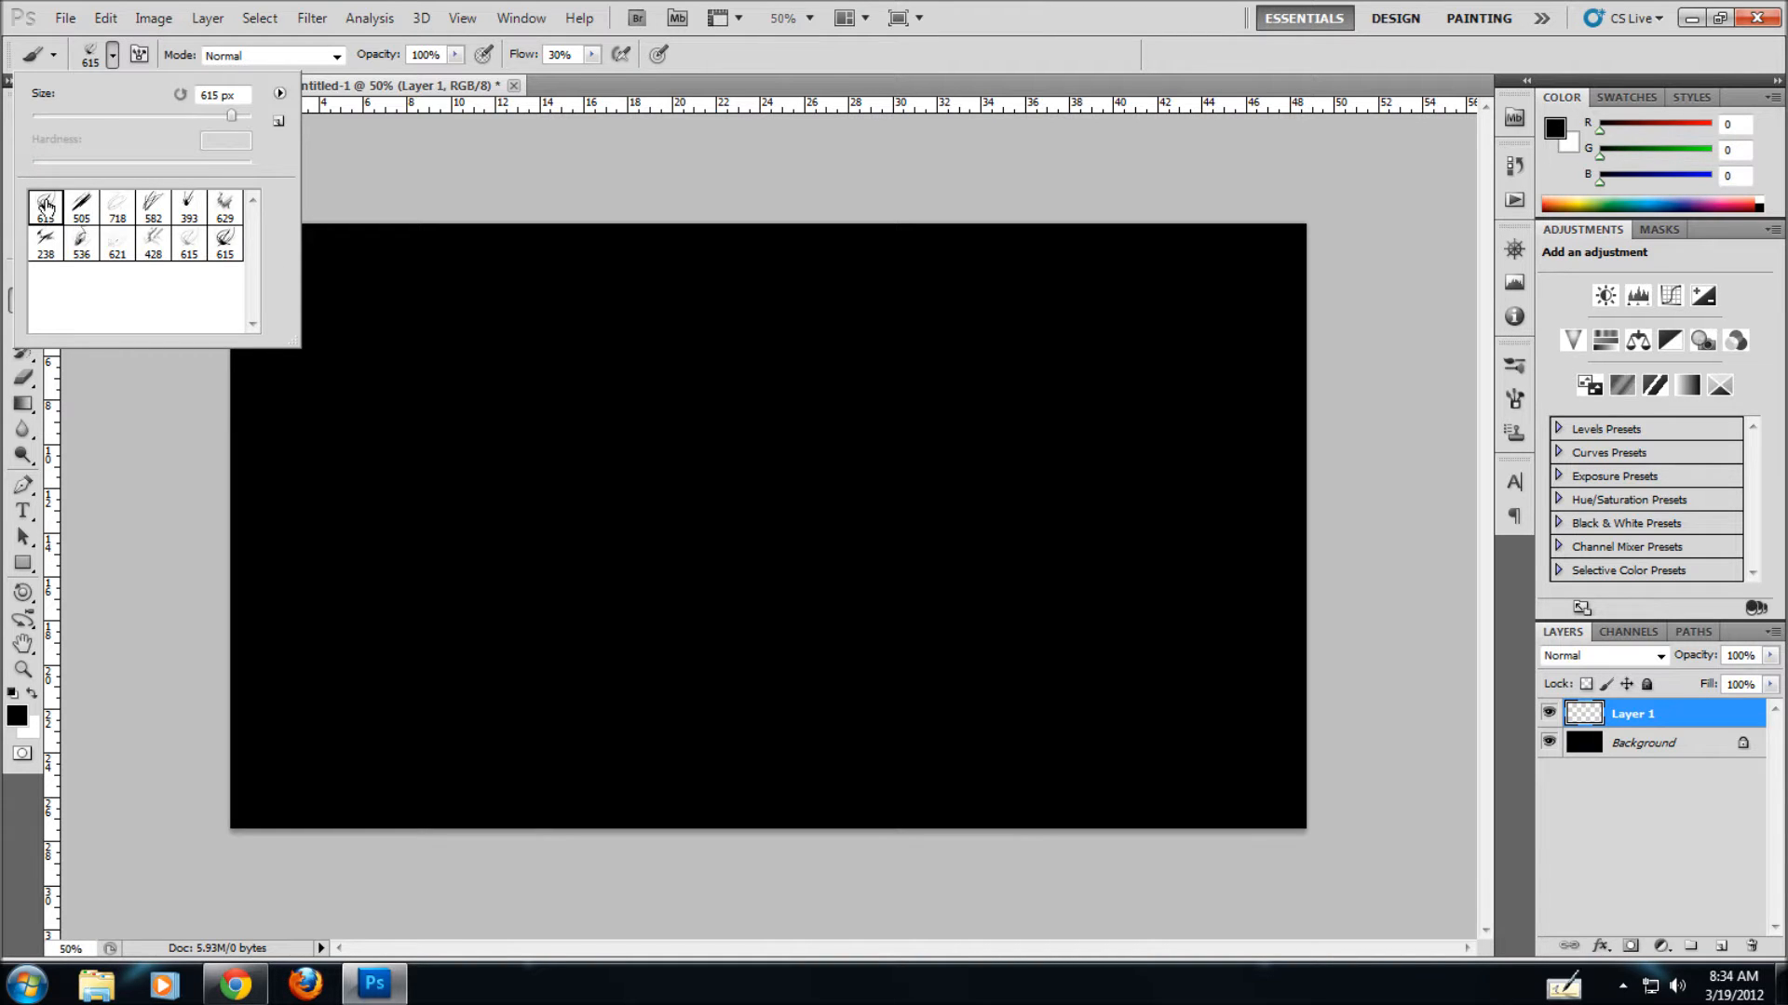
click(61, 96)
text(800)
click(12, 696)
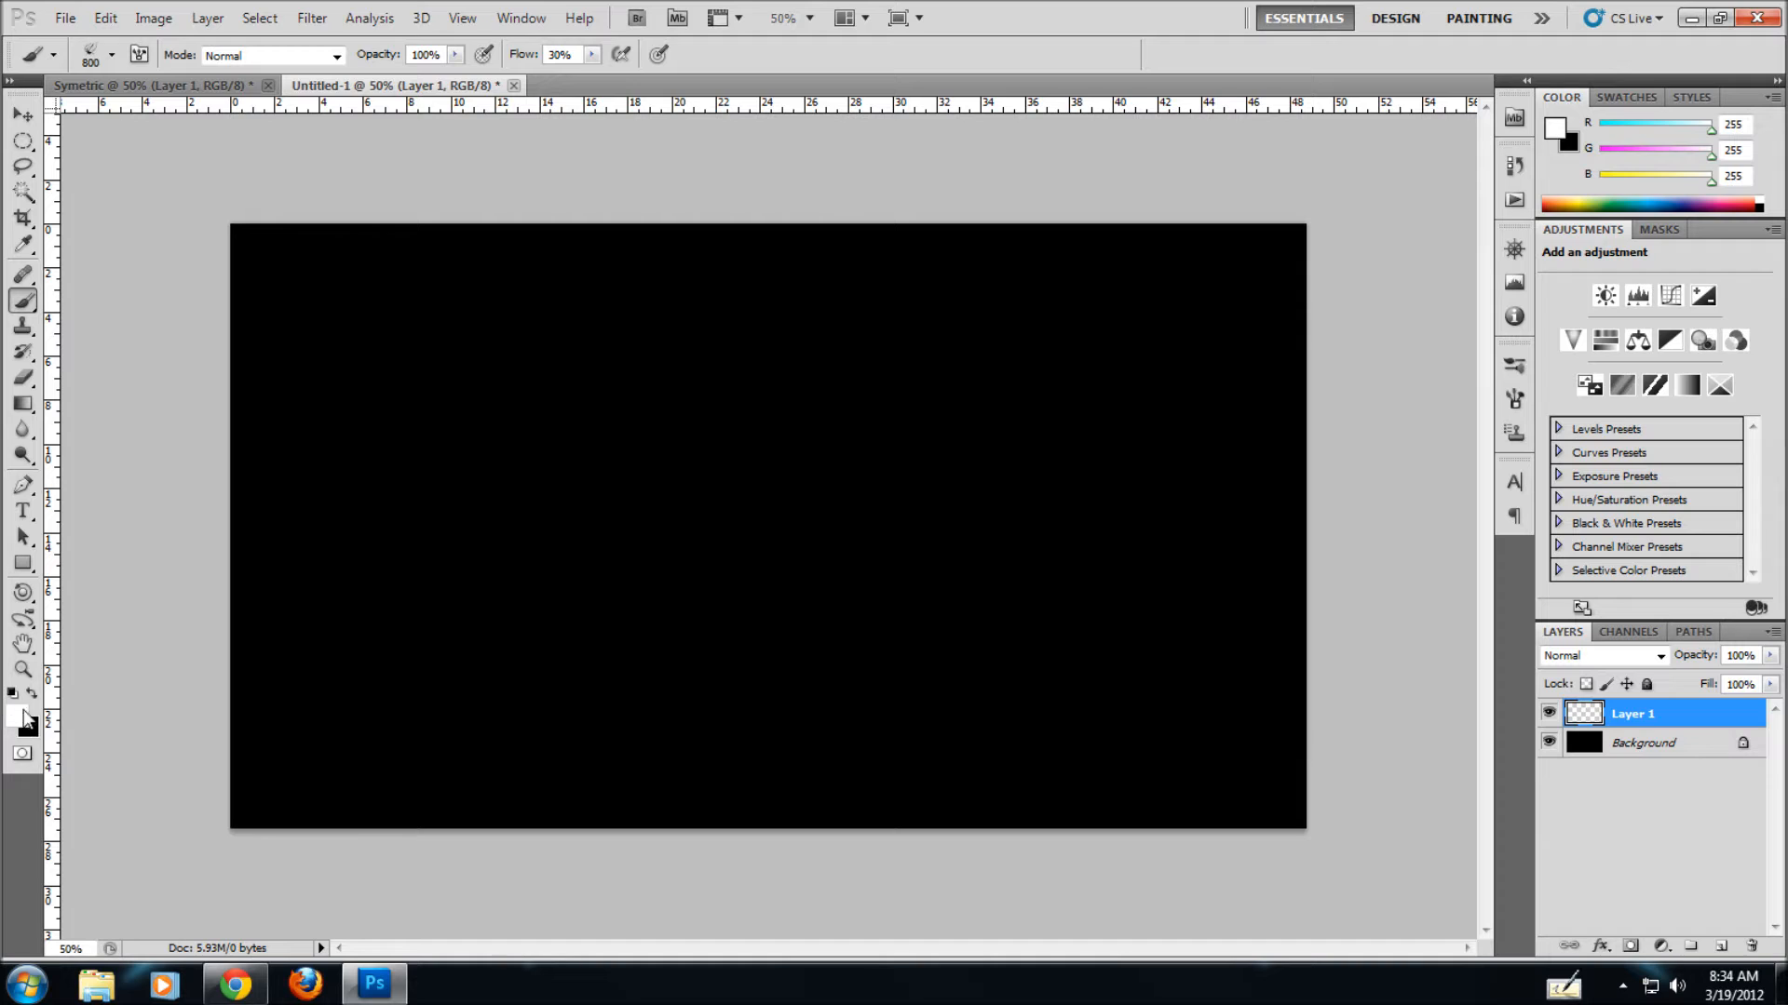
click(33, 694)
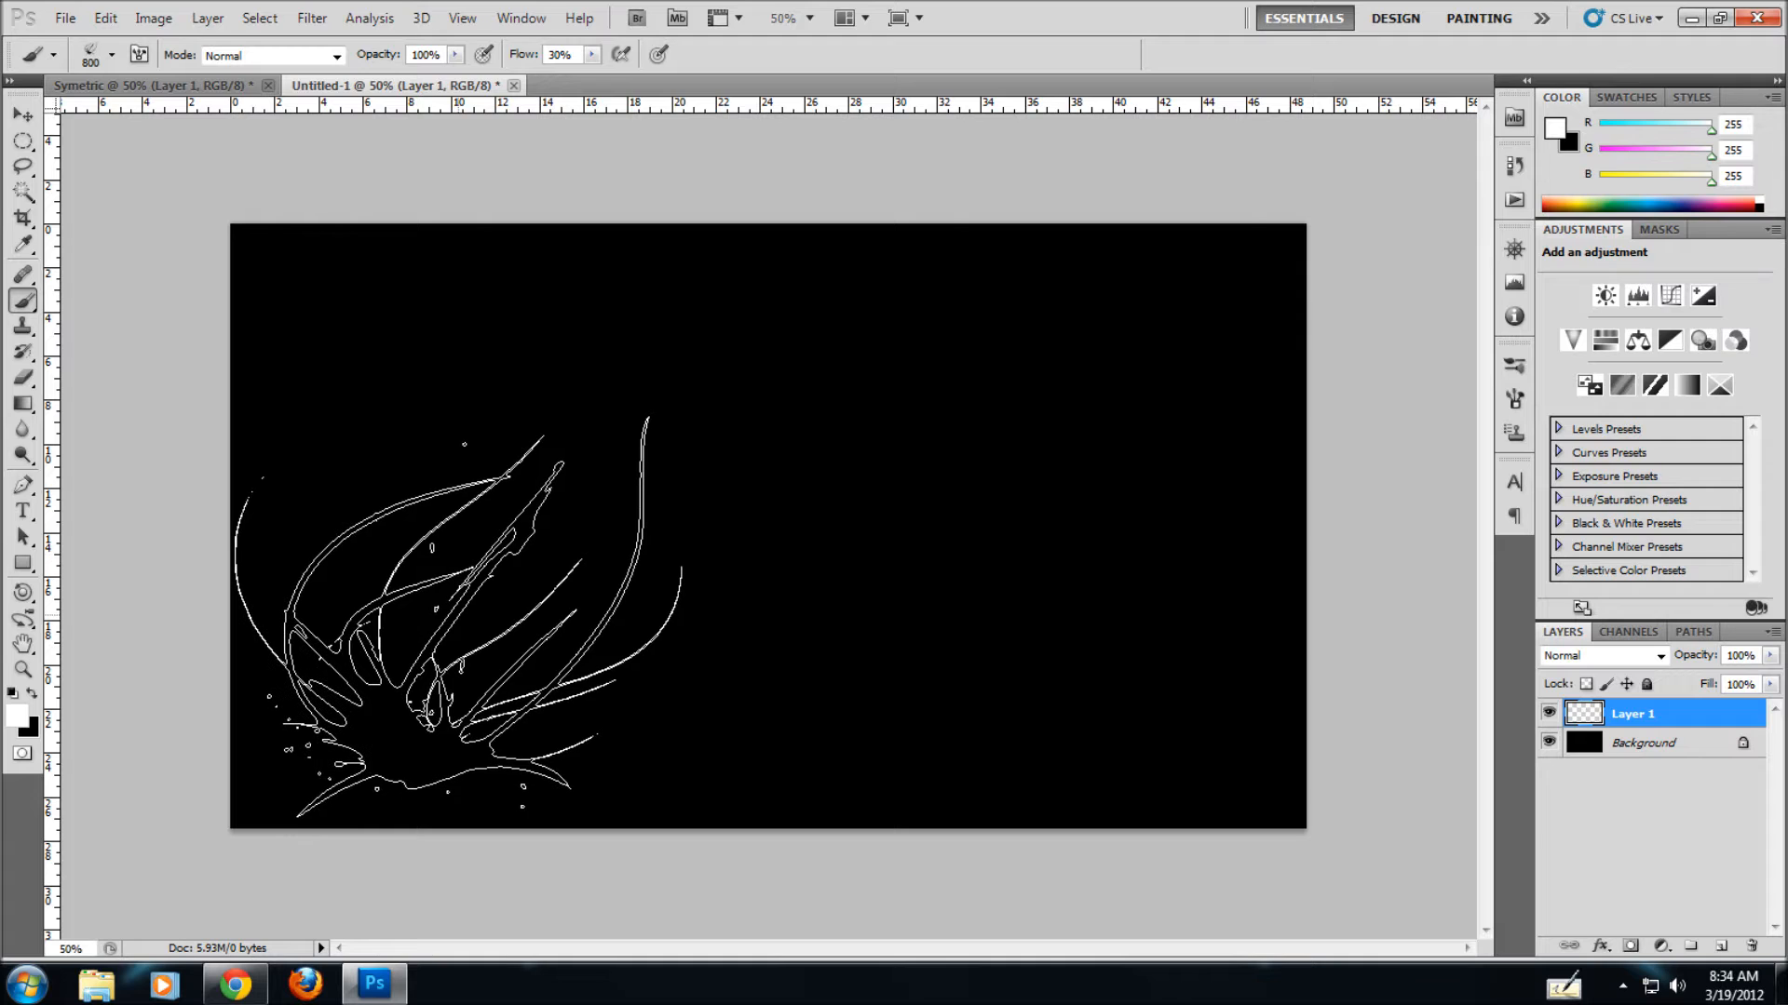
- Stamp the white brush repeatedly on the same spot in the lower-left part of the canvas on Layer 1
click(458, 616)
click(458, 616)
click(458, 617)
click(458, 617)
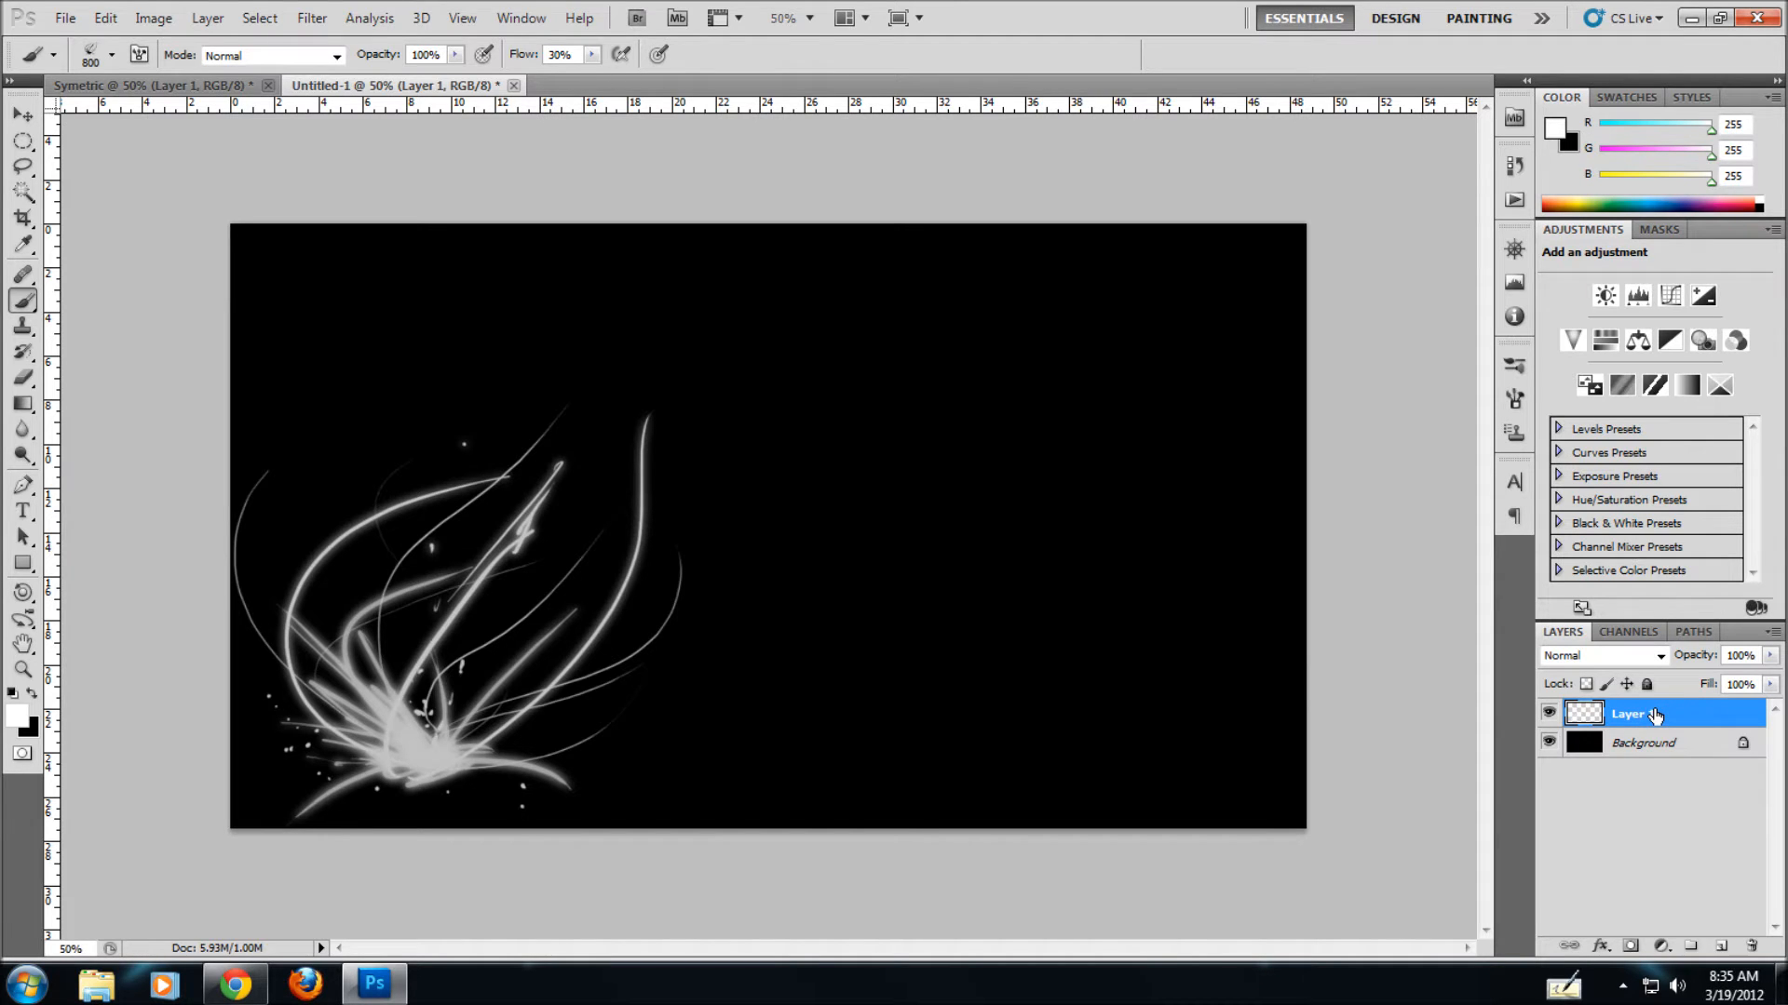
- Duplicate the stamped layer three times so the strokes appear brighter
key(ctrl+j)
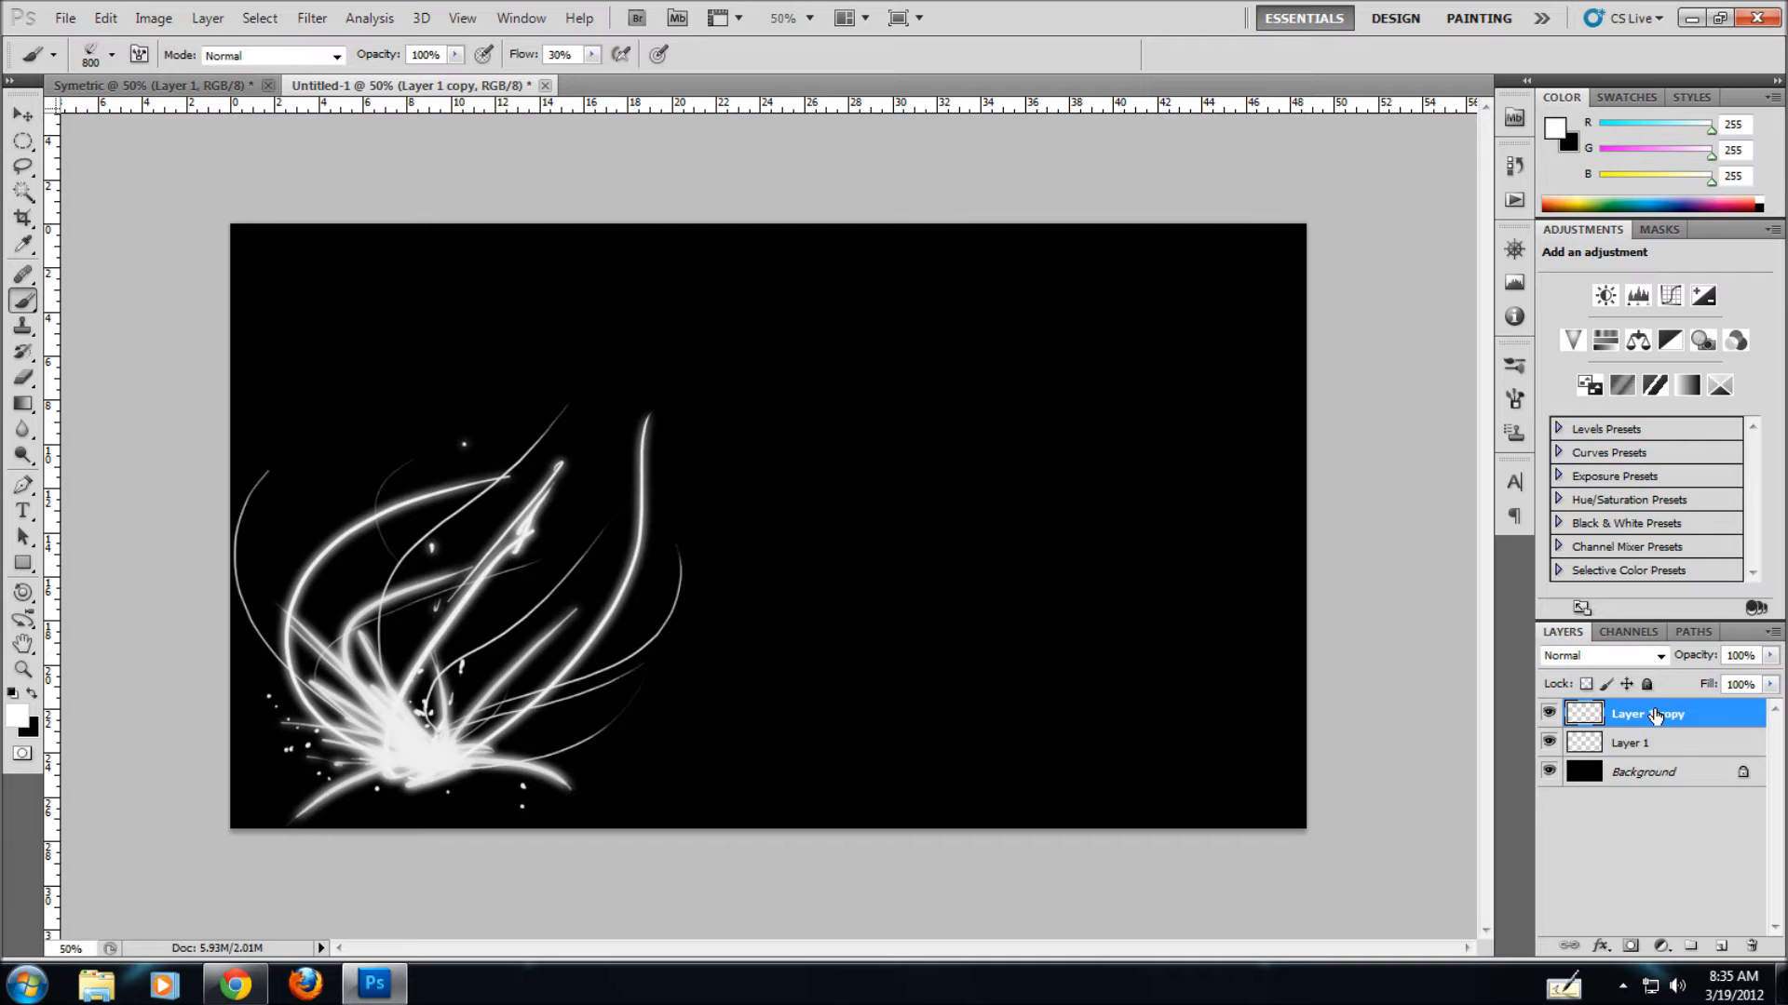
key(ctrl+j)
key(ctrl+j)
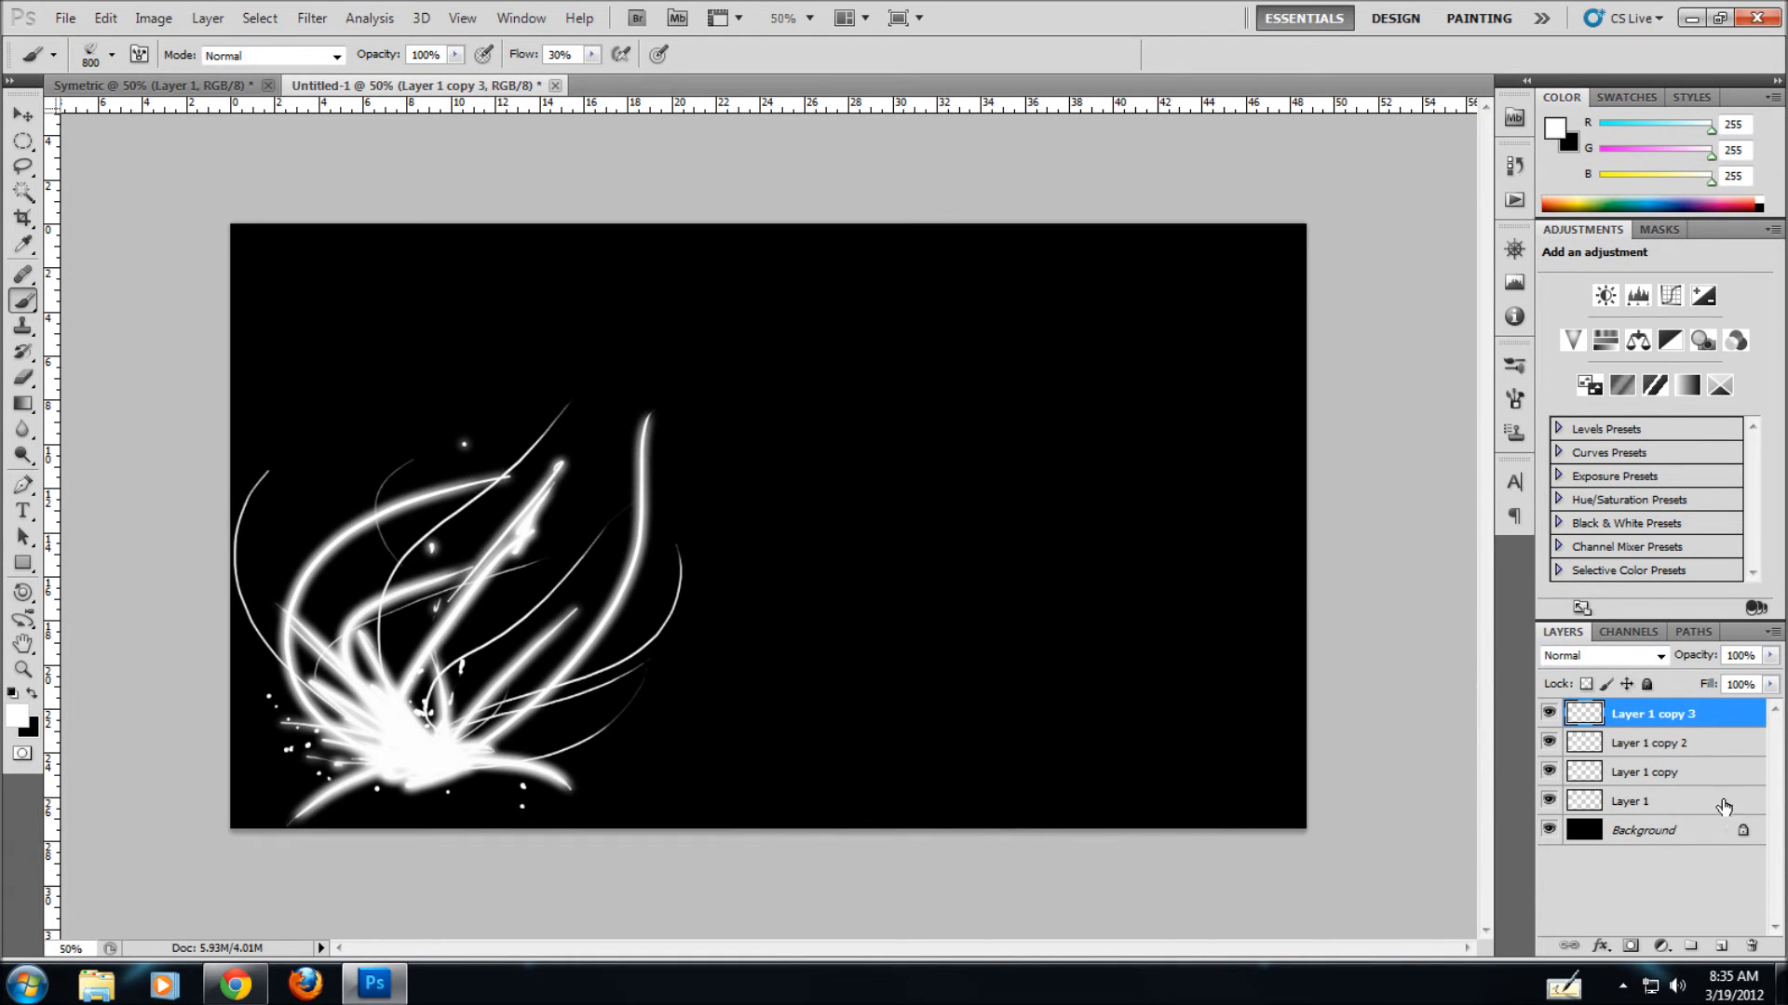
- Offset Layer 1 copy slightly right and up with Free Transform, to X 432.50 px and Y 673.50 px
click(1648, 802)
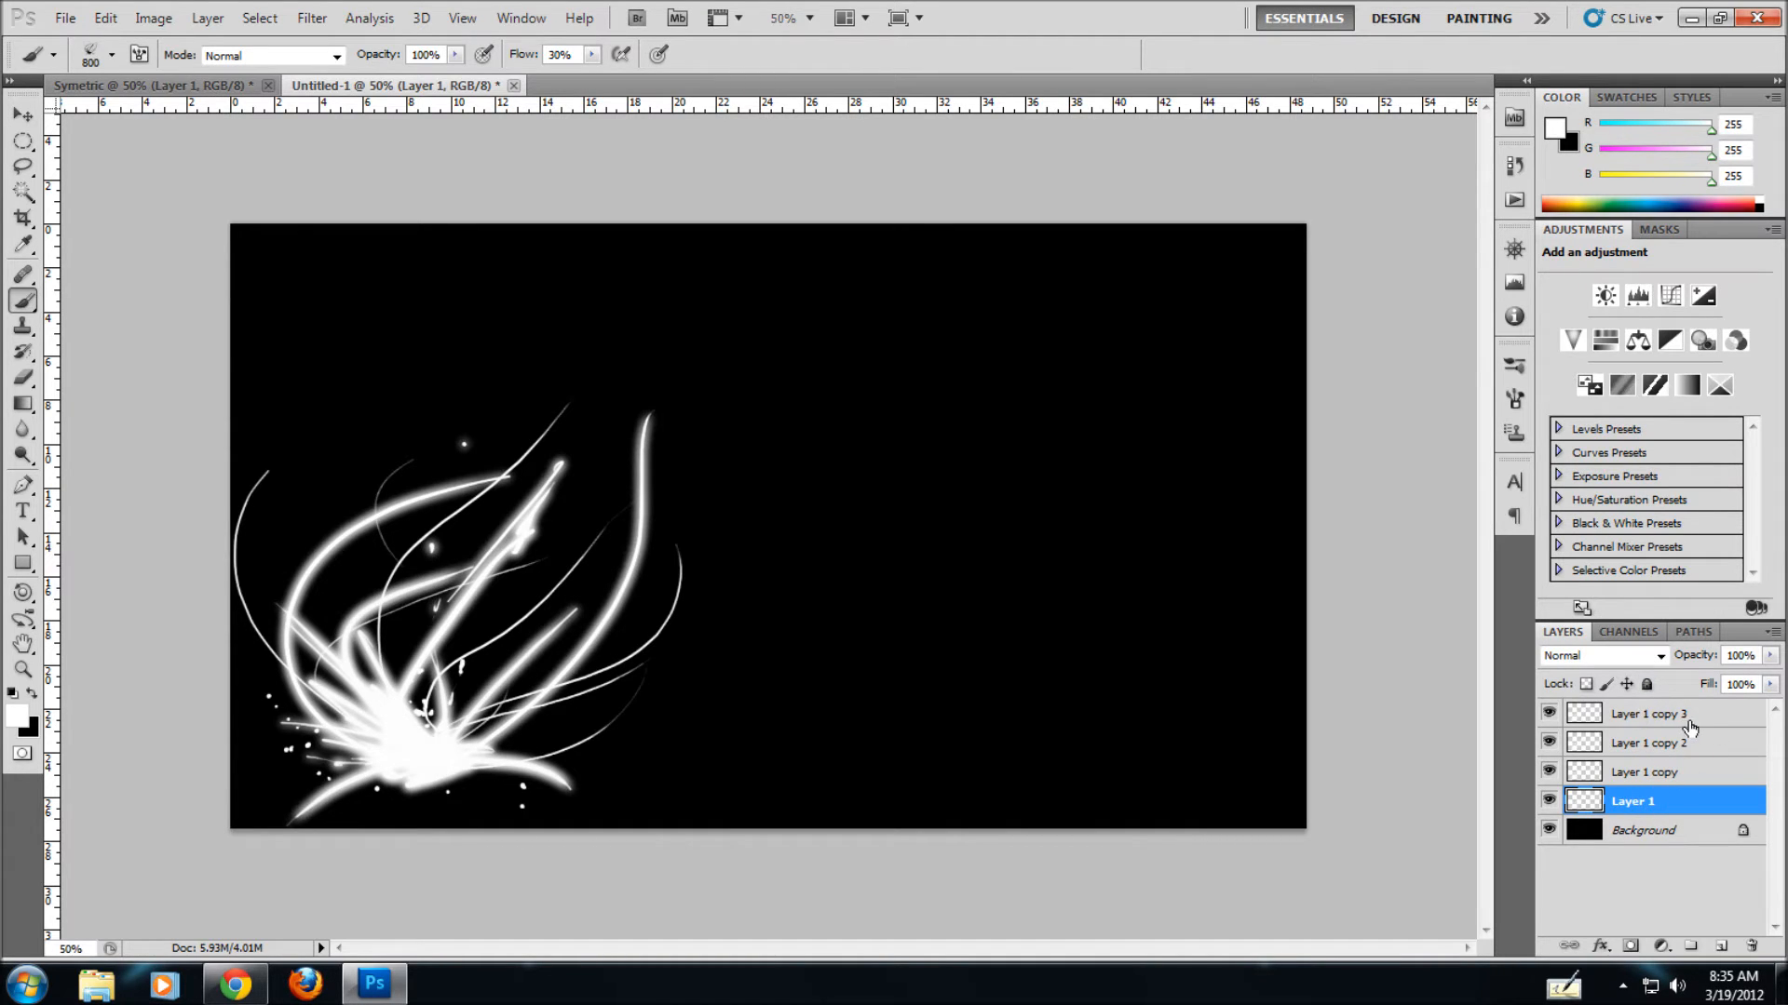
click(1665, 781)
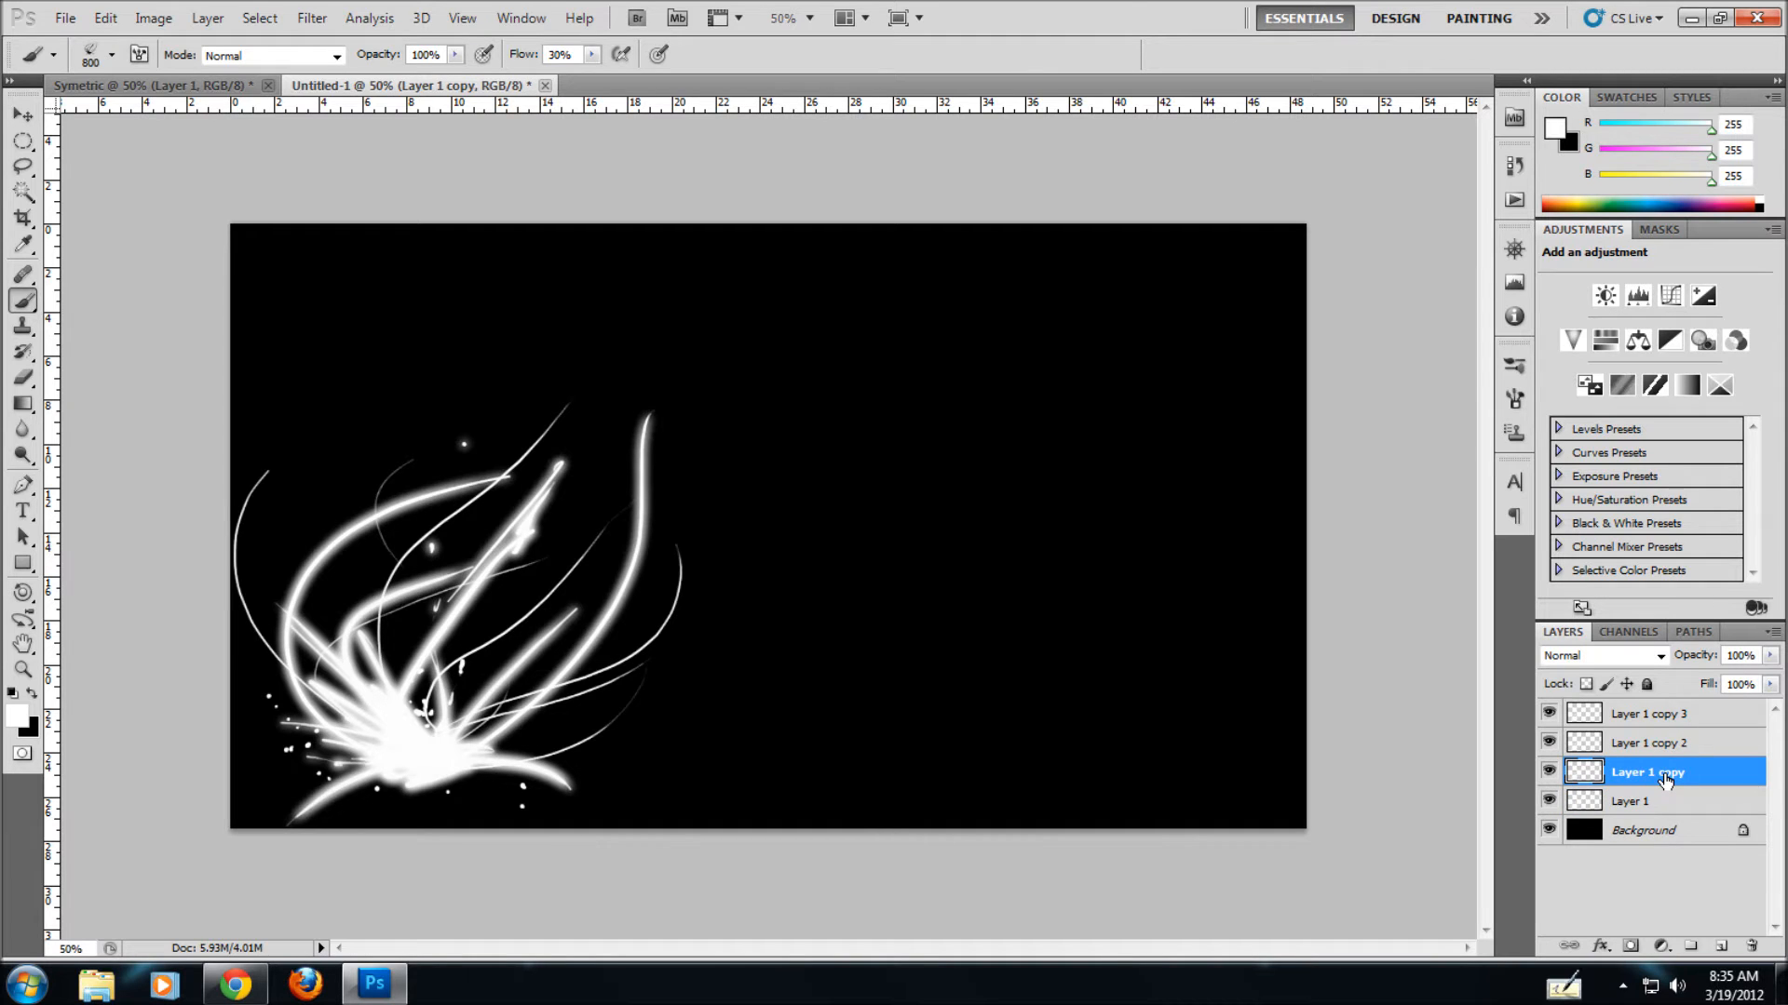
key(ctrl+t)
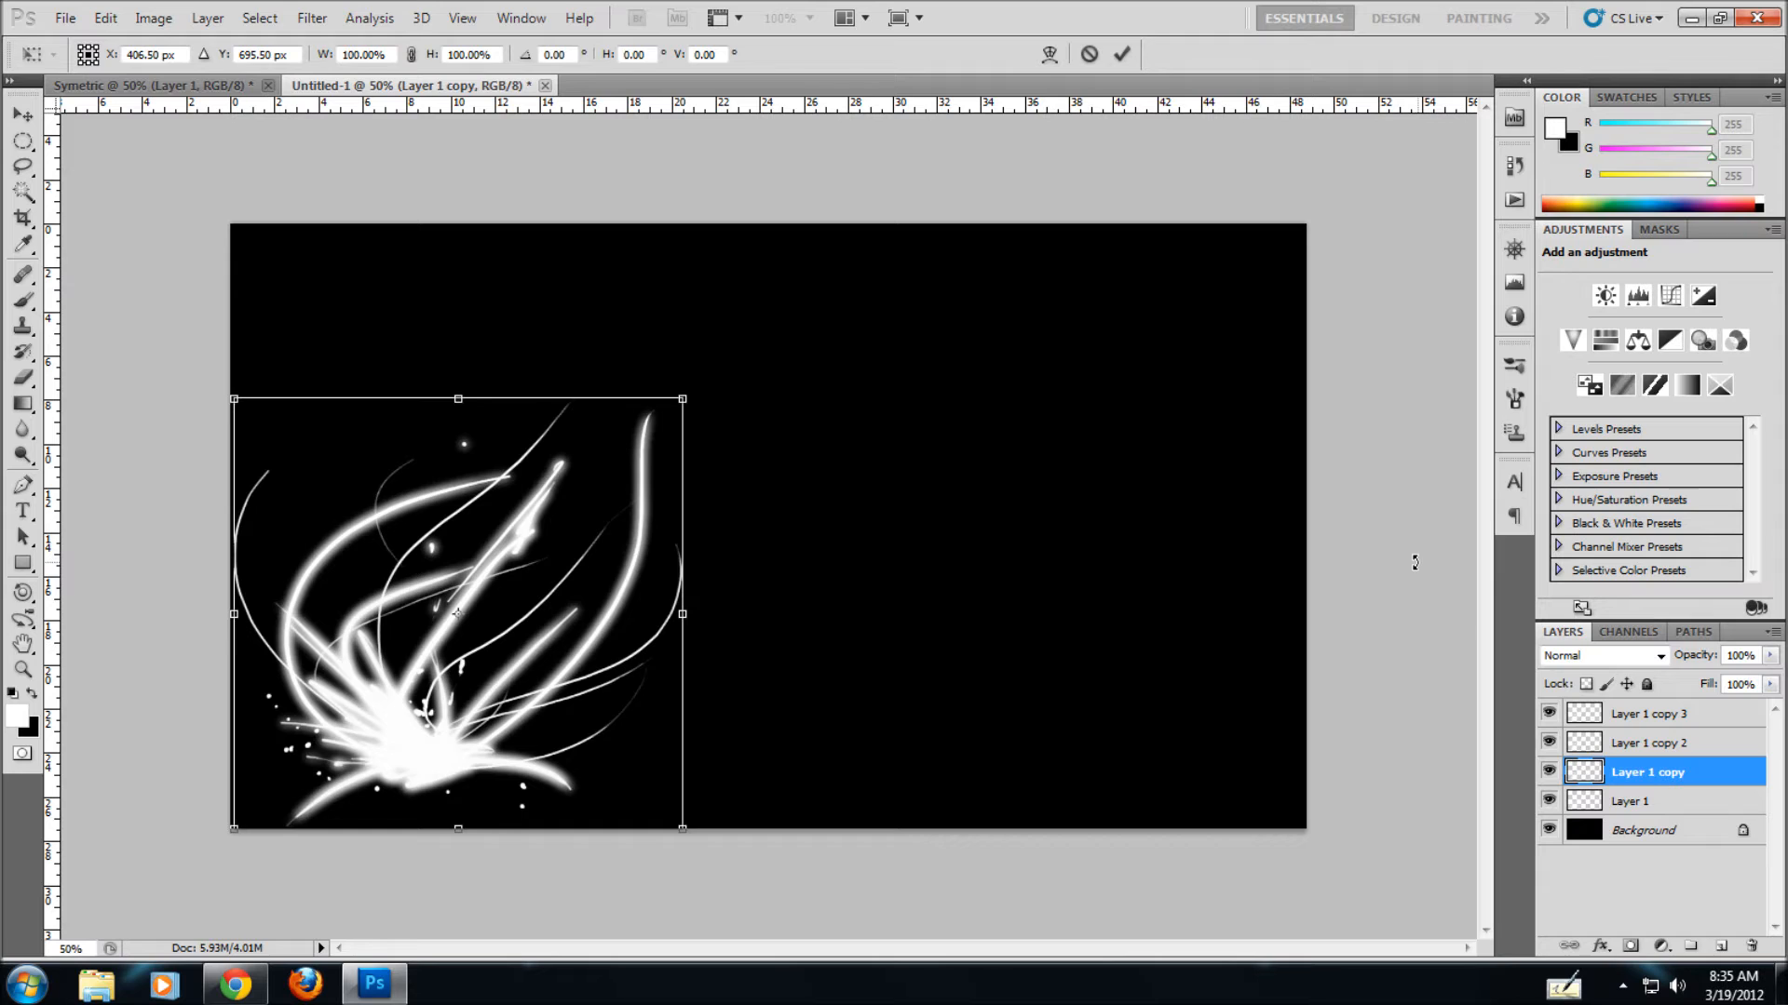
key(Right)
key(Right)
key(Right)
key(Right)
key(Right)
key(Right)
key(Right)
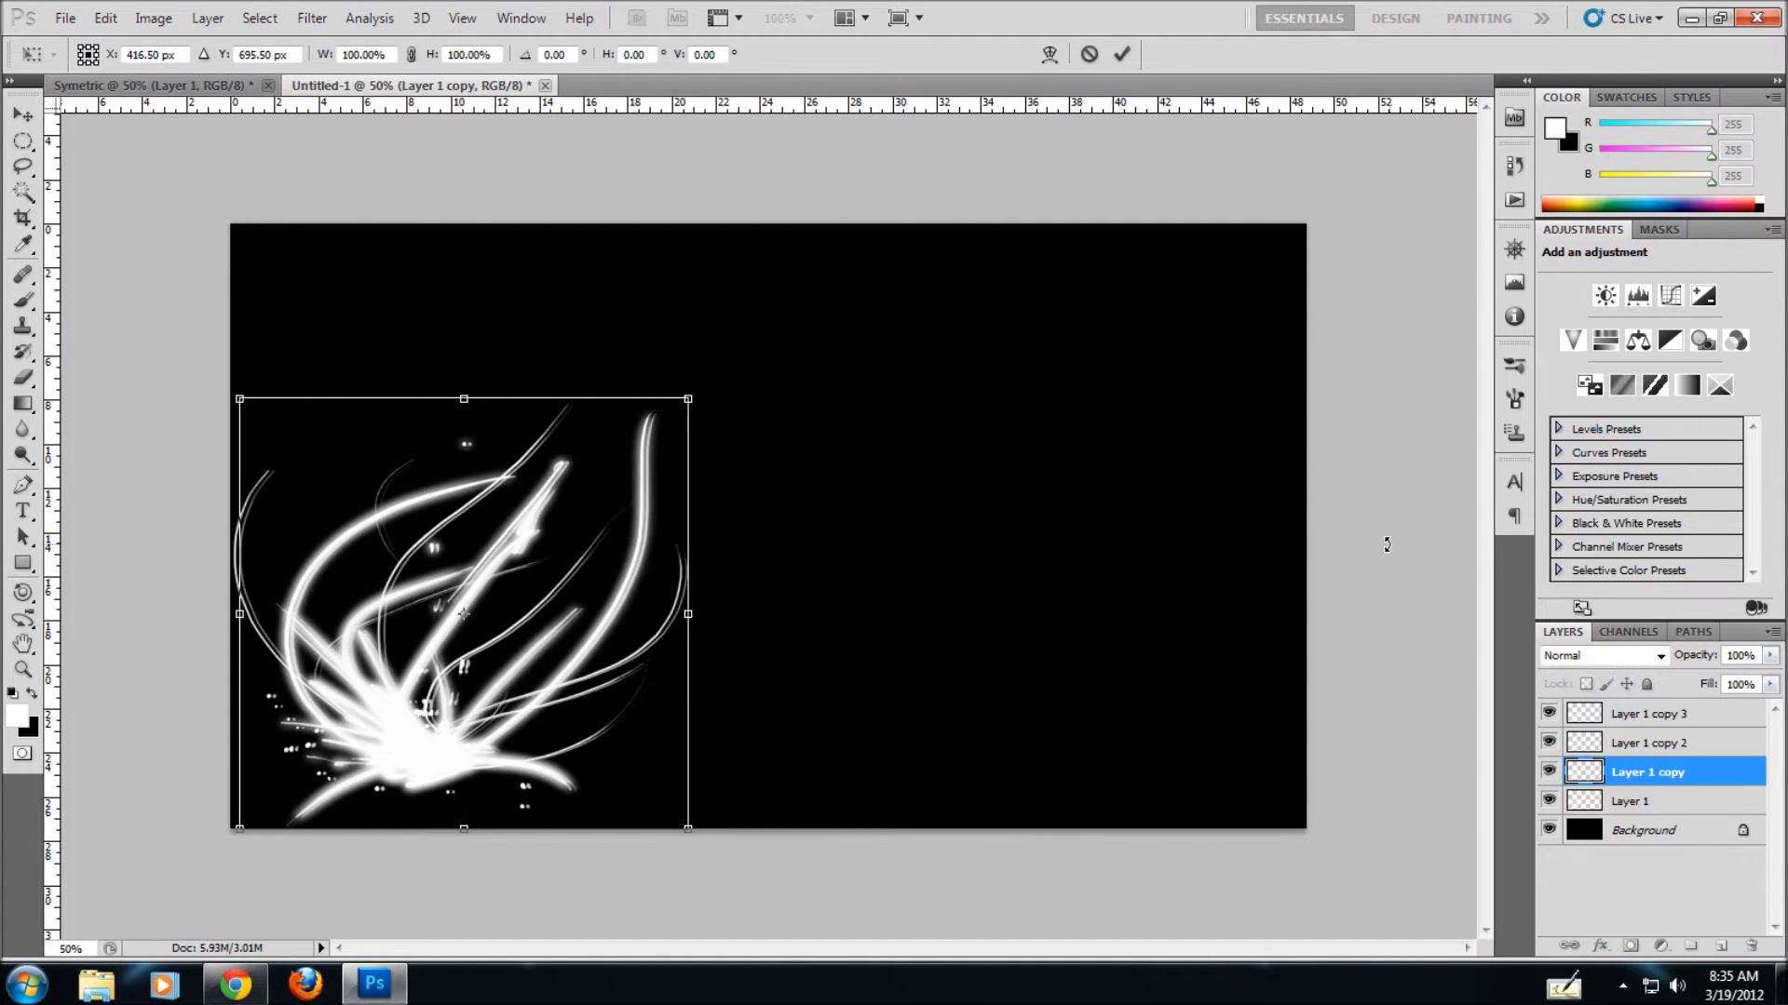
key(Up)
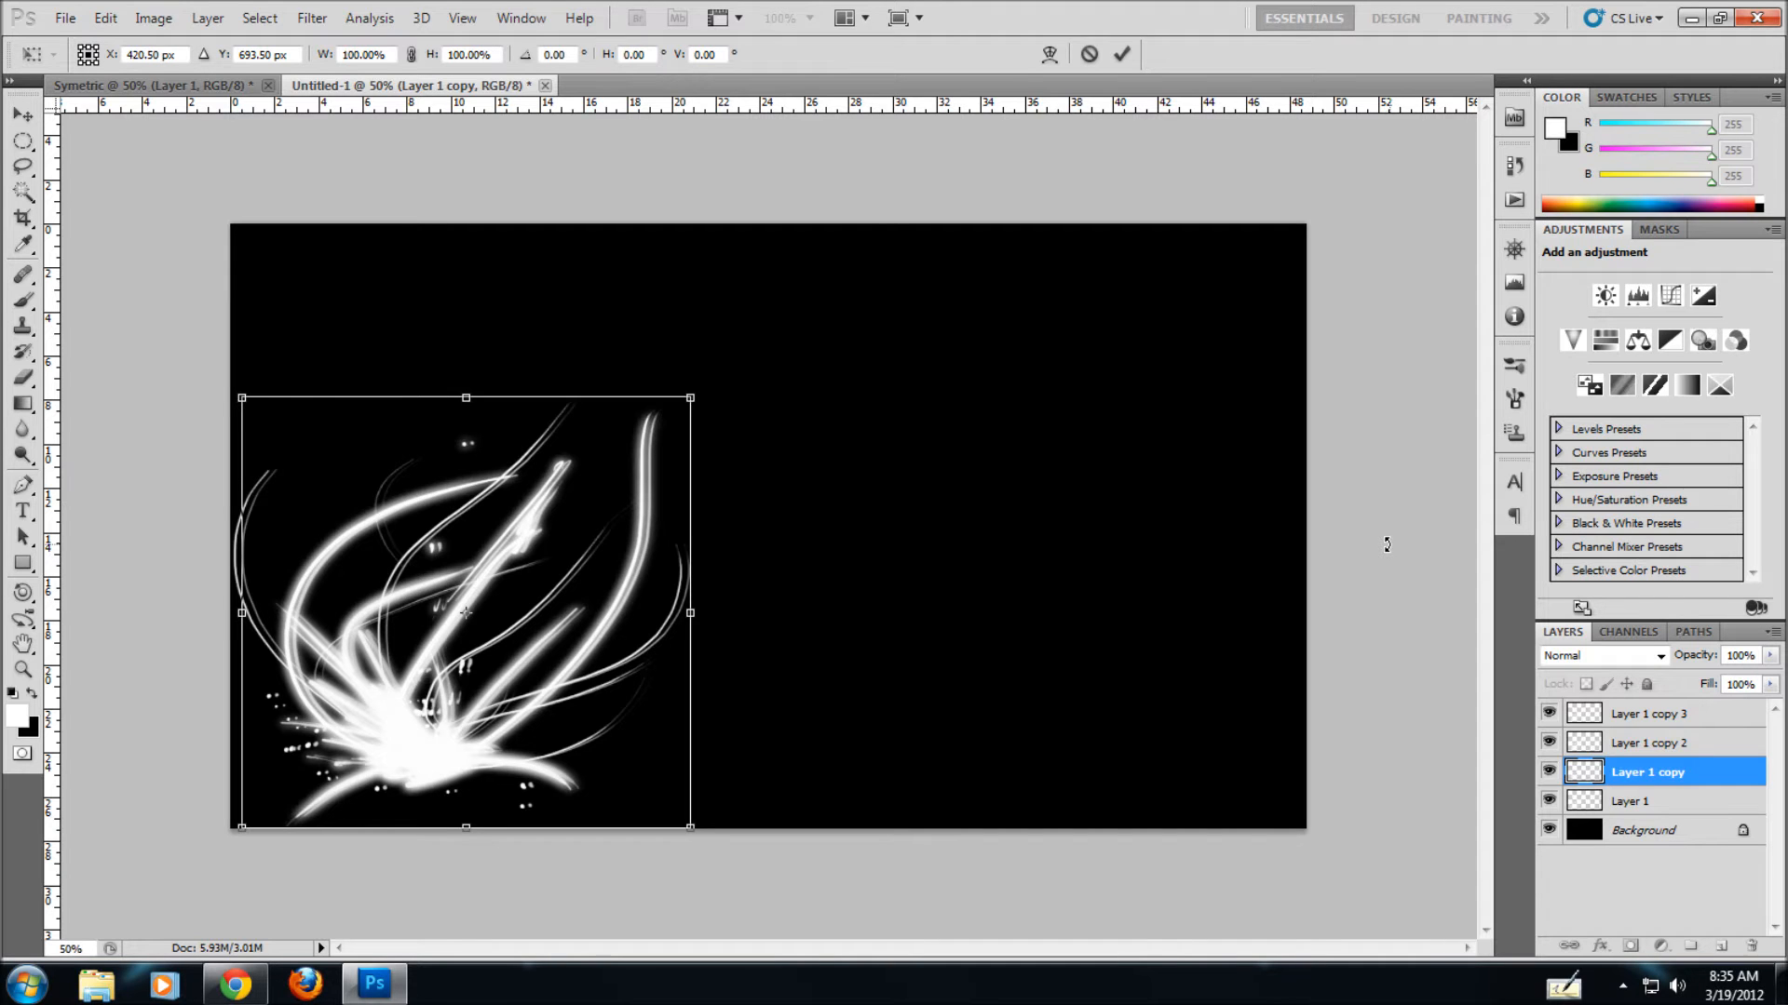
key(Right)
key(Right)
key(Right)
key(Right)
key(Right)
key(Right)
key(Right)
key(Right)
key(Right)
key(Up)
key(Up)
key(Up)
key(Up)
key(Up)
key(Up)
key(Up)
key(Up)
key(Up)
key(Up)
key(Up)
key(Up)
key(Up)
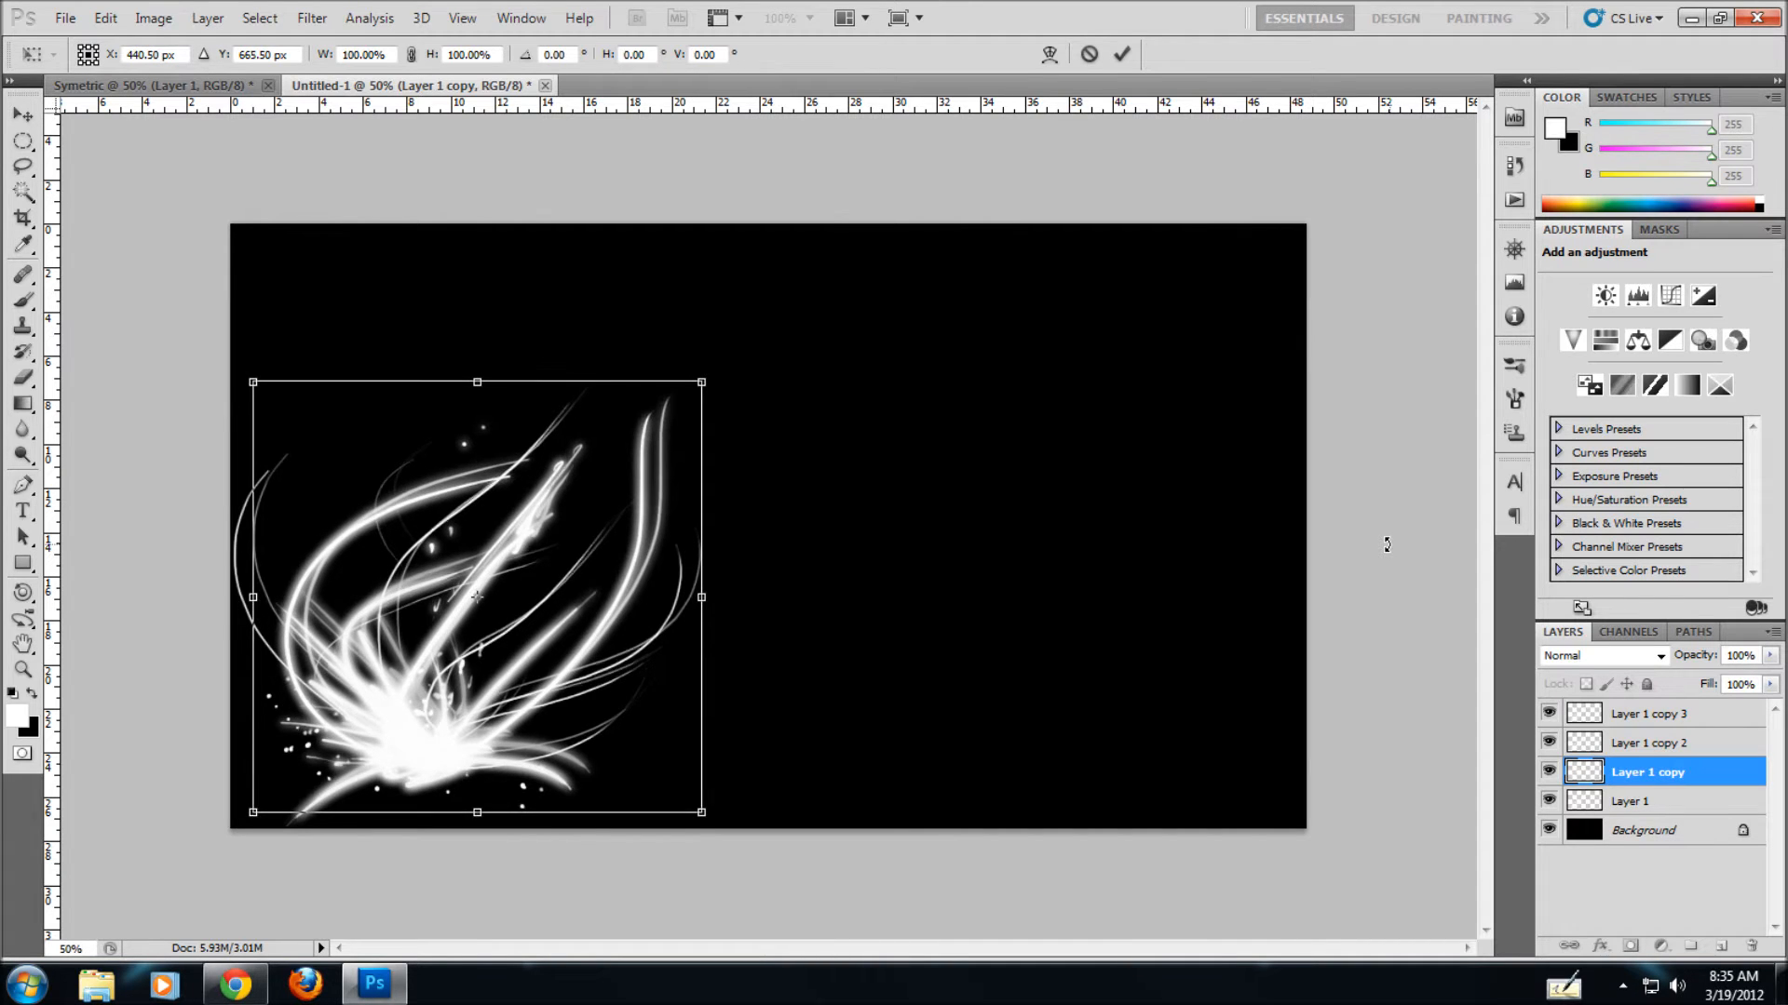
key(Left)
key(Left)
key(Left)
key(Down)
key(Down)
key(Down)
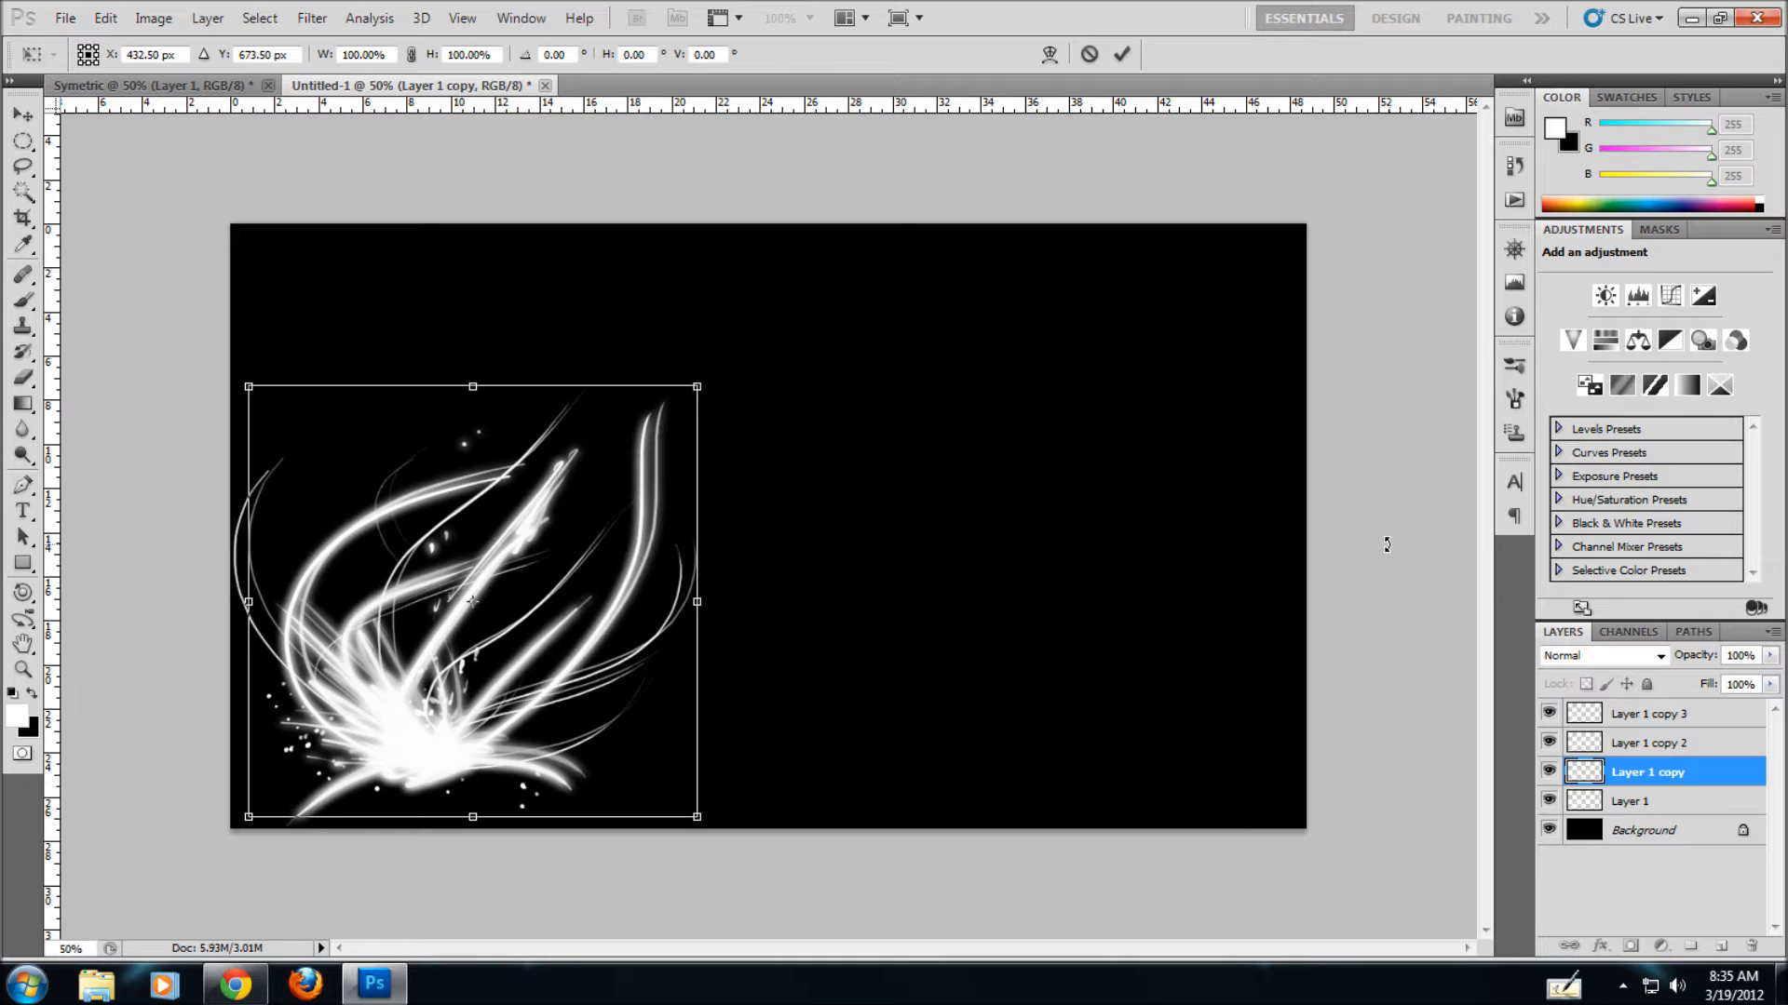
key(Return)
key(b)
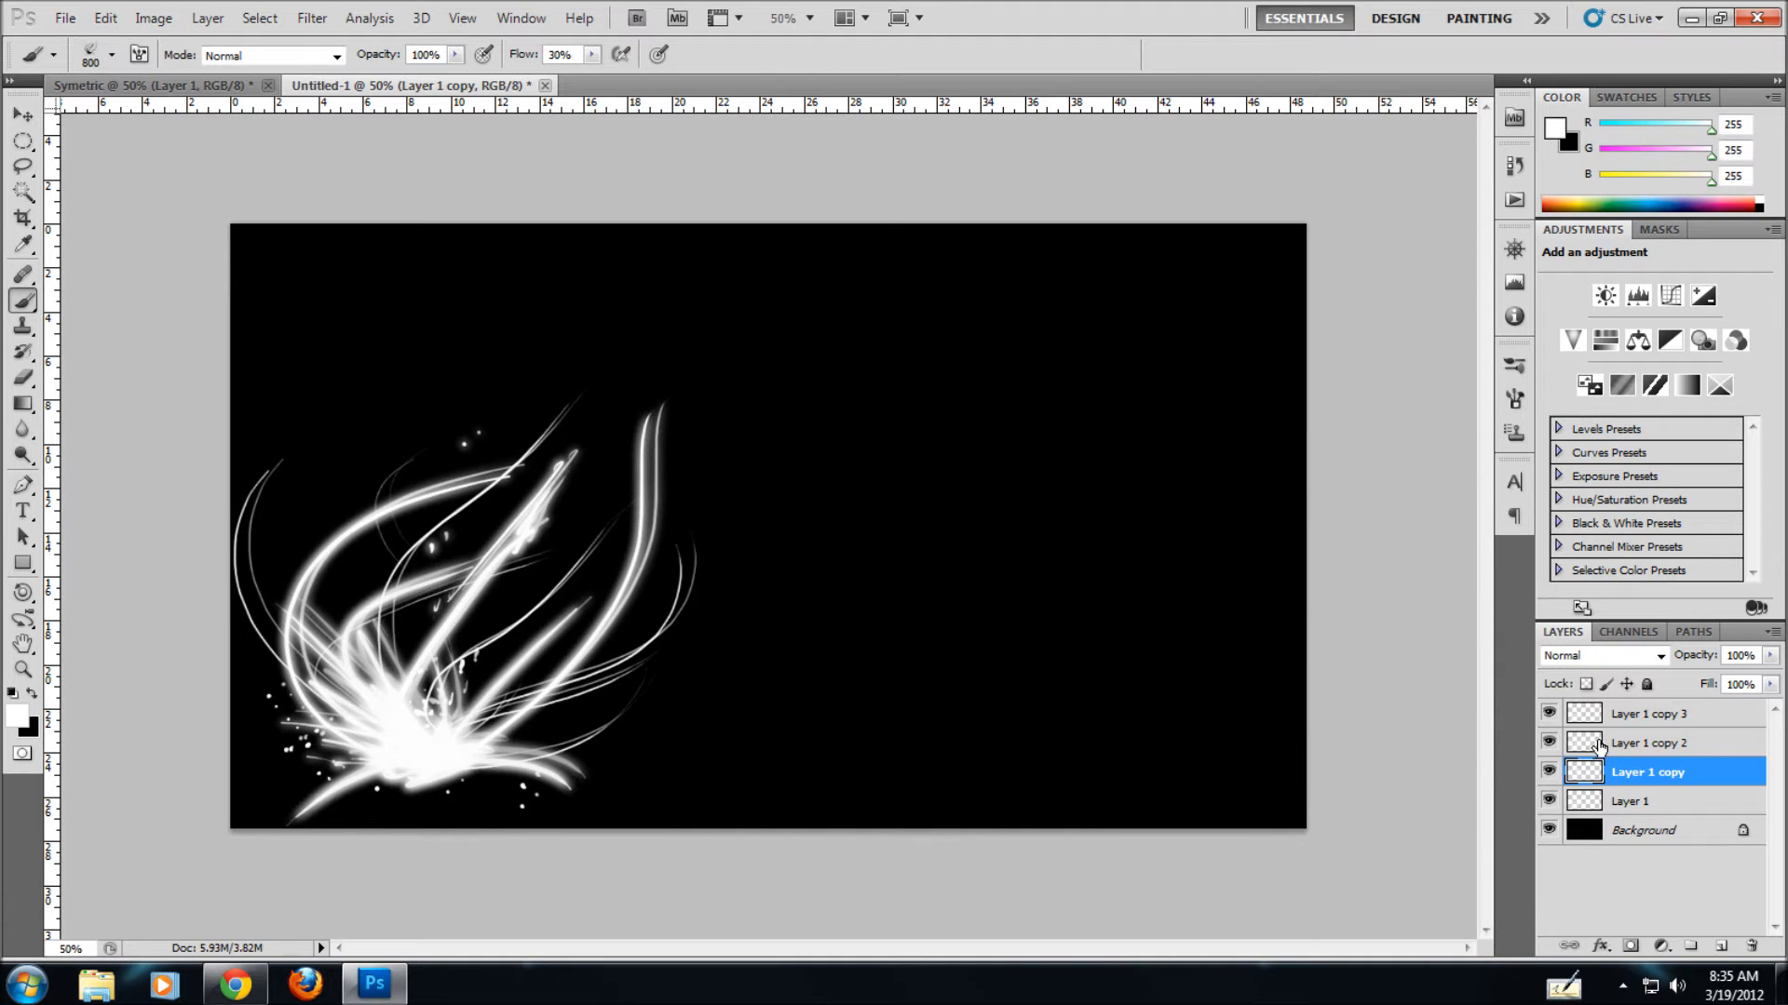
- Offset Layer 1 copy 2 further right and up with Free Transform, to X 460.50 px and Y 659.50 px
click(1656, 744)
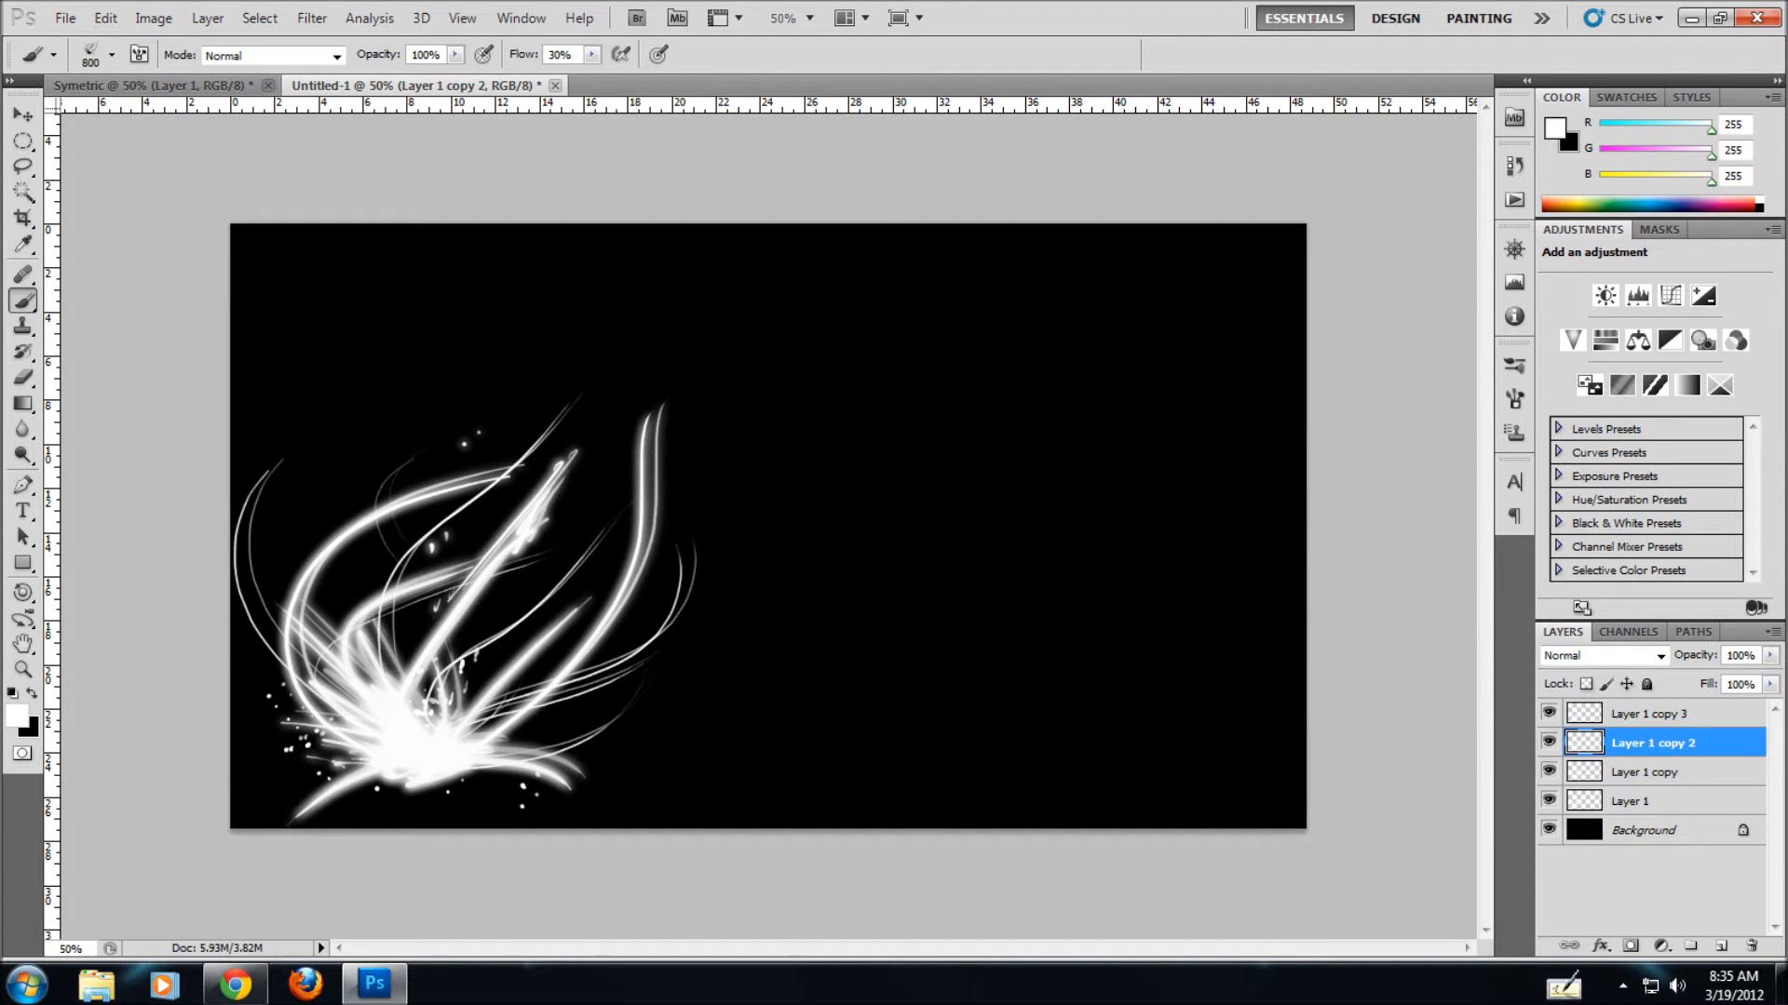
key(ctrl+t)
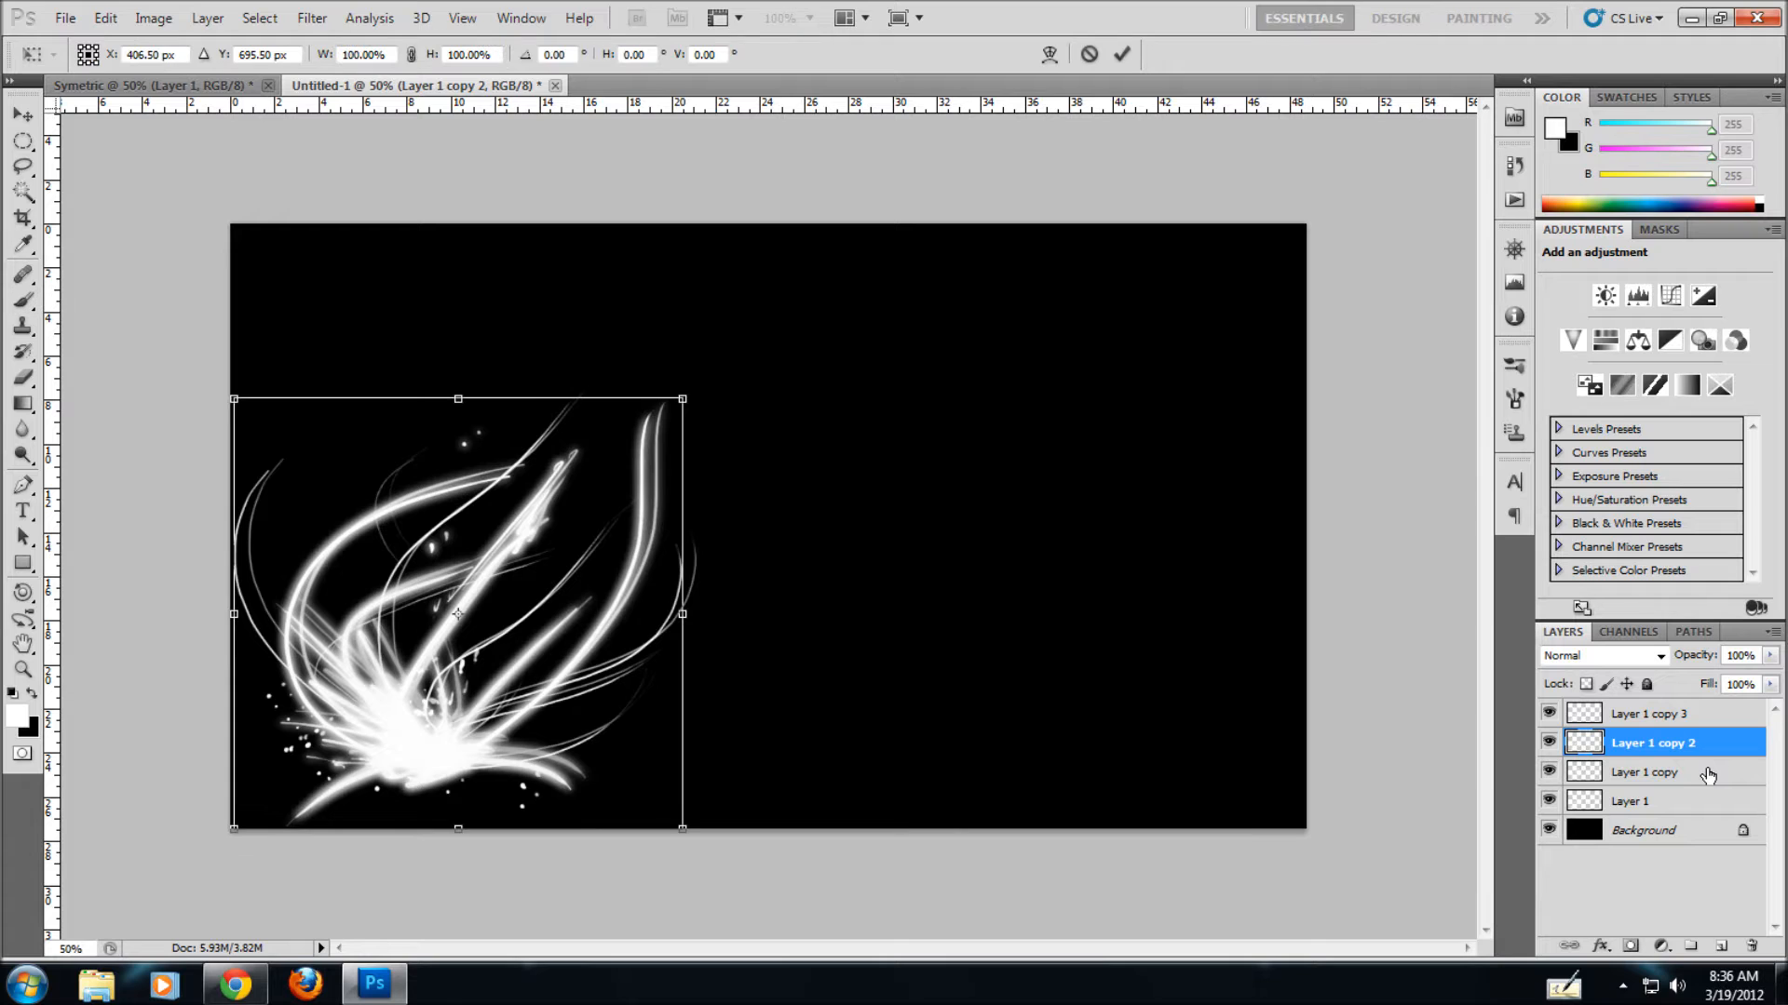
key(Right)
key(Right)
key(Right)
key(Right)
key(Right)
key(Right)
key(Right)
key(Right)
key(Right)
key(Right)
key(Right)
key(Right)
key(Right)
key(Right)
key(Right)
key(Right)
key(Up)
key(Up)
key(Up)
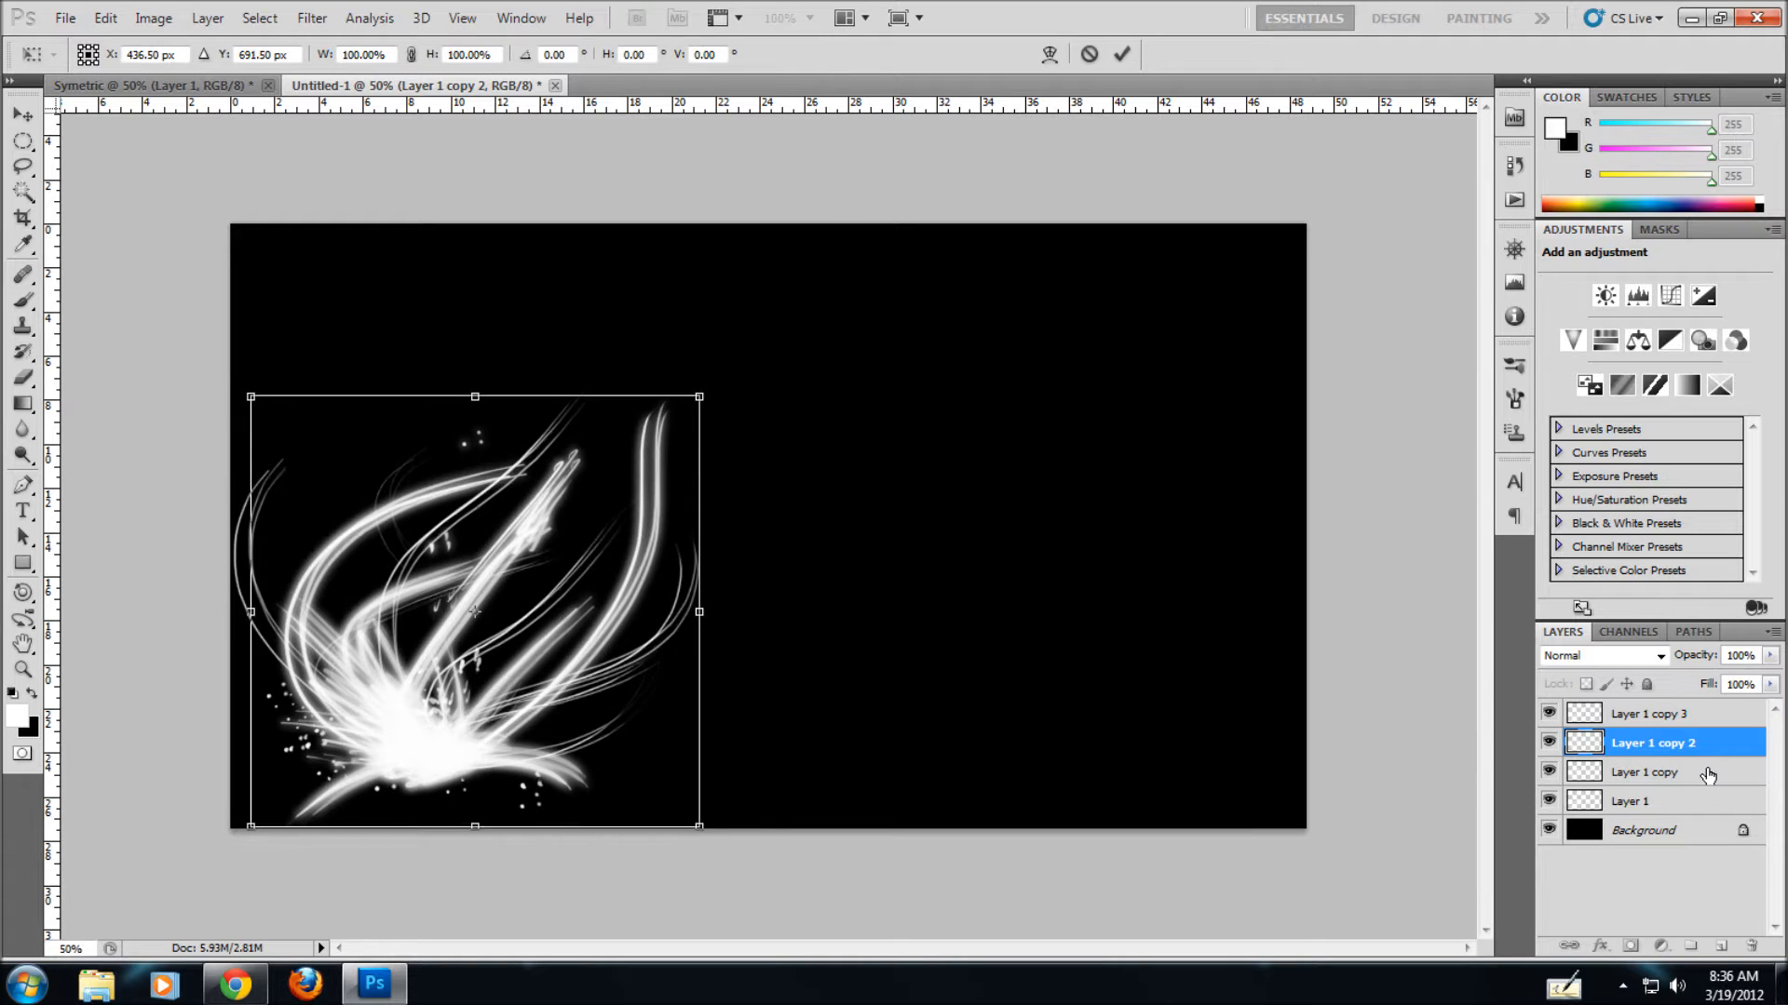
key(Right)
key(Right)
key(Right)
key(Right)
key(Right)
key(Right)
key(Right)
key(Right)
key(Right)
key(Right)
key(Up)
key(Up)
key(Up)
key(Up)
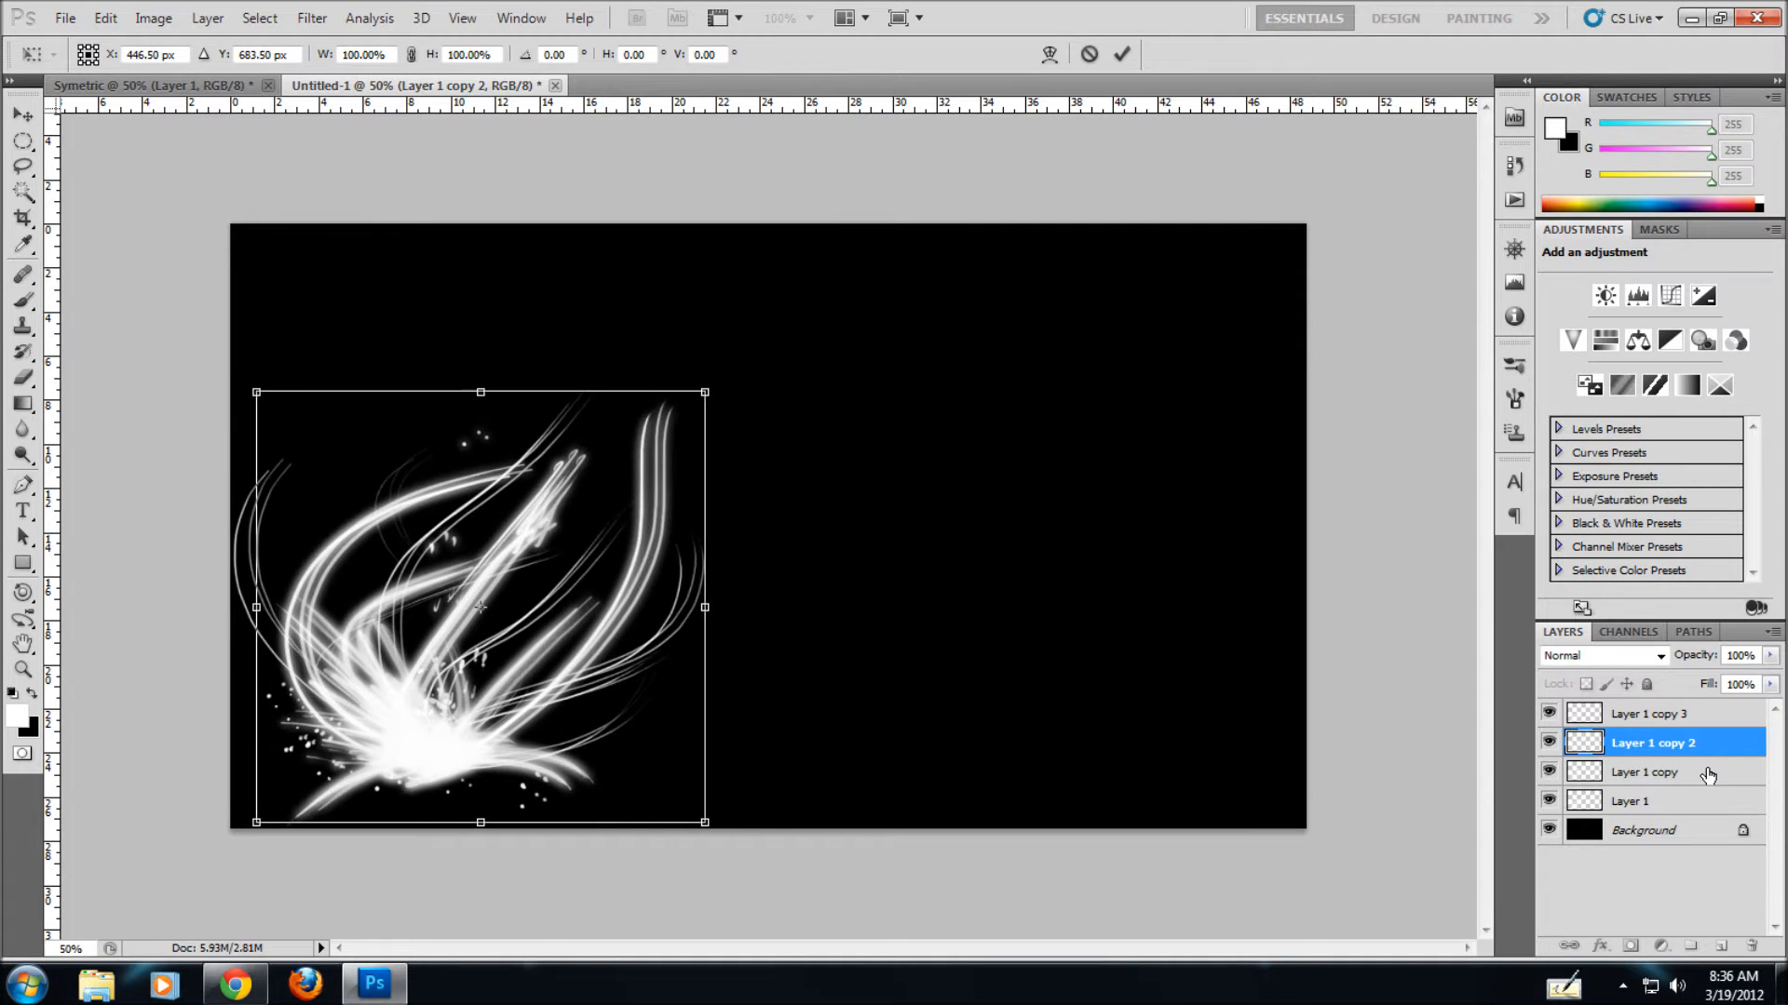
key(Up)
key(Up)
key(Up)
key(Up)
key(Up)
key(Up)
key(Up)
key(Up)
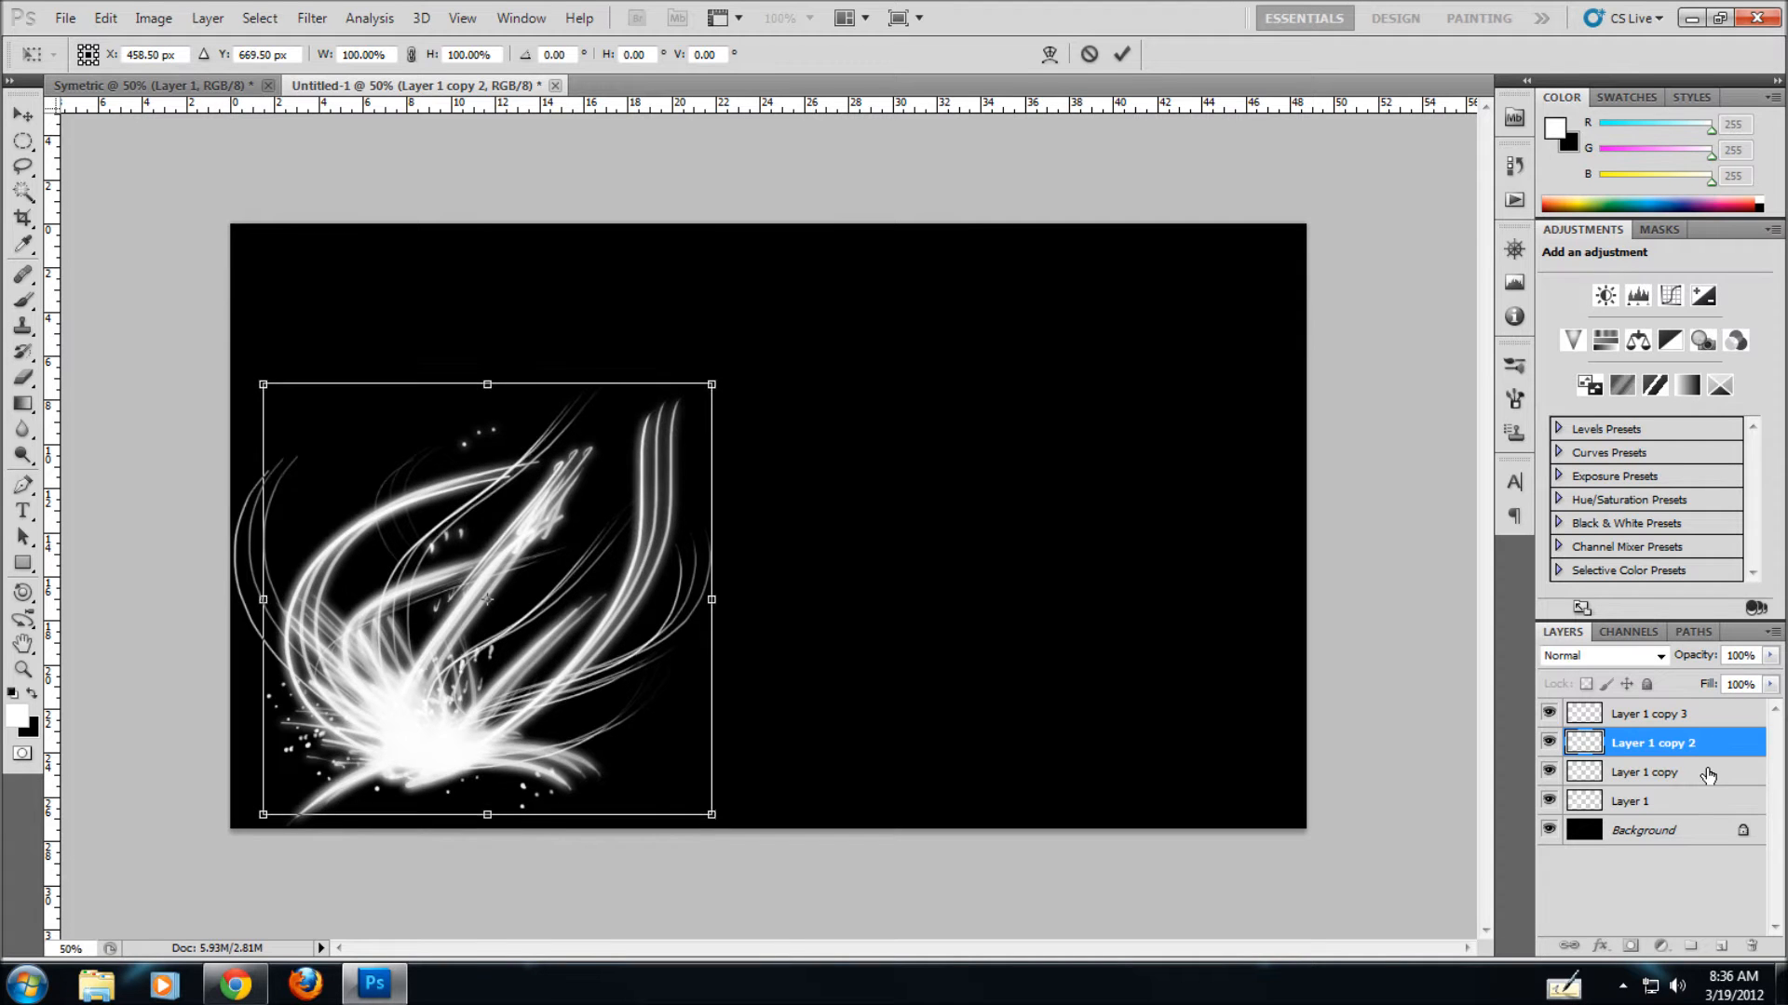
key(Right)
key(Up)
key(Up)
key(Up)
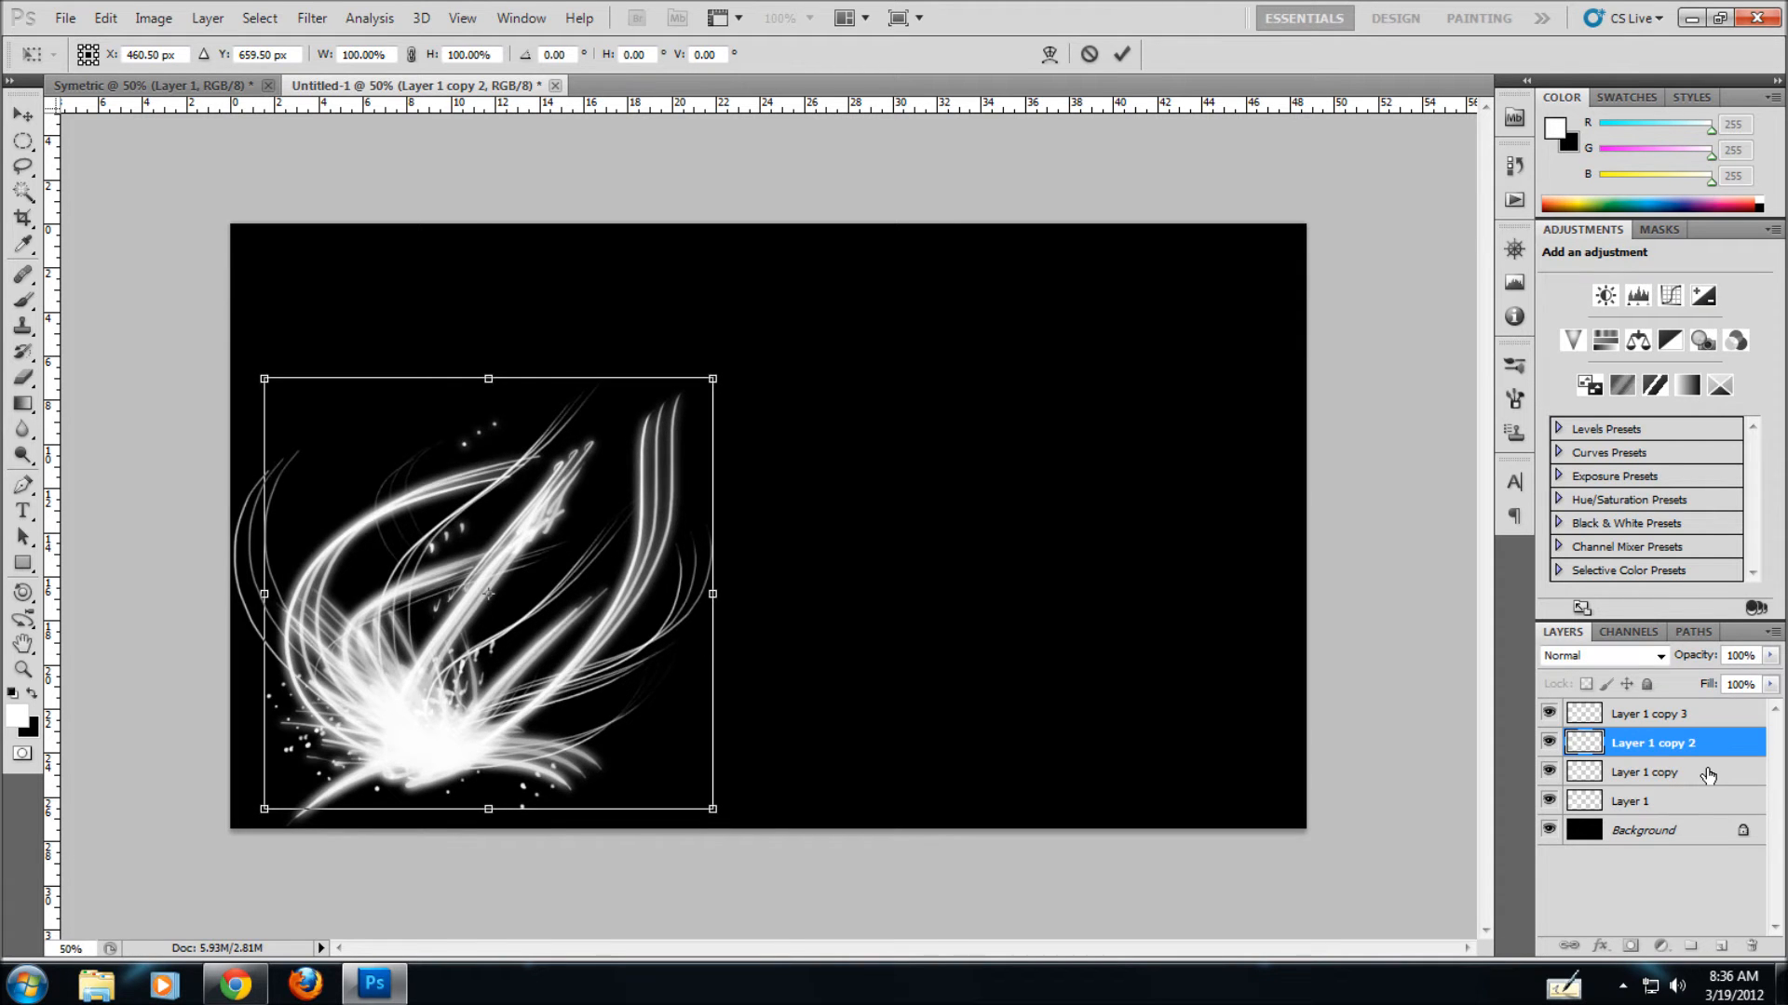
key(Return)
key(b)
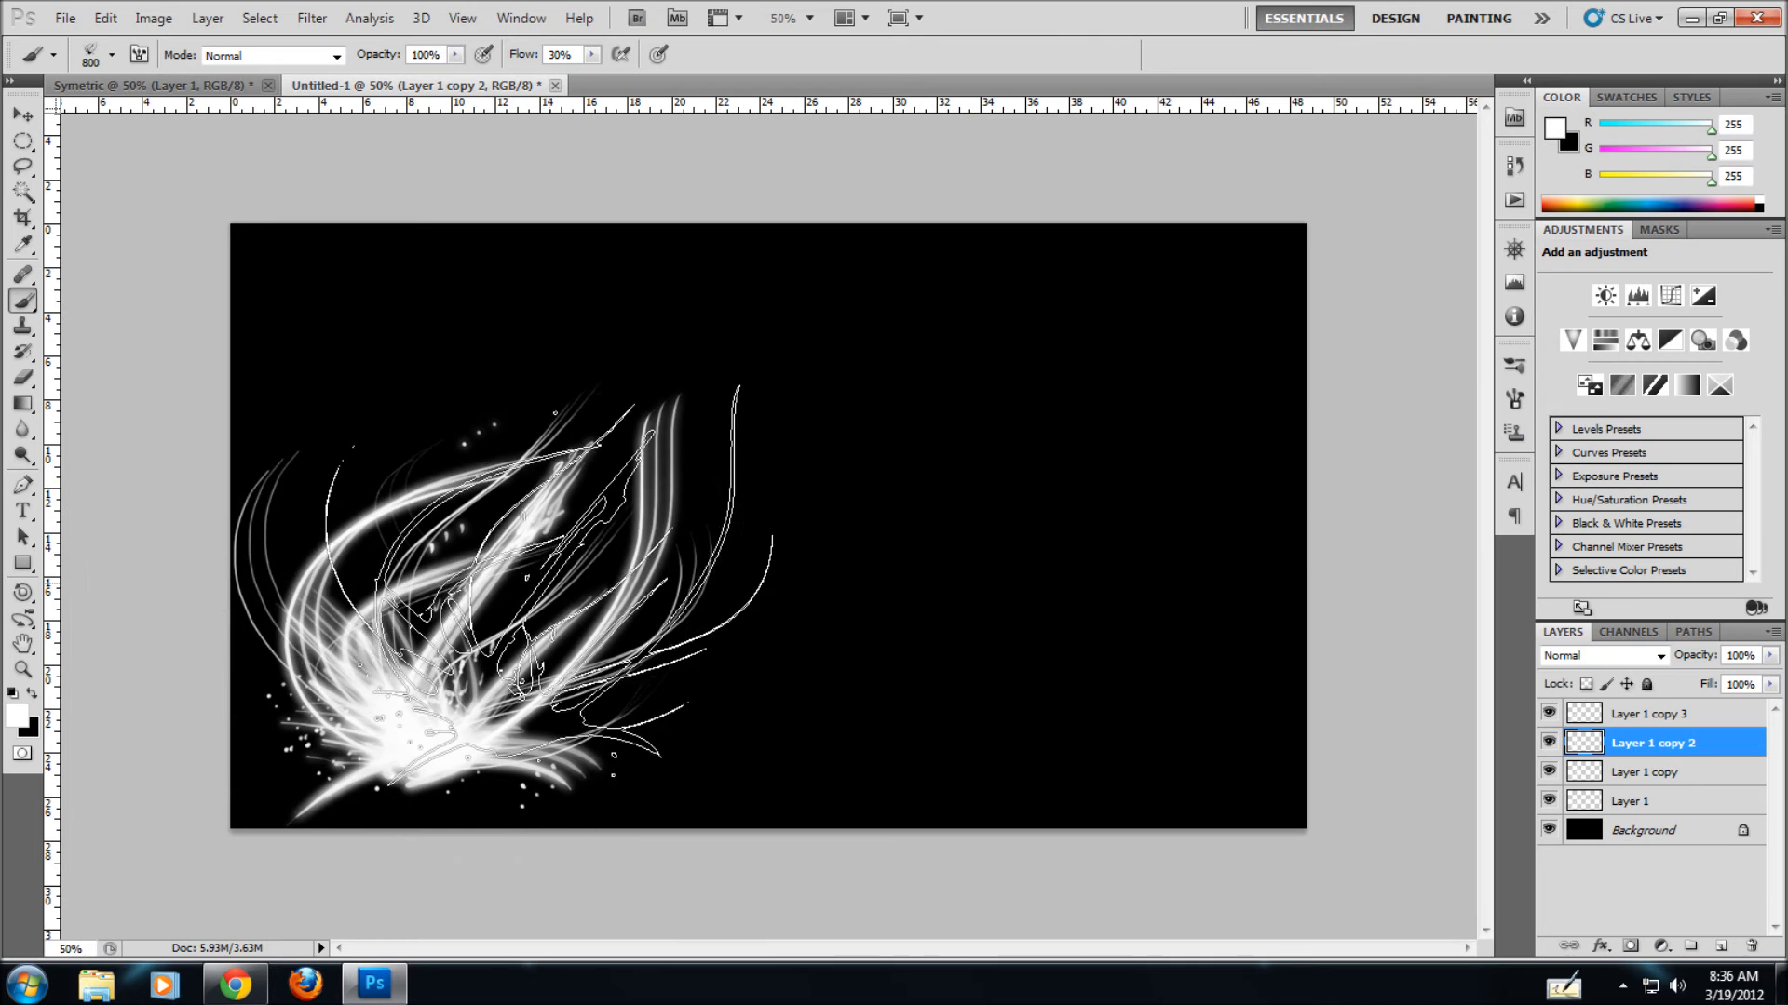
- Delete Layer 1 copy 3 and merge Layer 1, Layer 1 copy and Layer 1 copy 2 into one layer
click(1653, 715)
key(Delete)
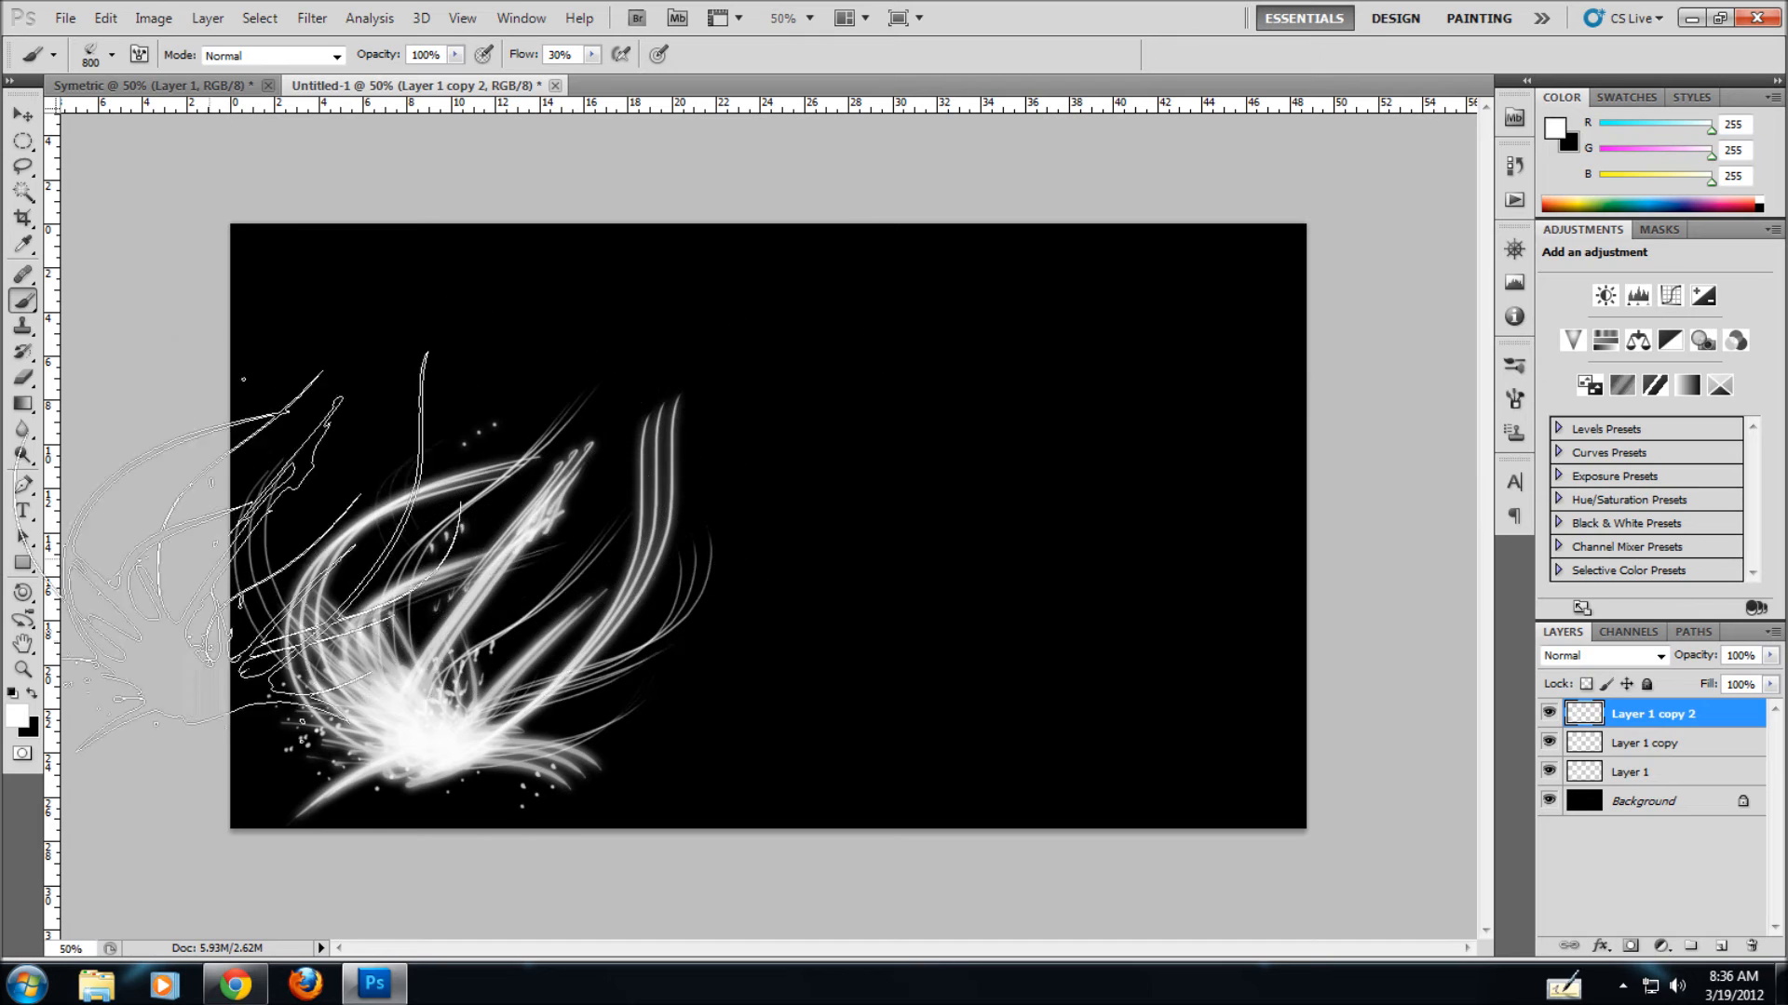
click(21, 119)
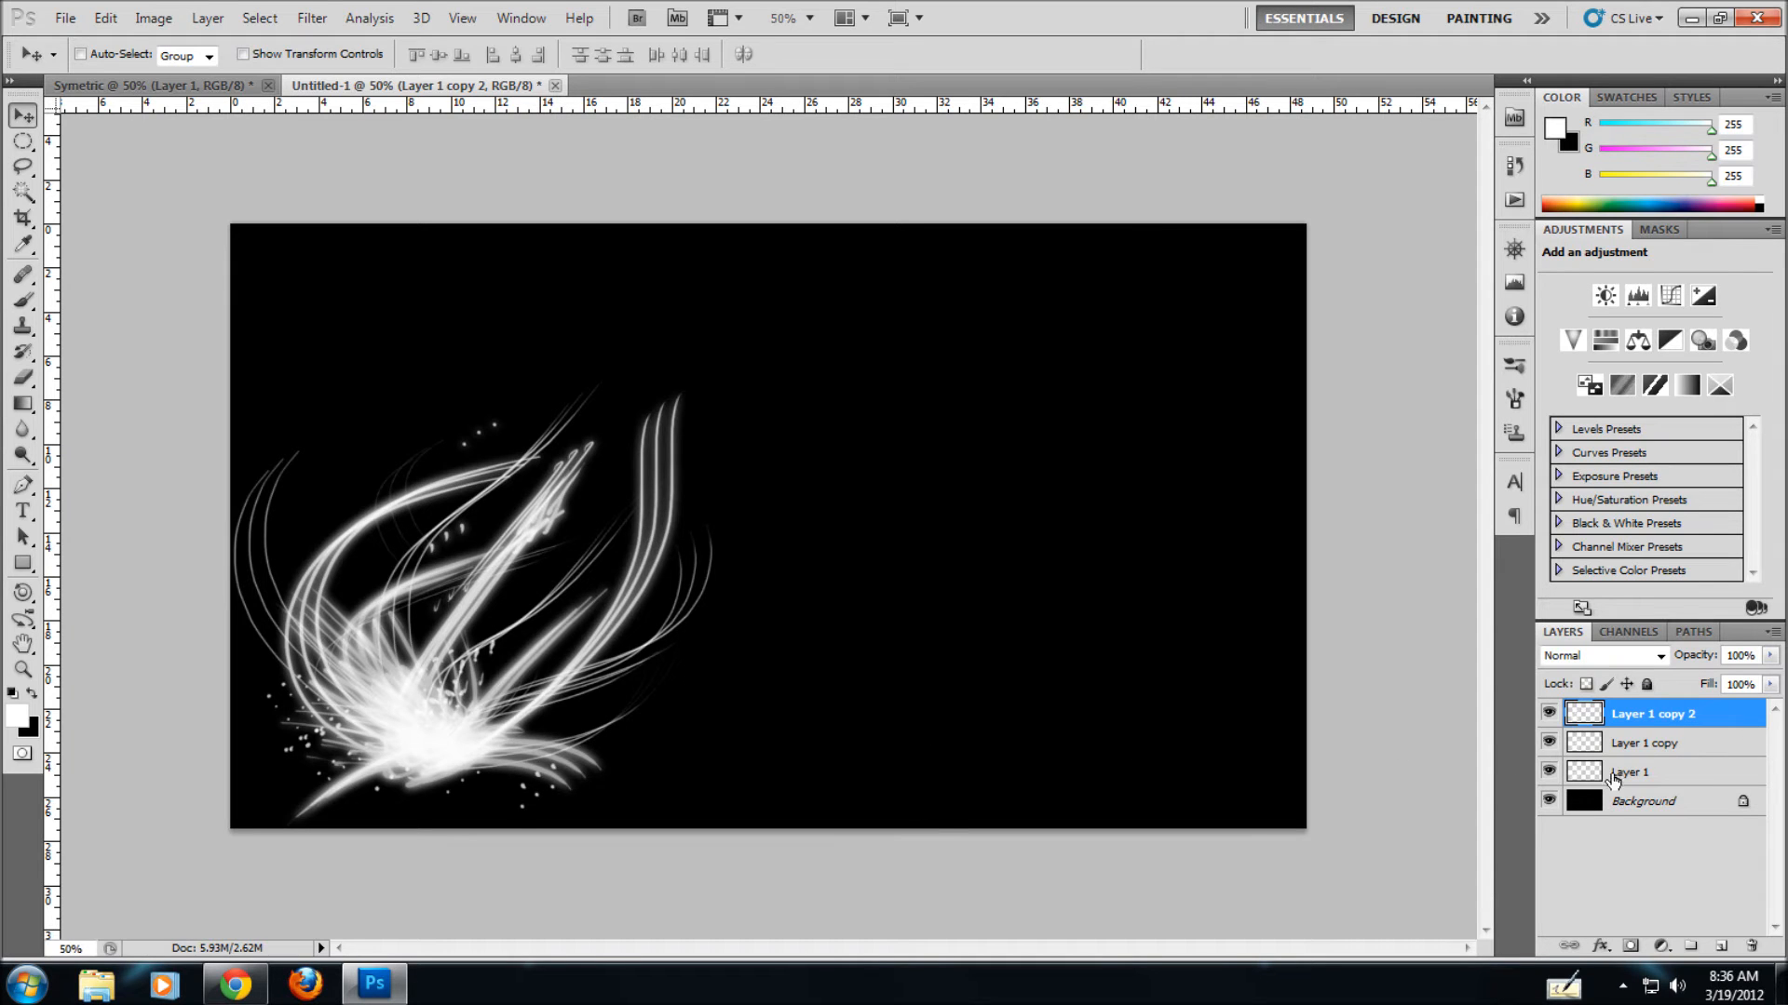
click(1639, 743)
click(1663, 722)
shift+click(1652, 745)
shift+click(1648, 772)
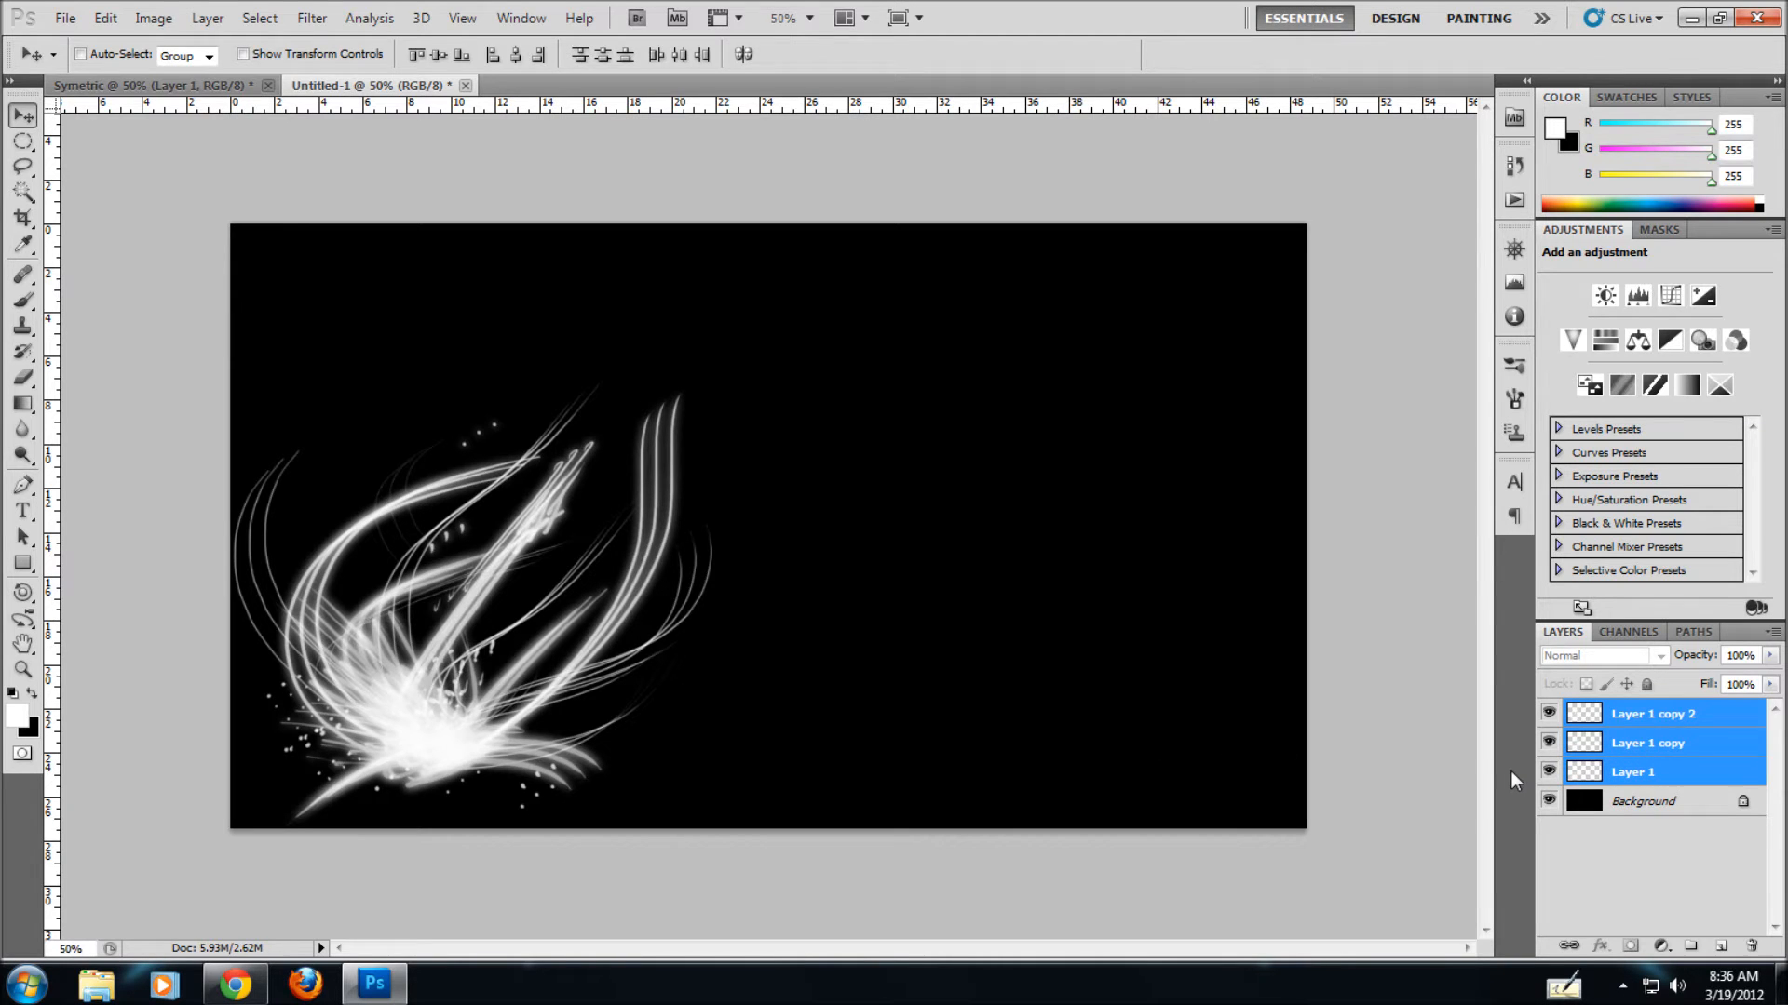
key(ctrl+e)
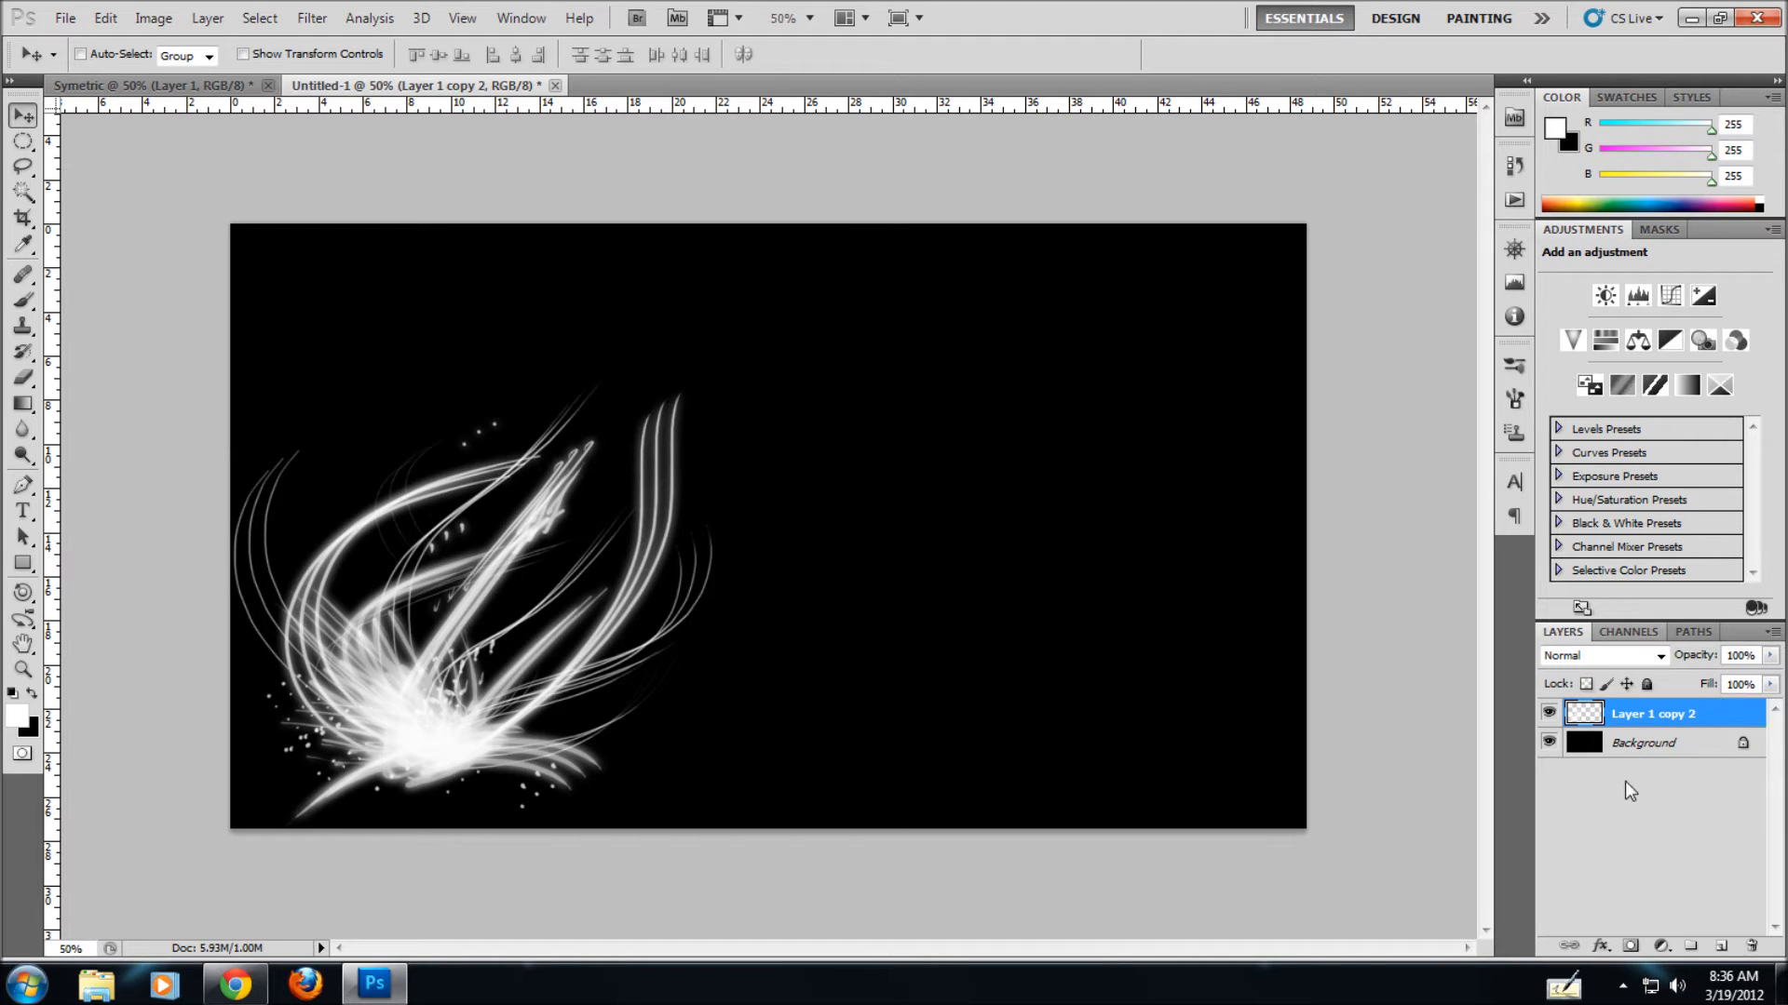
click(1721, 947)
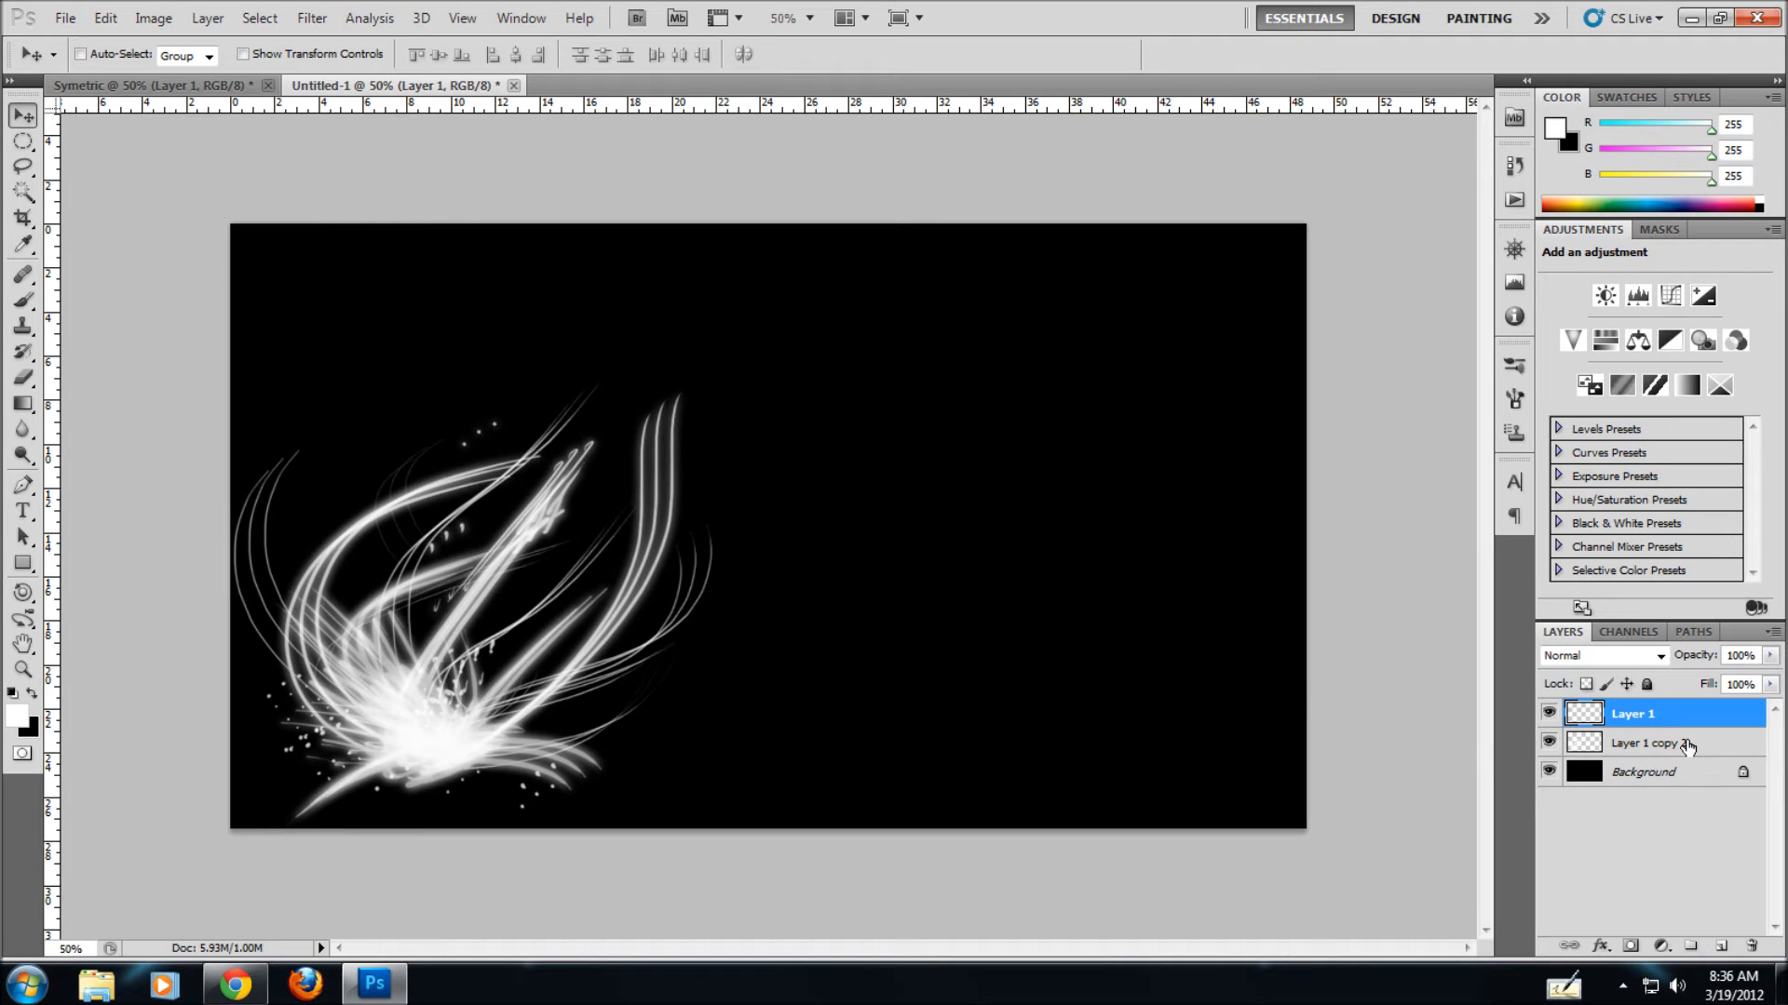
key(ctrl+e)
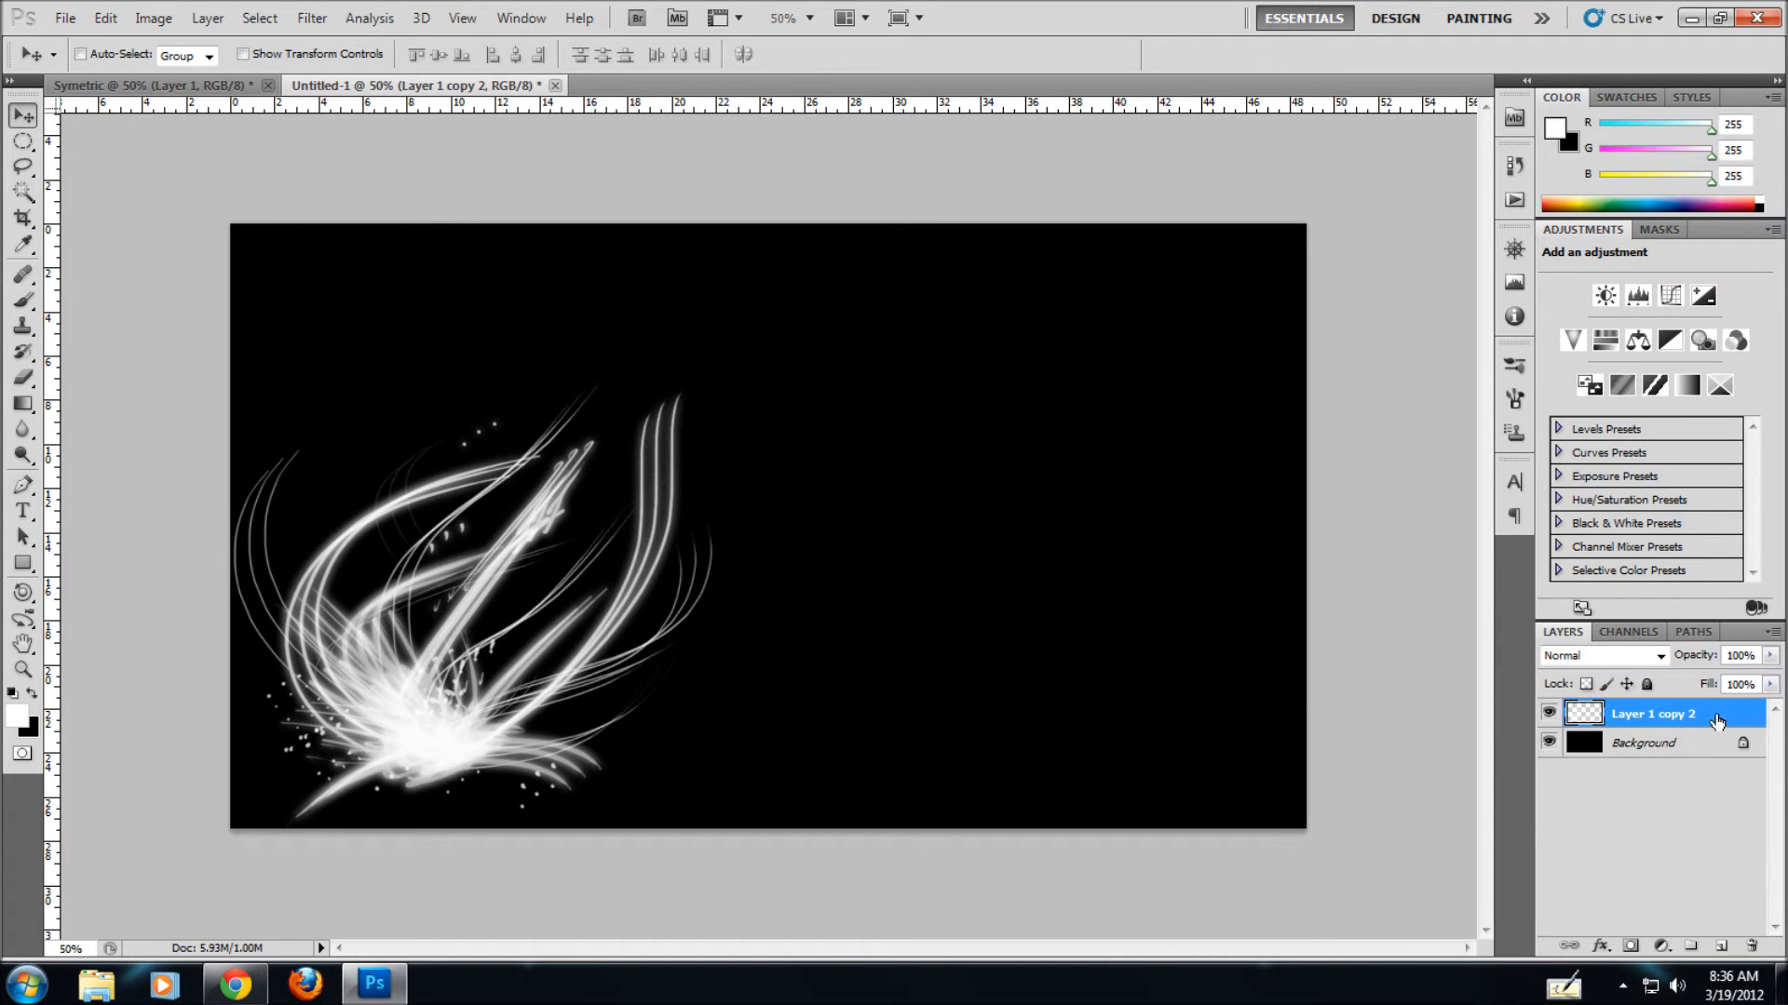
key(p)
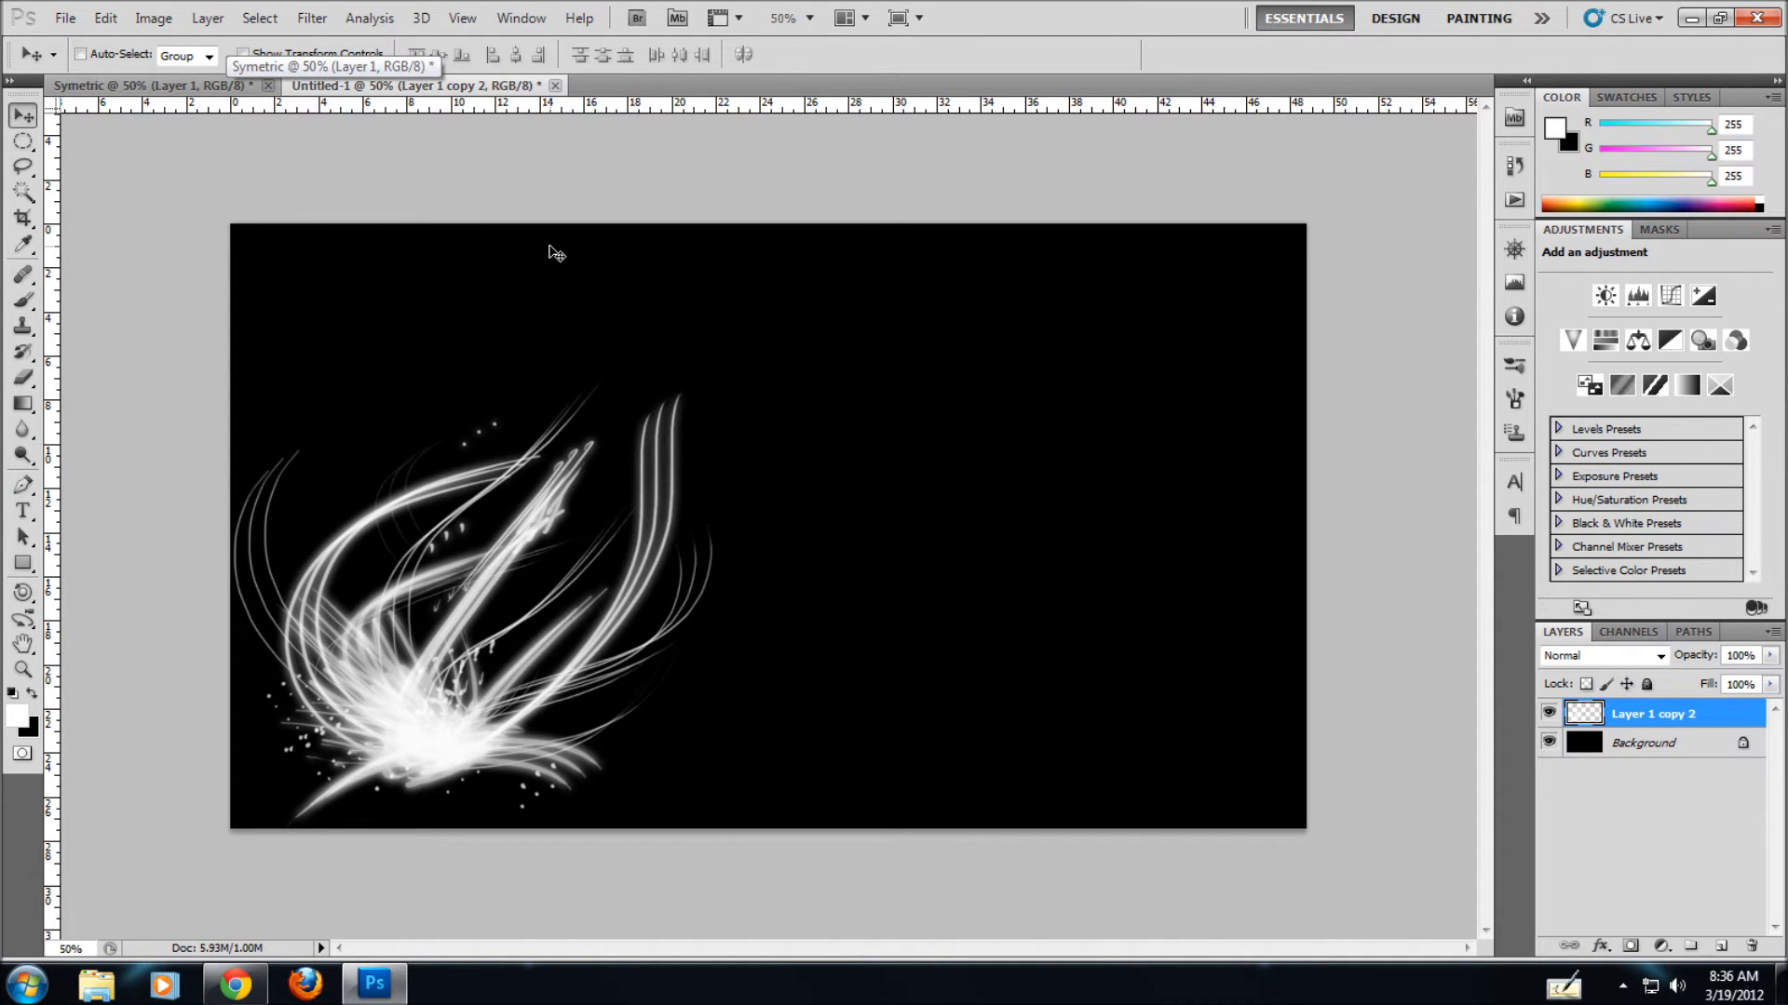
- Duplicate the merged stroke layer and flip the copy horizontally
key(ctrl+j)
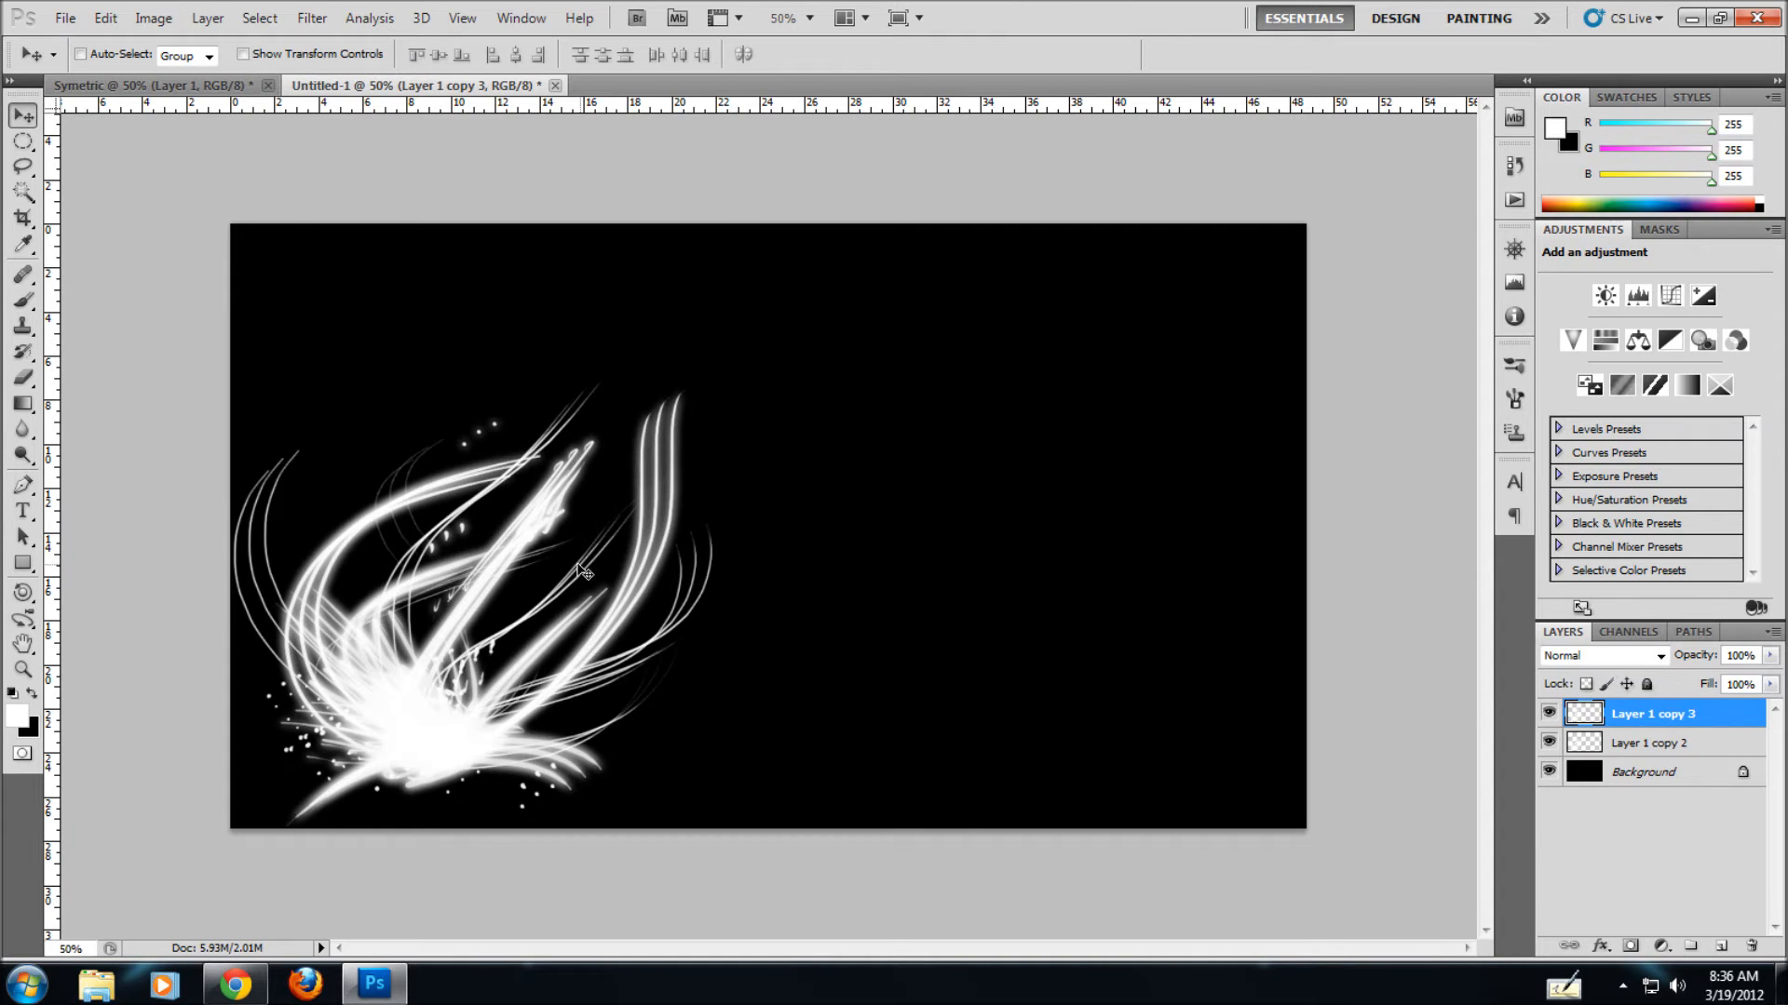
click(106, 19)
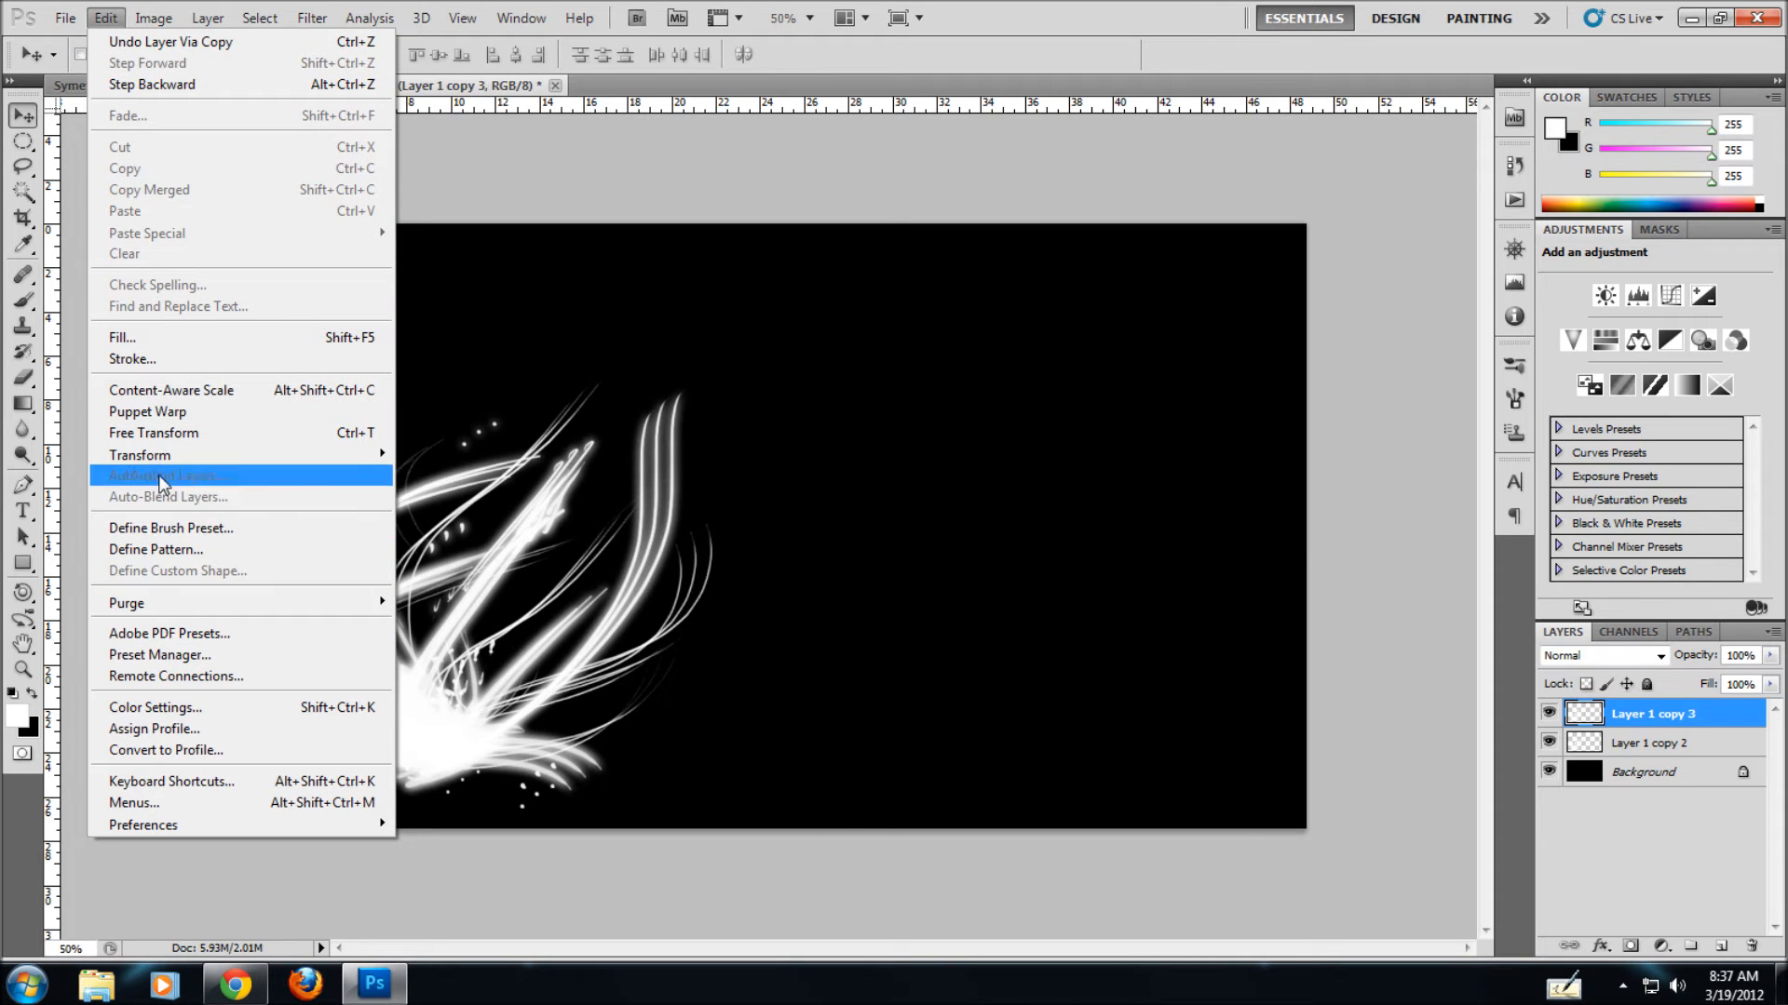
mouse_move(249, 459)
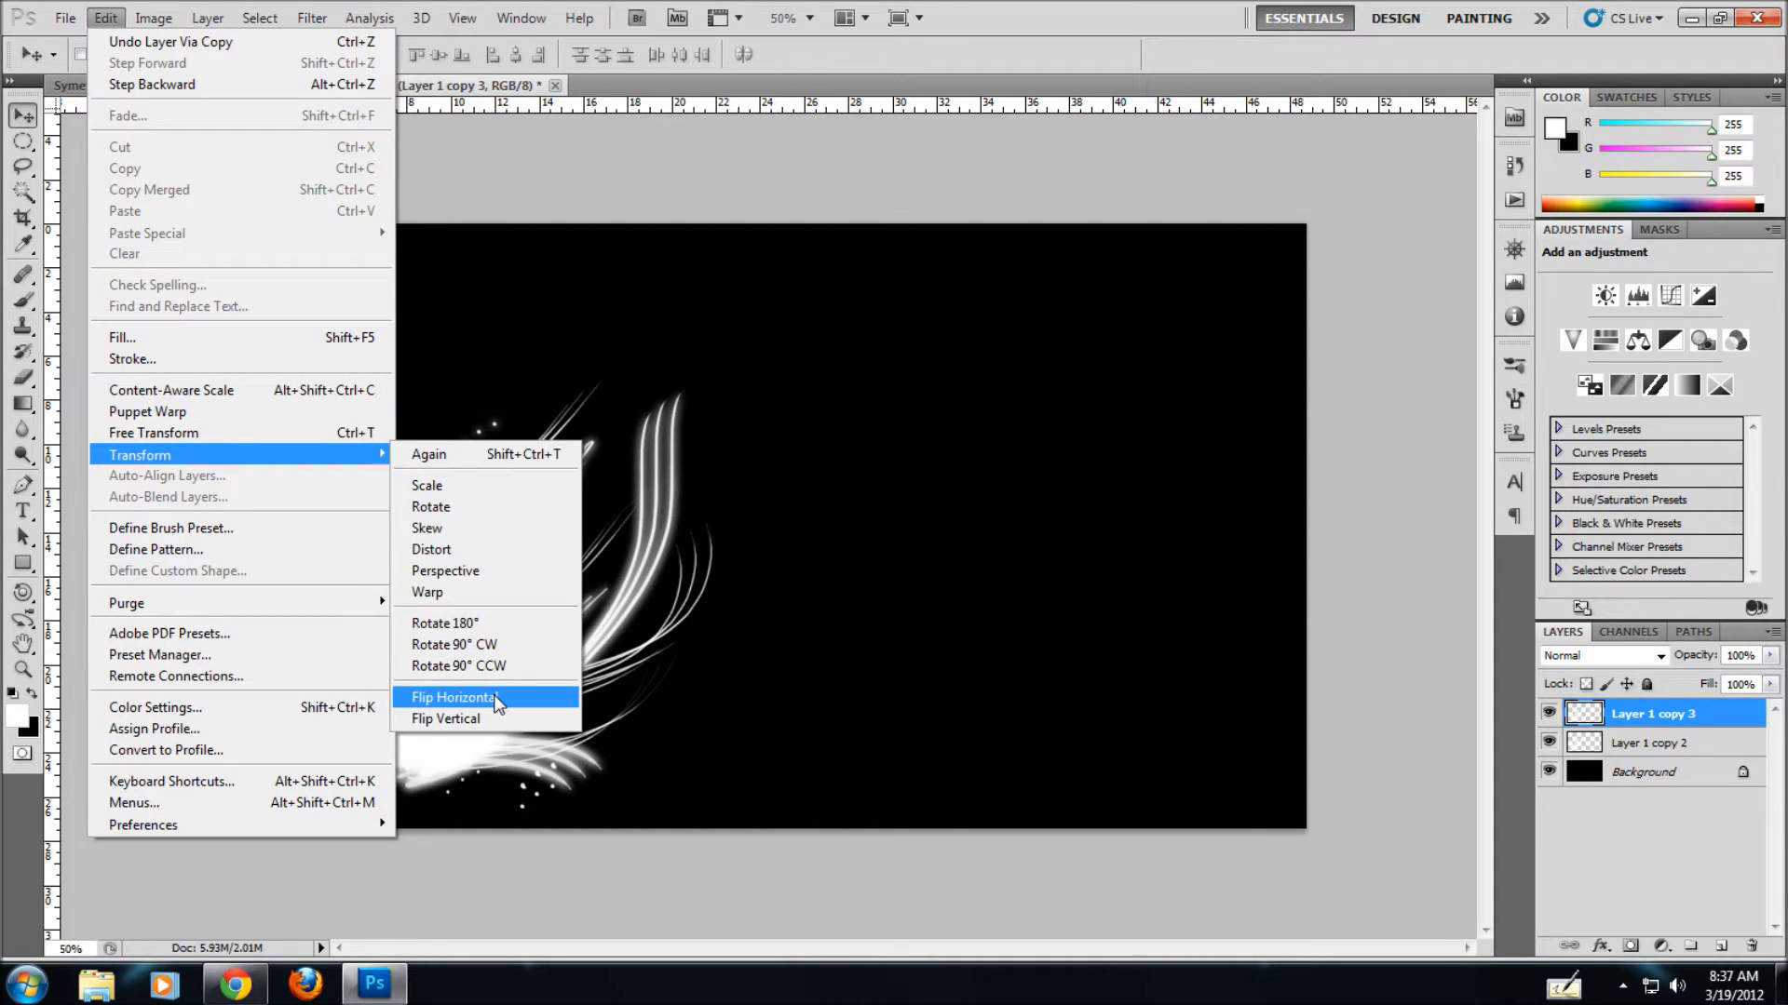
click(451, 697)
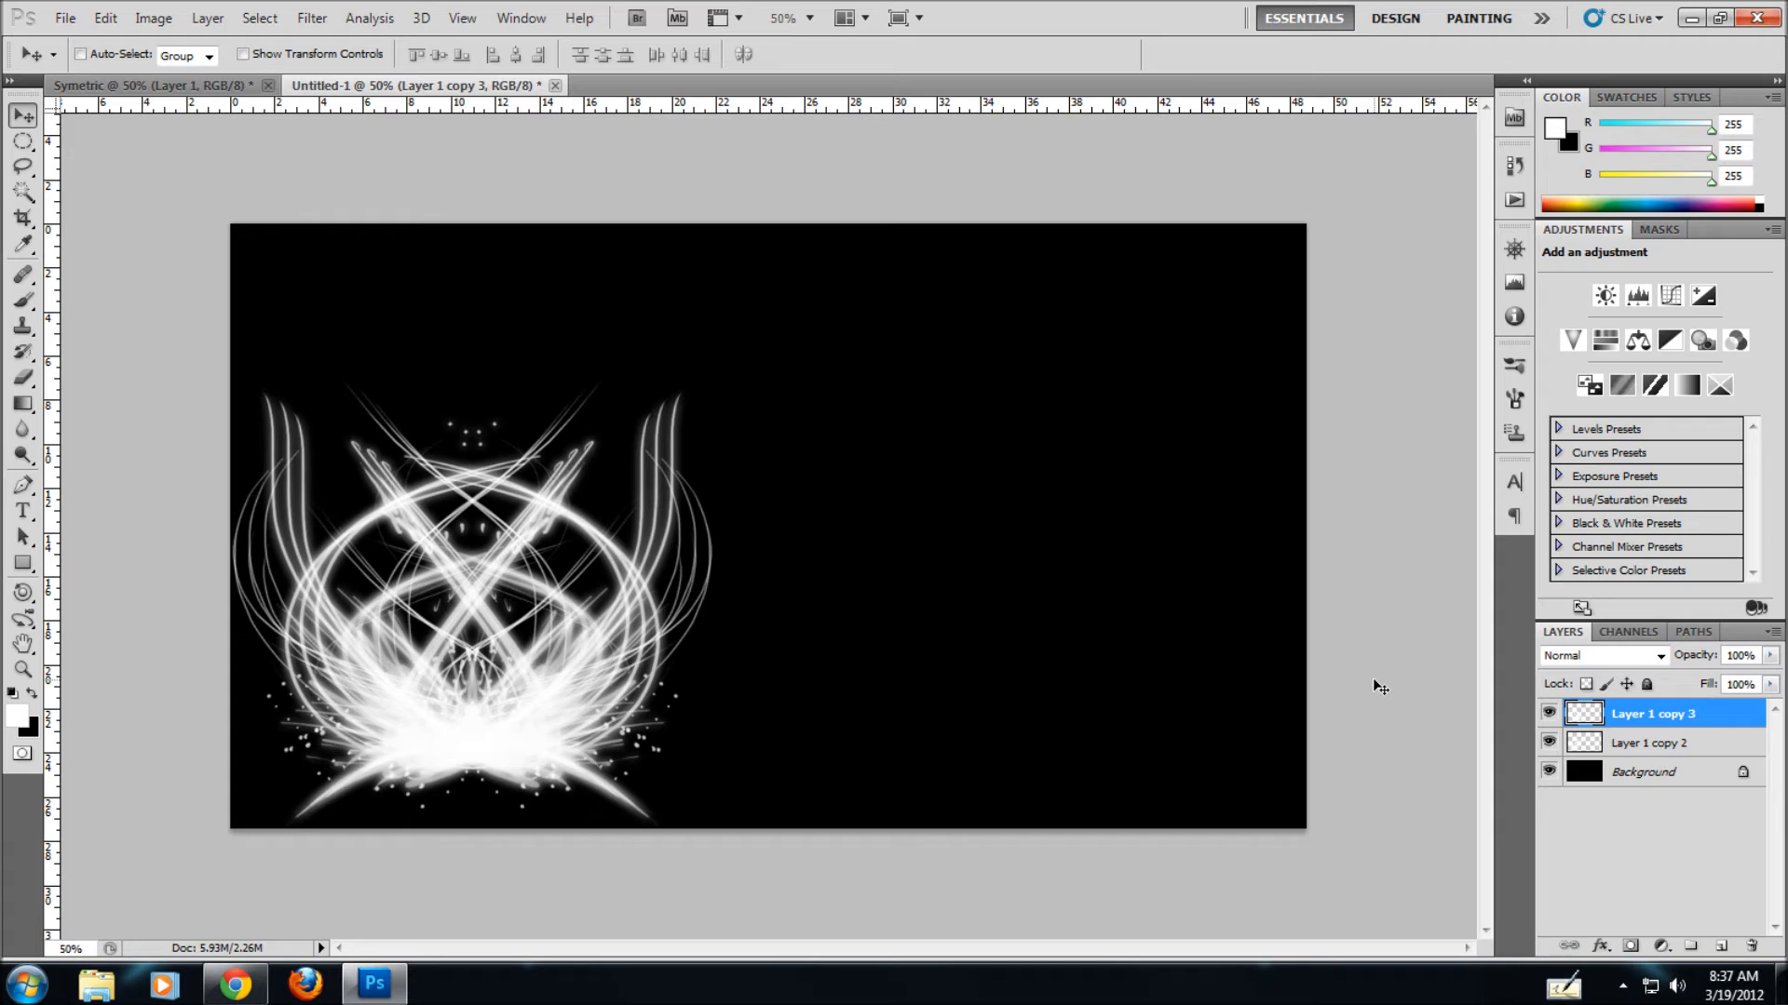
- Move the flipped copy horizontally to X 1481.50 px on the right half of the canvas and merge it into the layer below
key(ctrl+t)
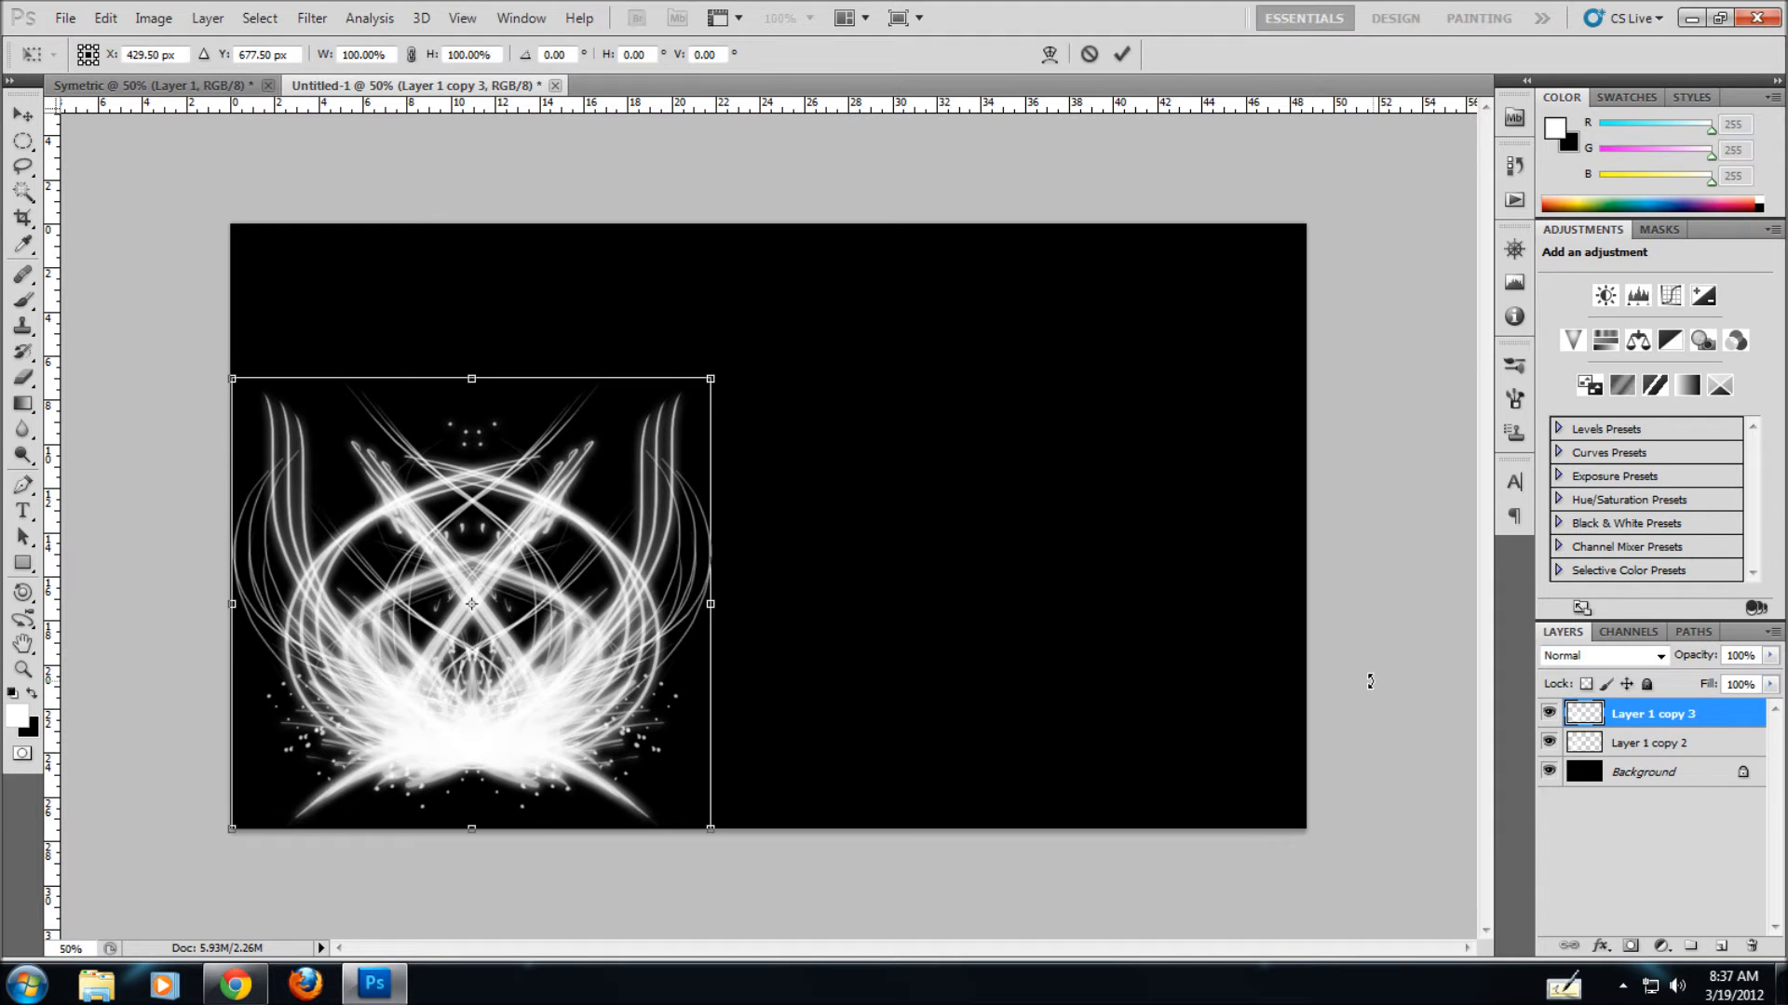
key(Right)
key(Right)
key(Right)
key(Right)
key(Right)
key(Right)
key(Right)
key(Right)
key(Right)
key(Right)
key(Right)
key(Right)
key(Right)
key(Right)
key(Right)
key(Right)
key(Right)
key(Right)
key(Right)
key(Right)
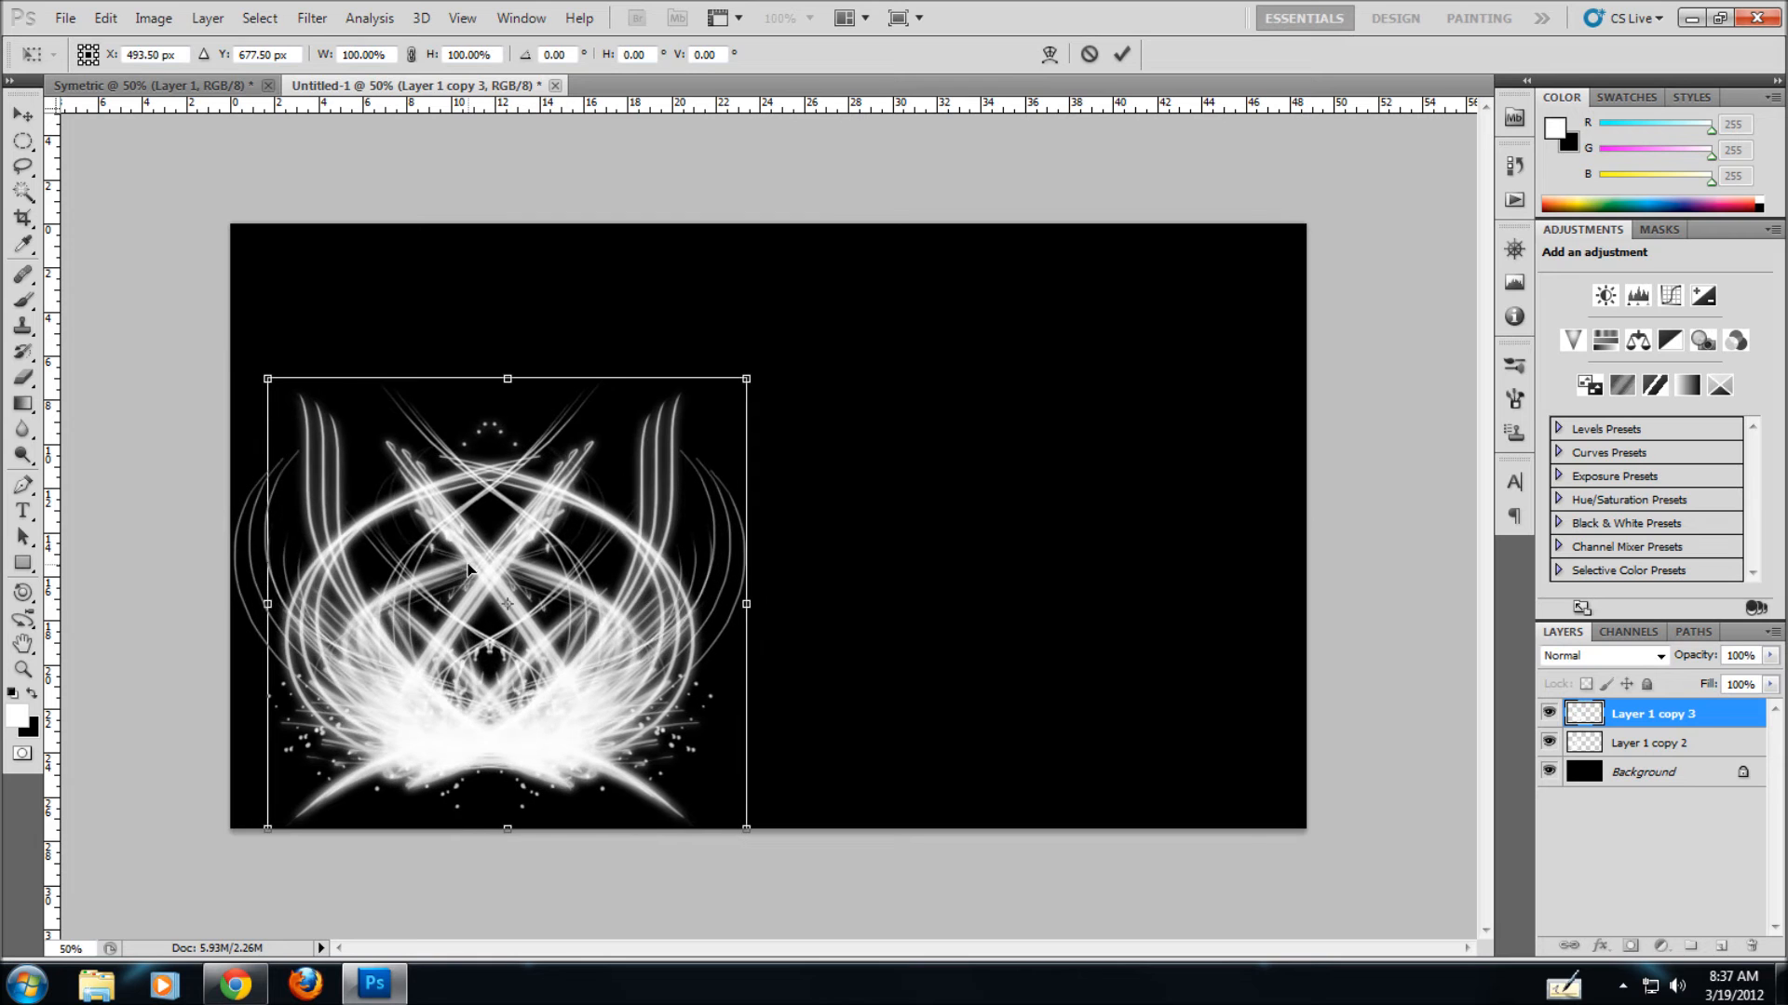
drag(484, 572, 1032, 578)
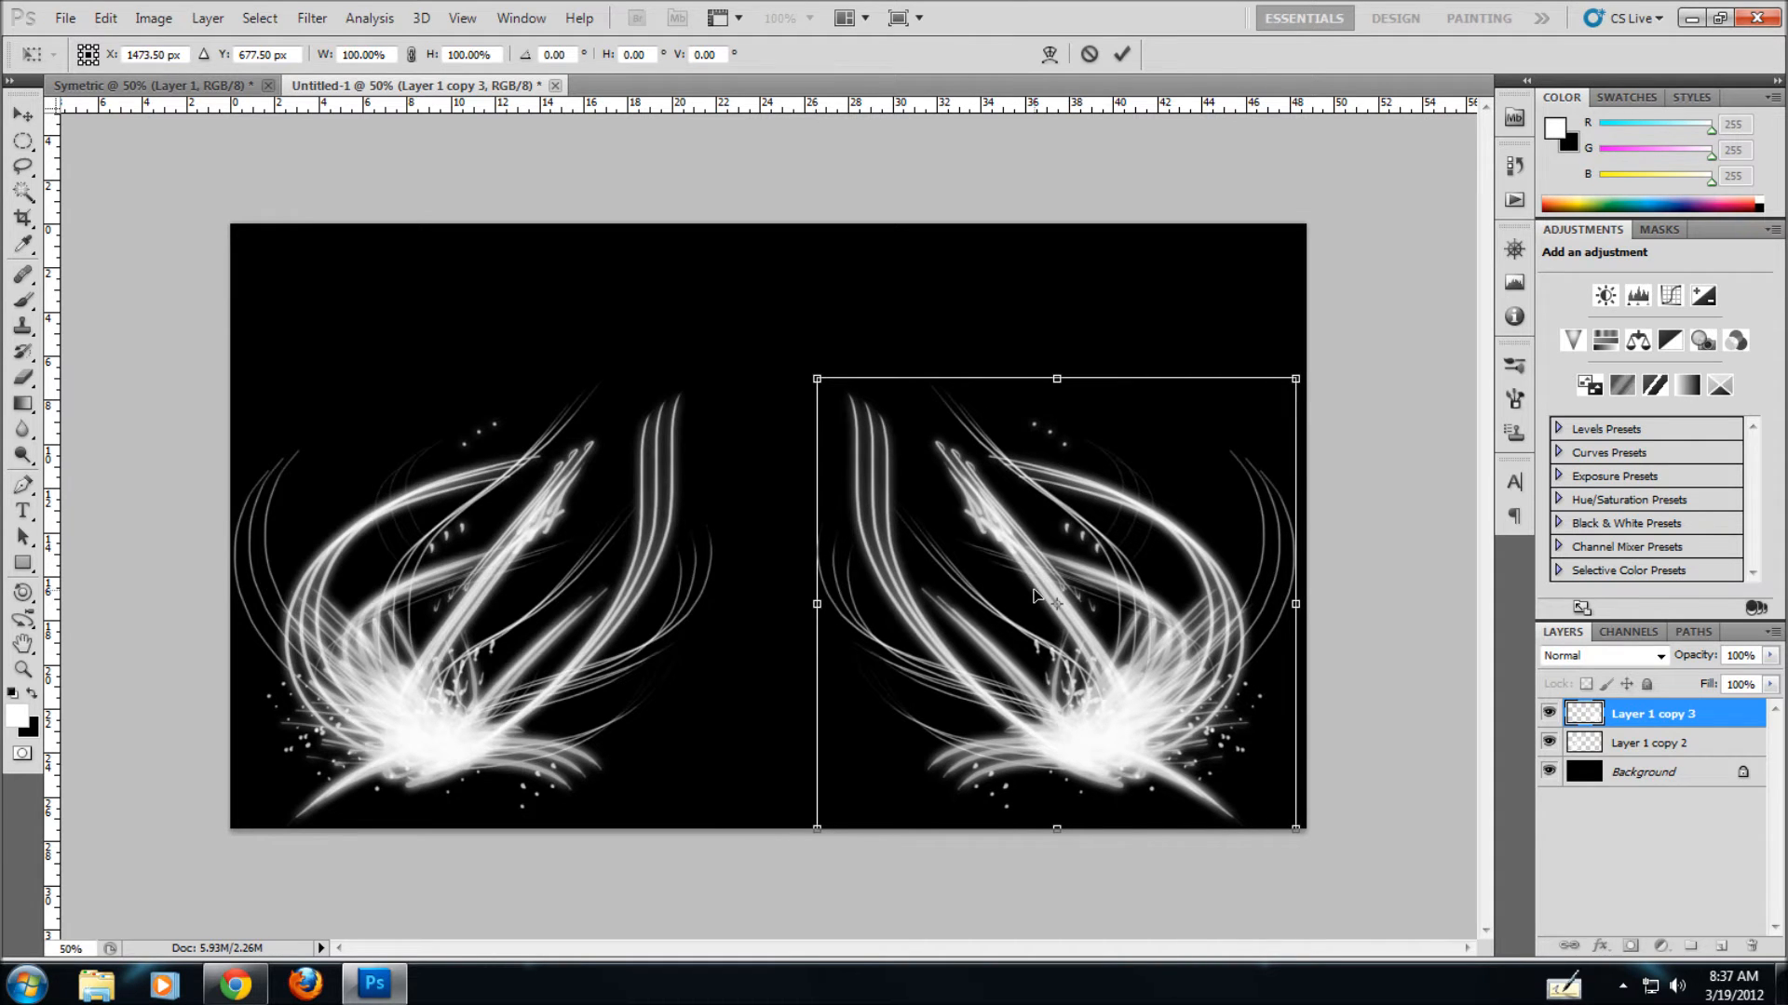
key(Right)
key(Right)
key(Right)
key(Right)
key(Right)
key(Left)
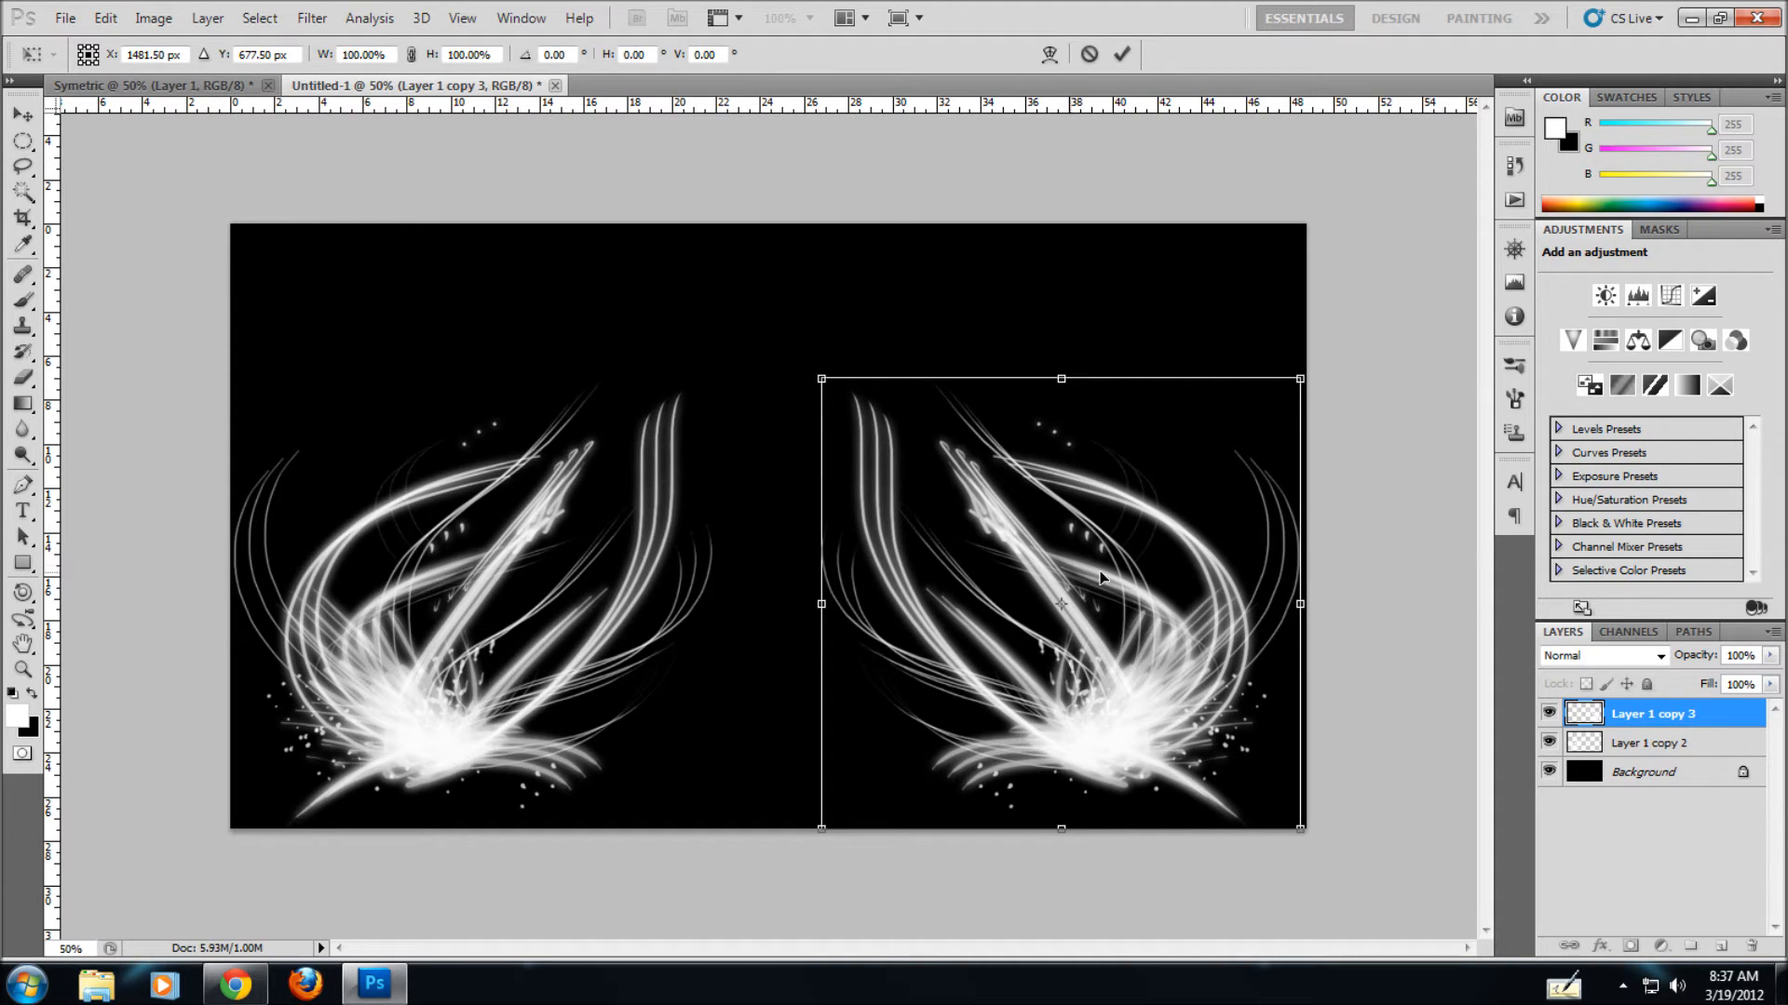
key(Return)
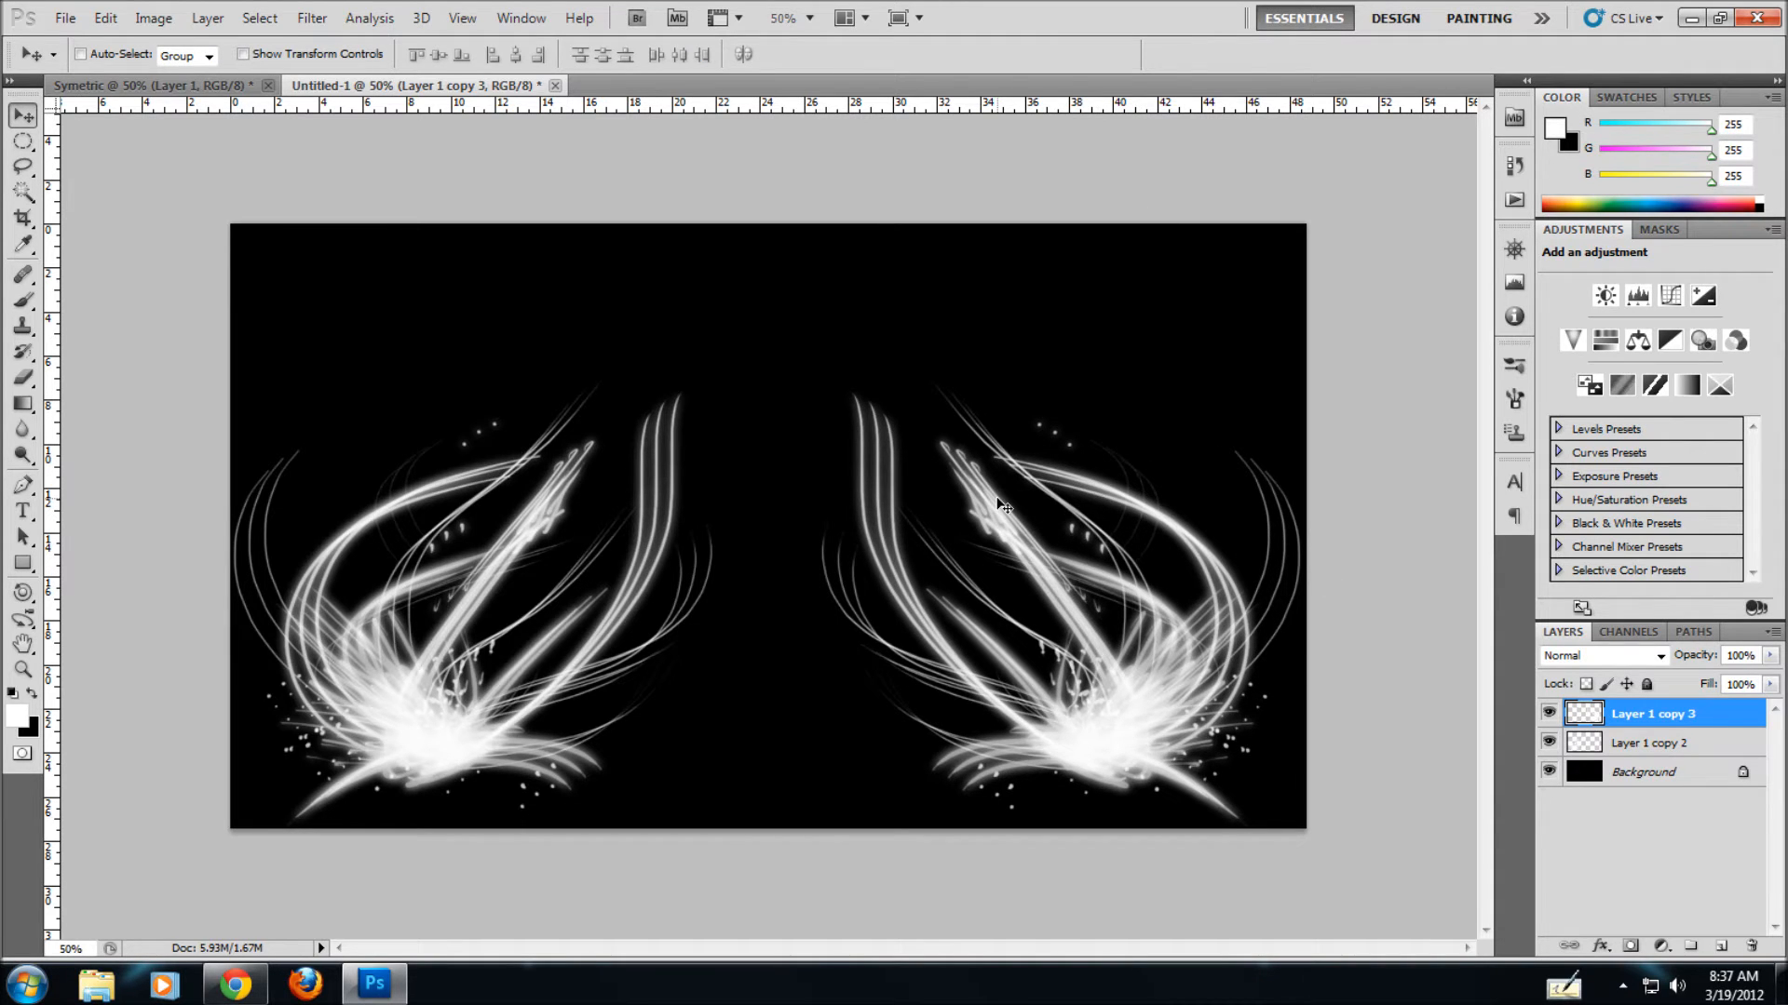
key(ctrl+e)
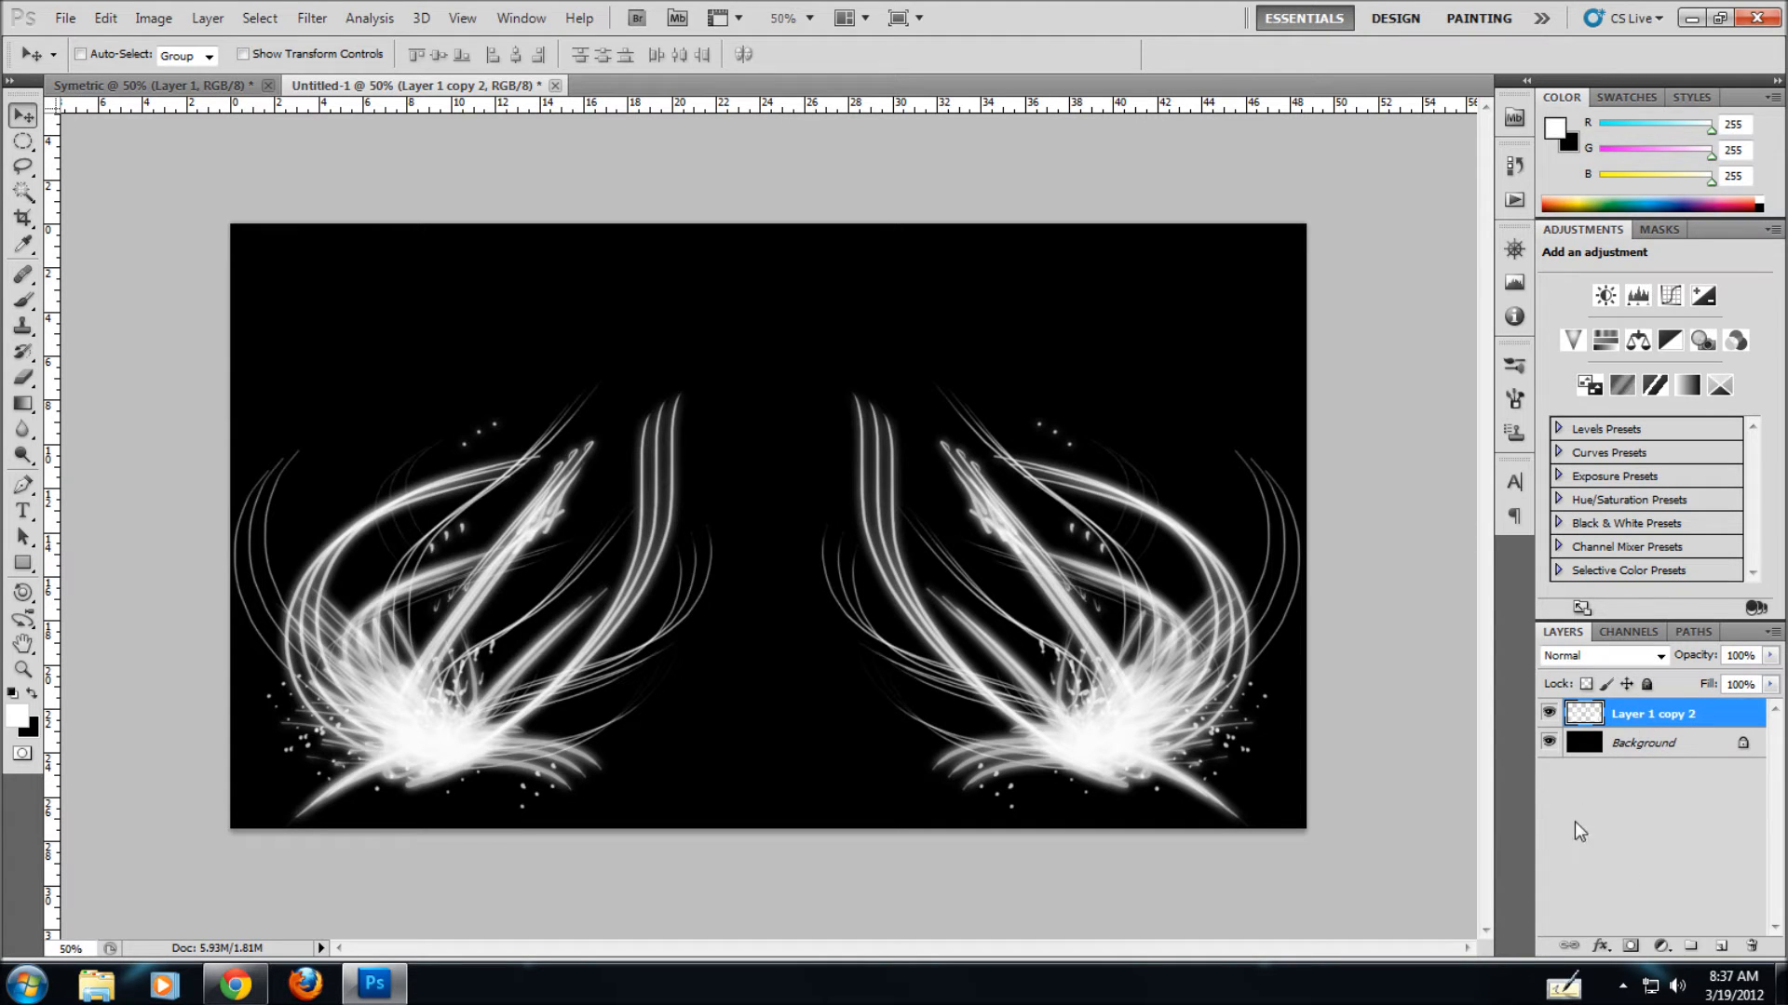
- Add a new layer above Layer 1 copy 2 and choose the soft 100 px brush from the Basic Brushes set, replacing the current brushes
click(1721, 947)
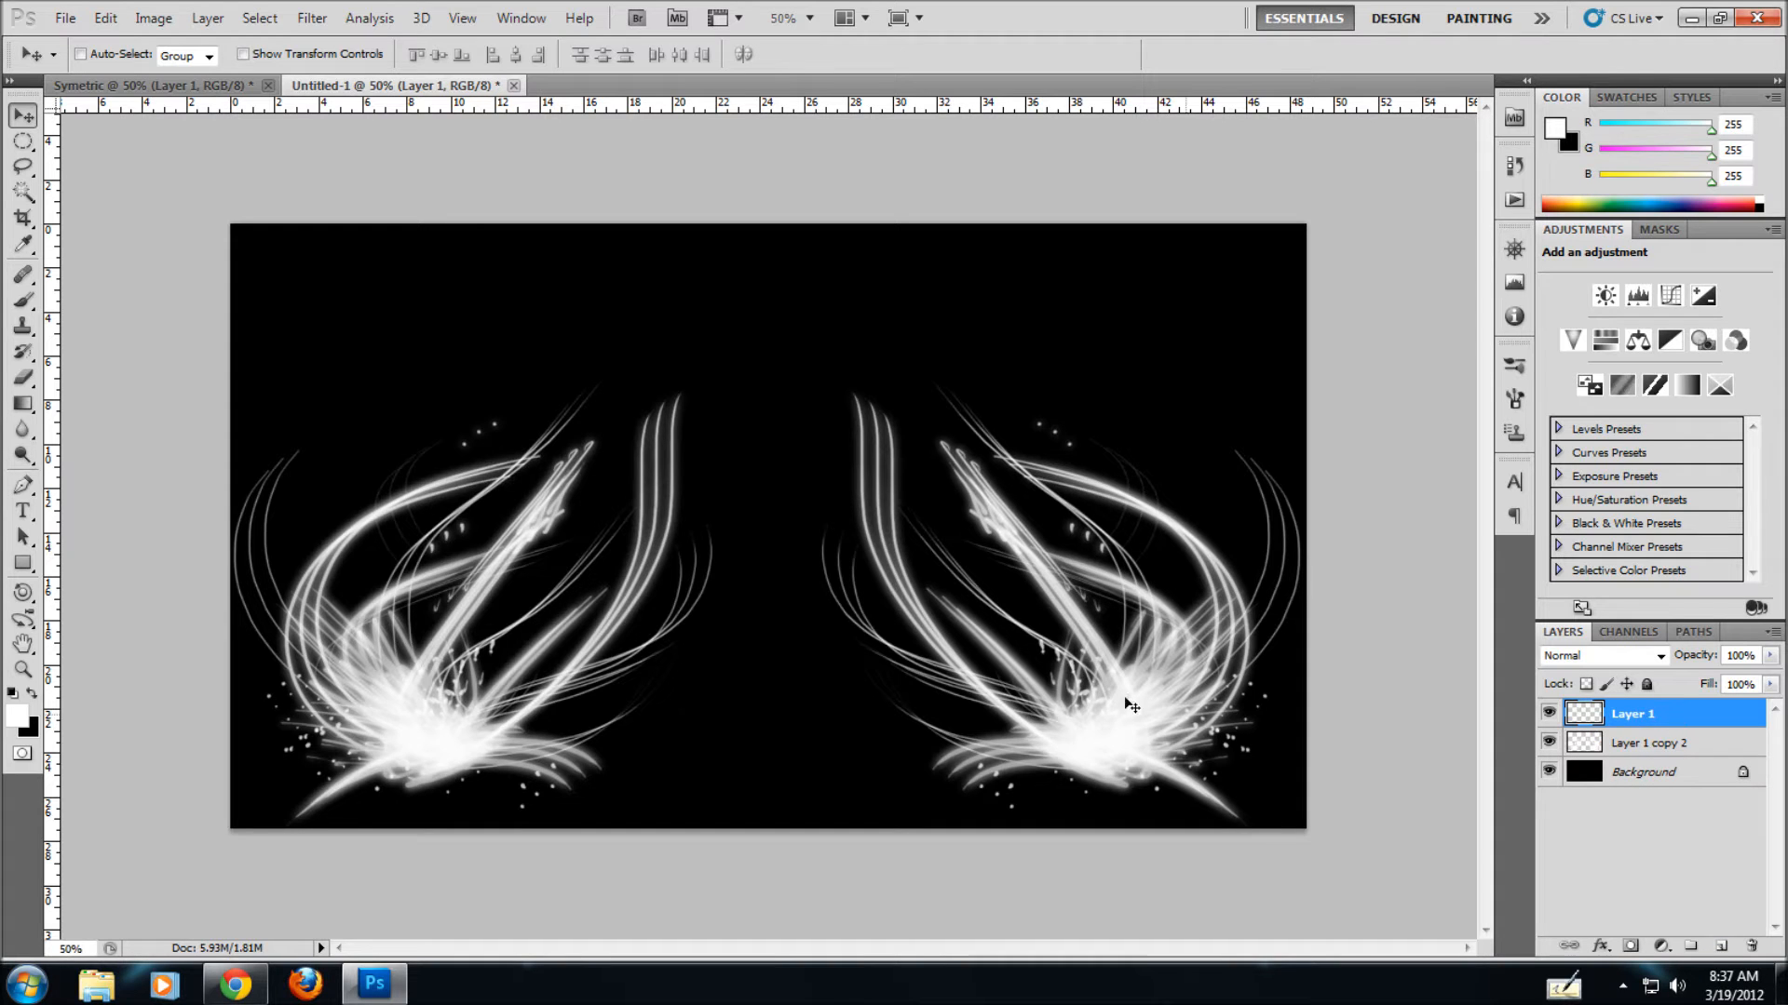
click(25, 299)
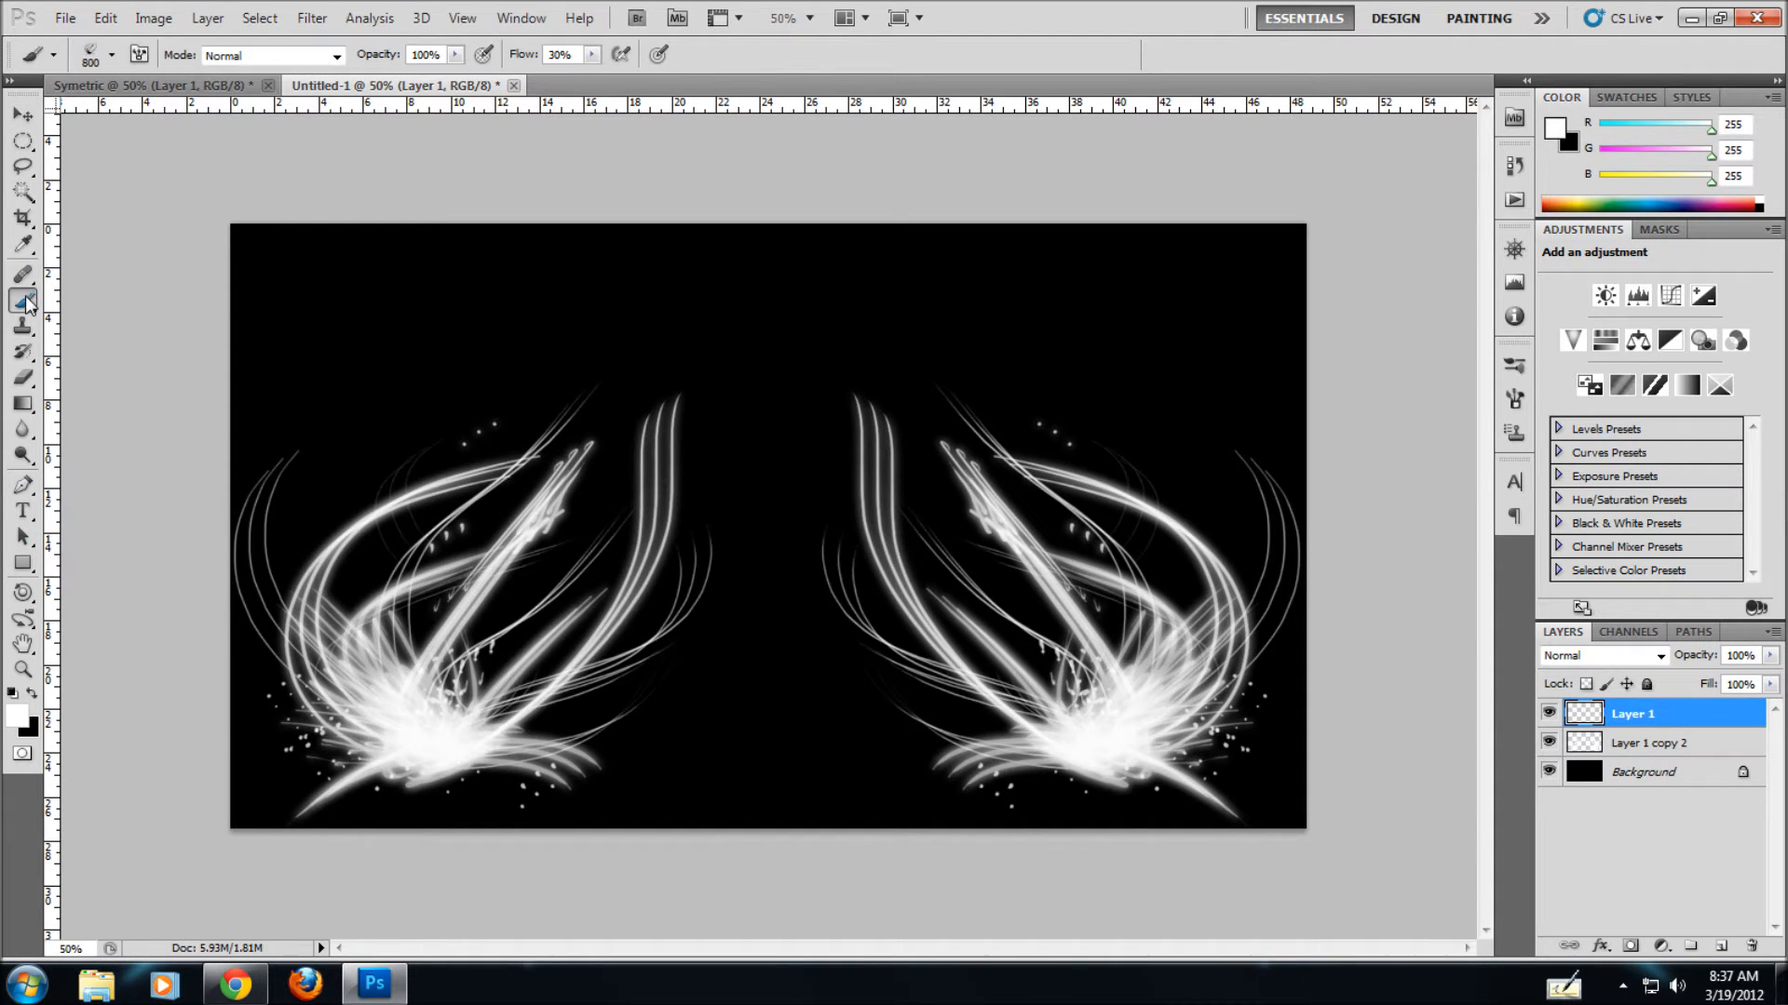
click(111, 56)
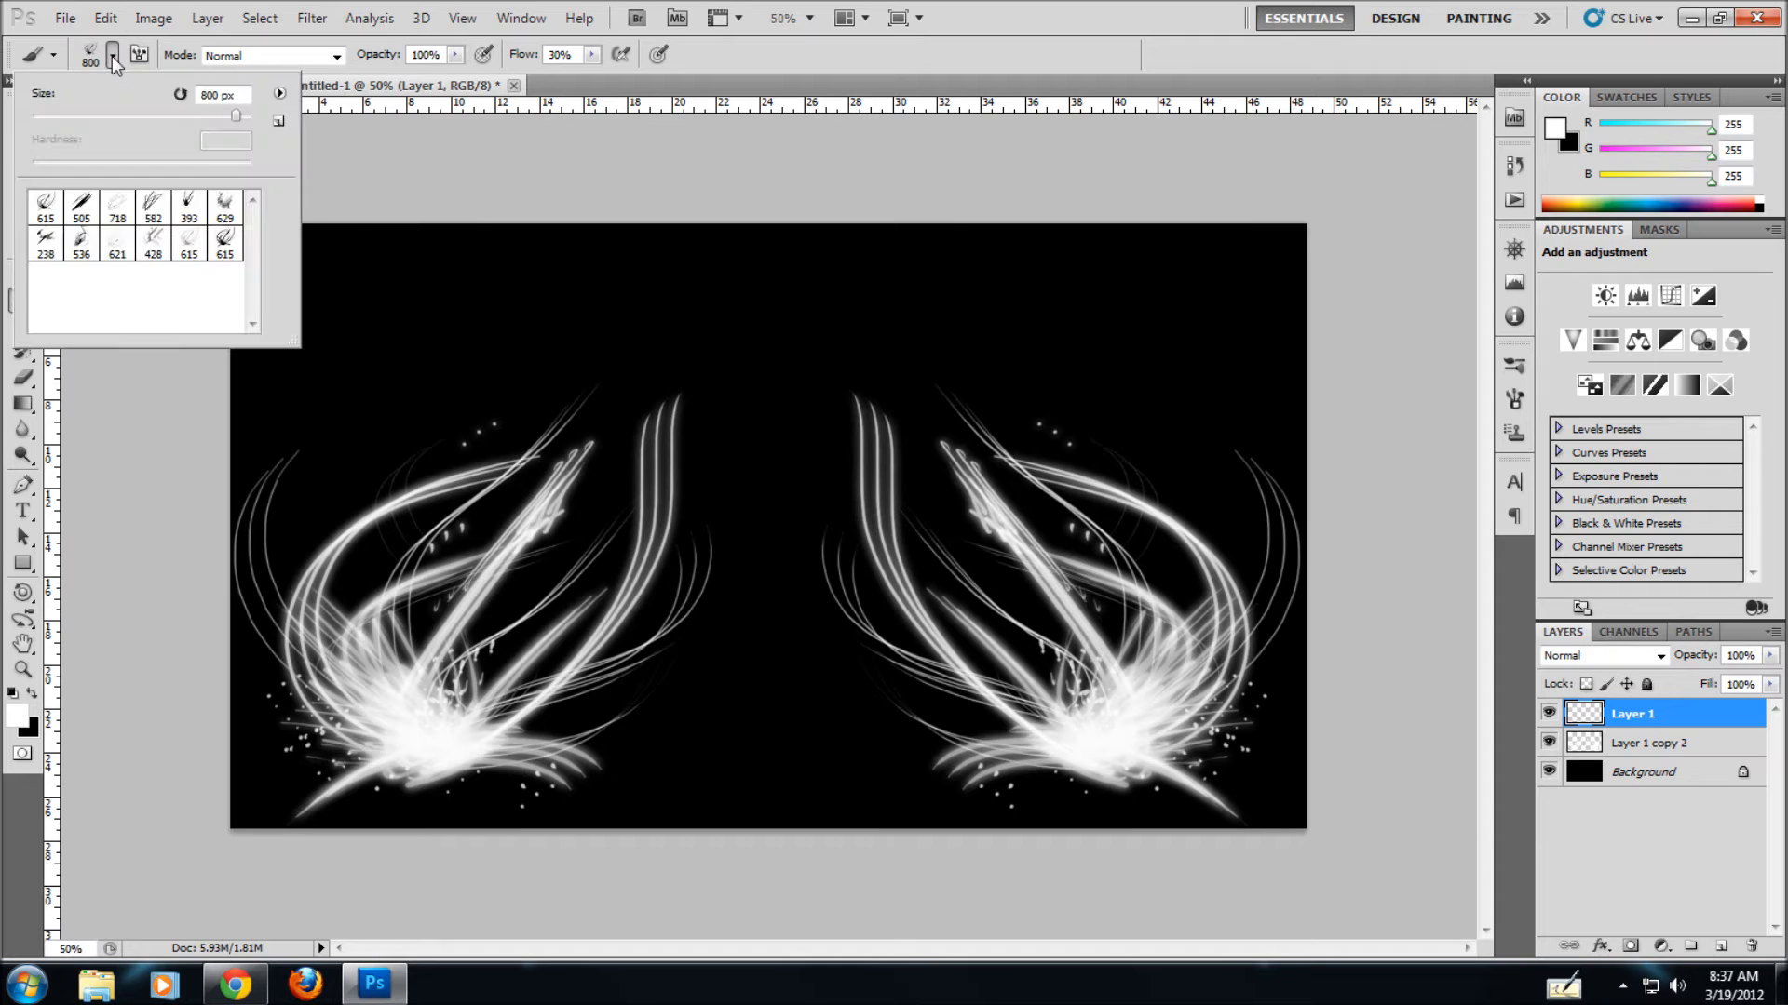
click(279, 94)
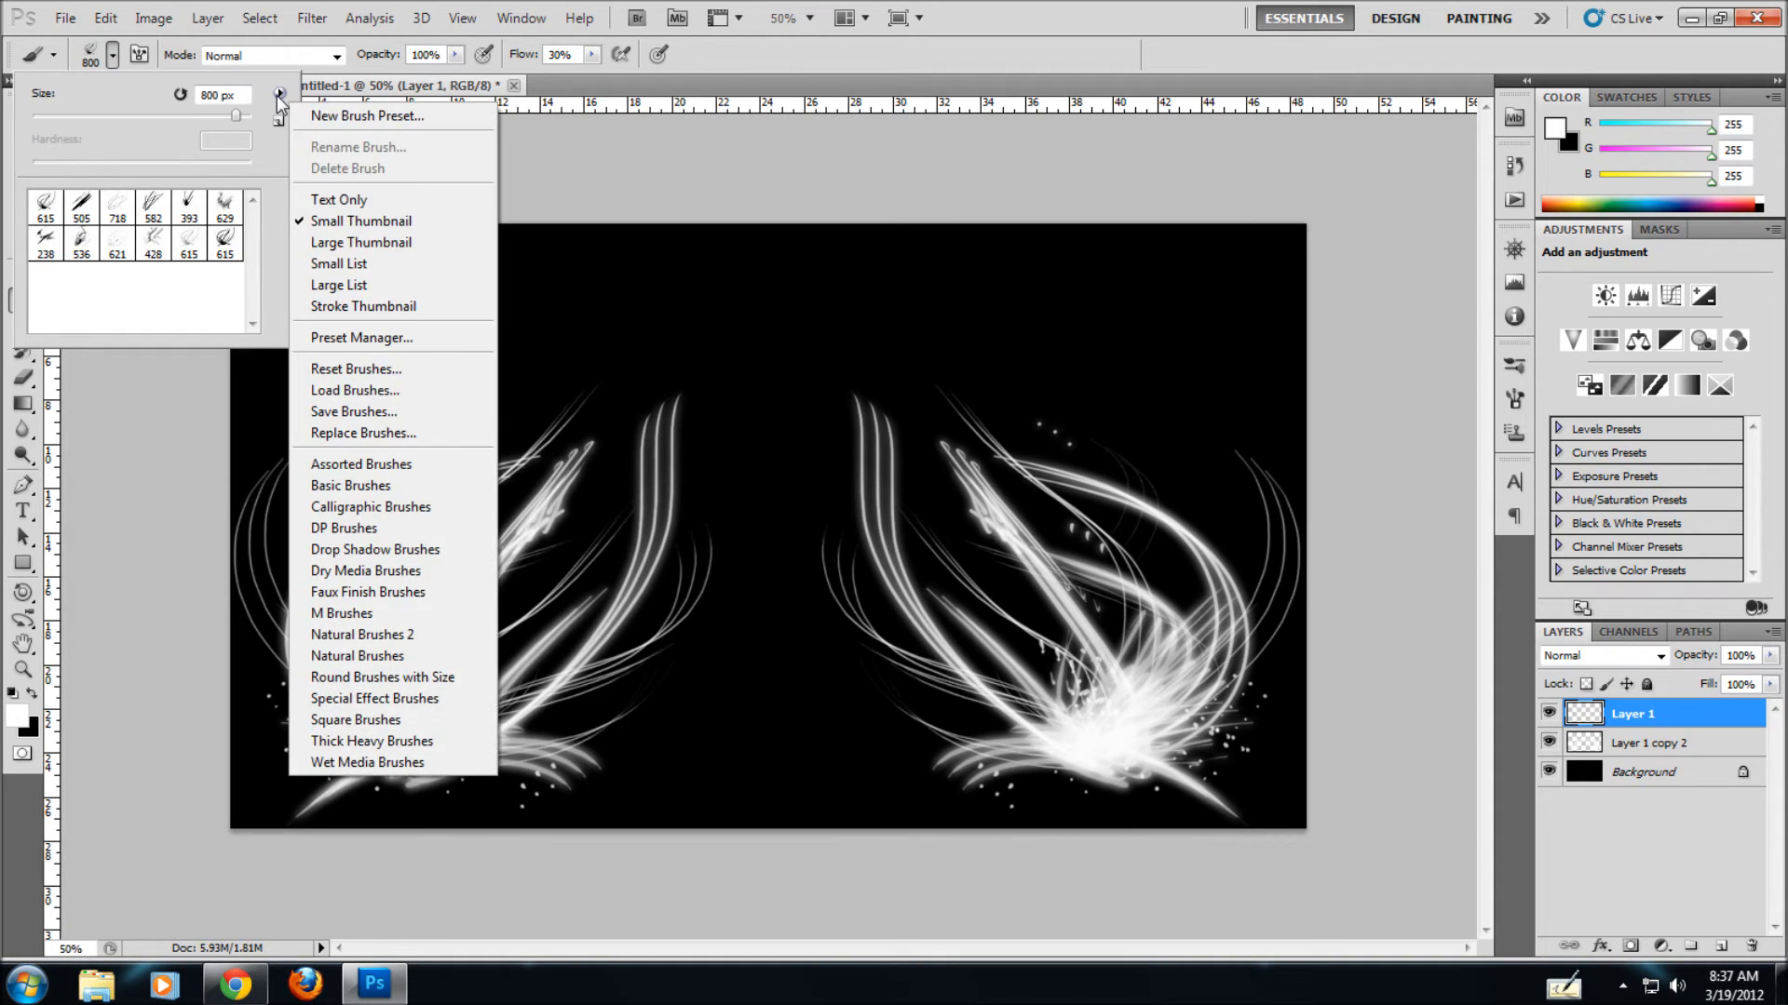
click(353, 489)
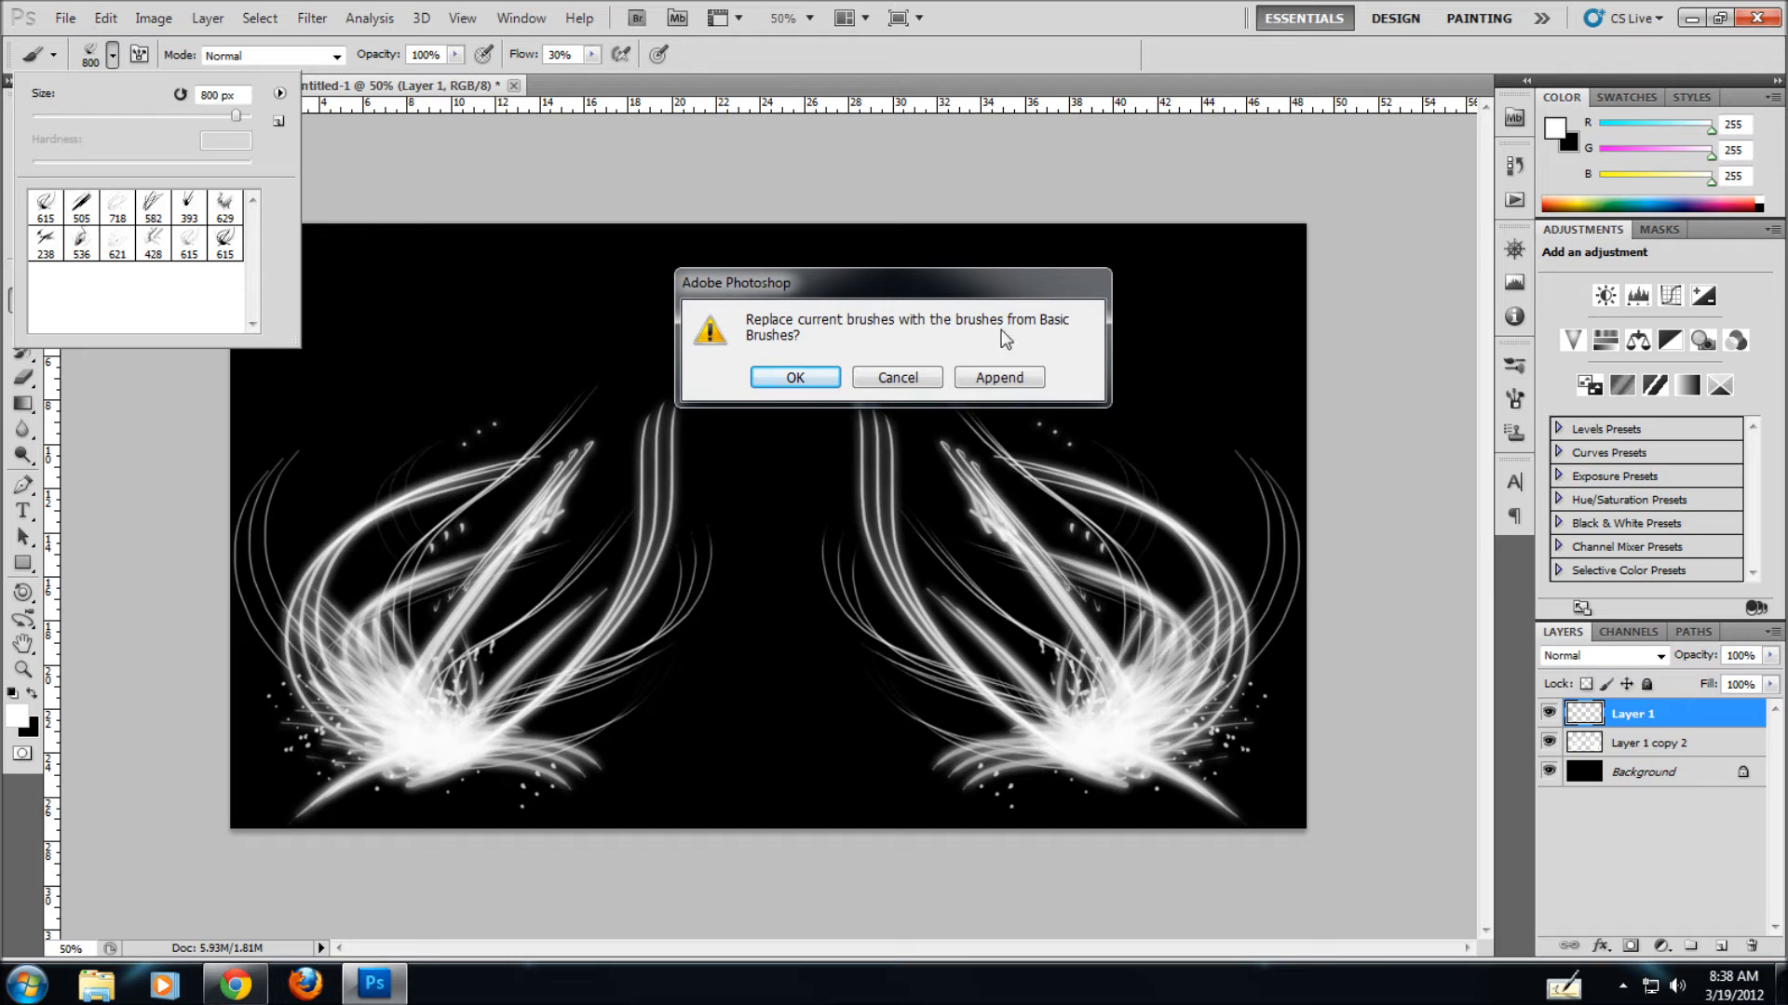
click(807, 384)
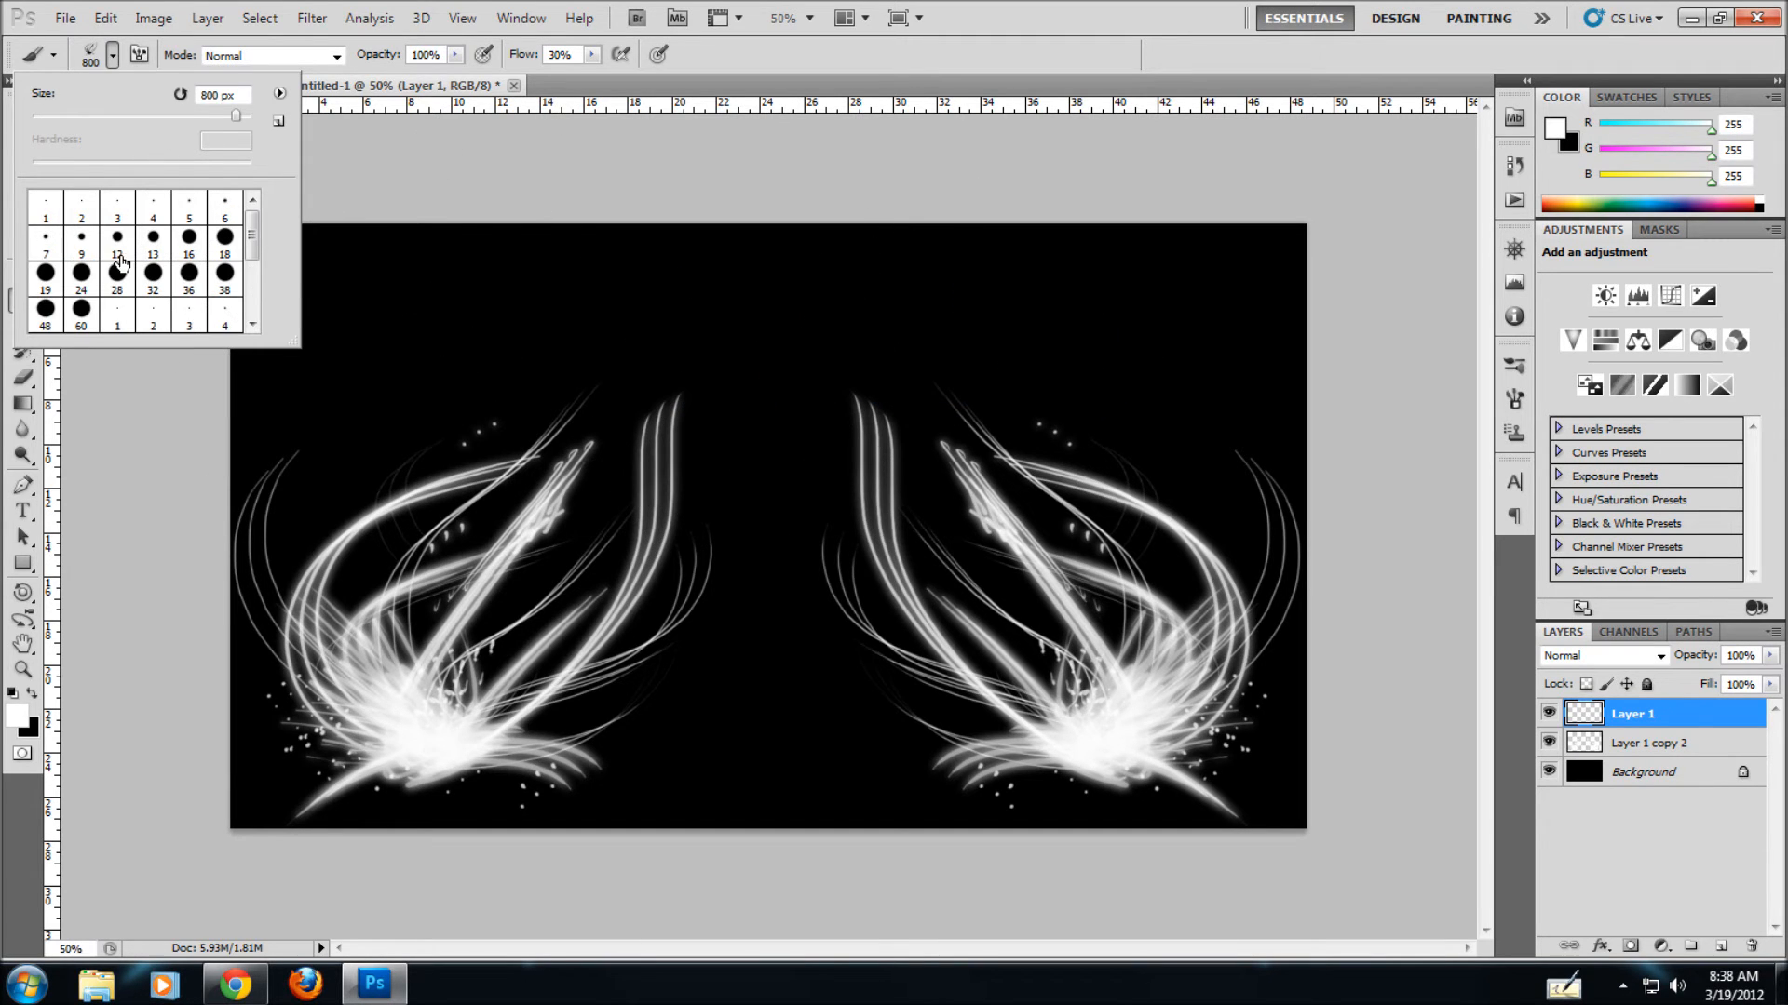
drag(255, 242, 250, 300)
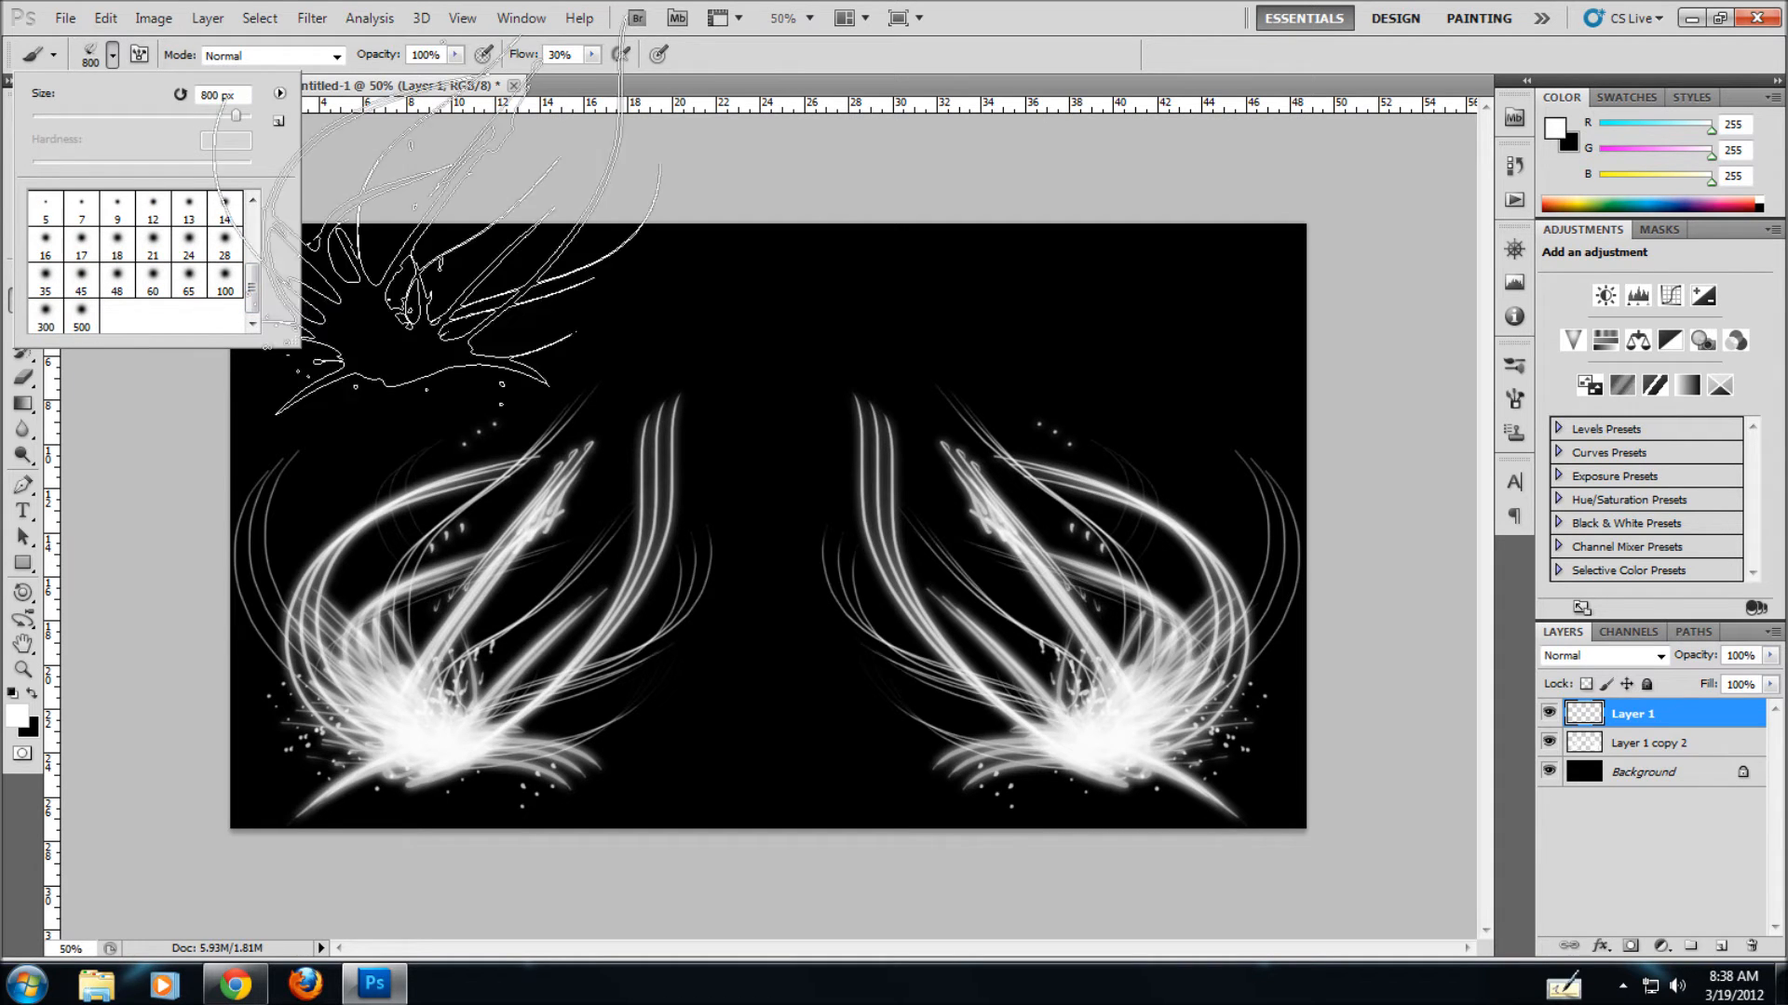
click(224, 281)
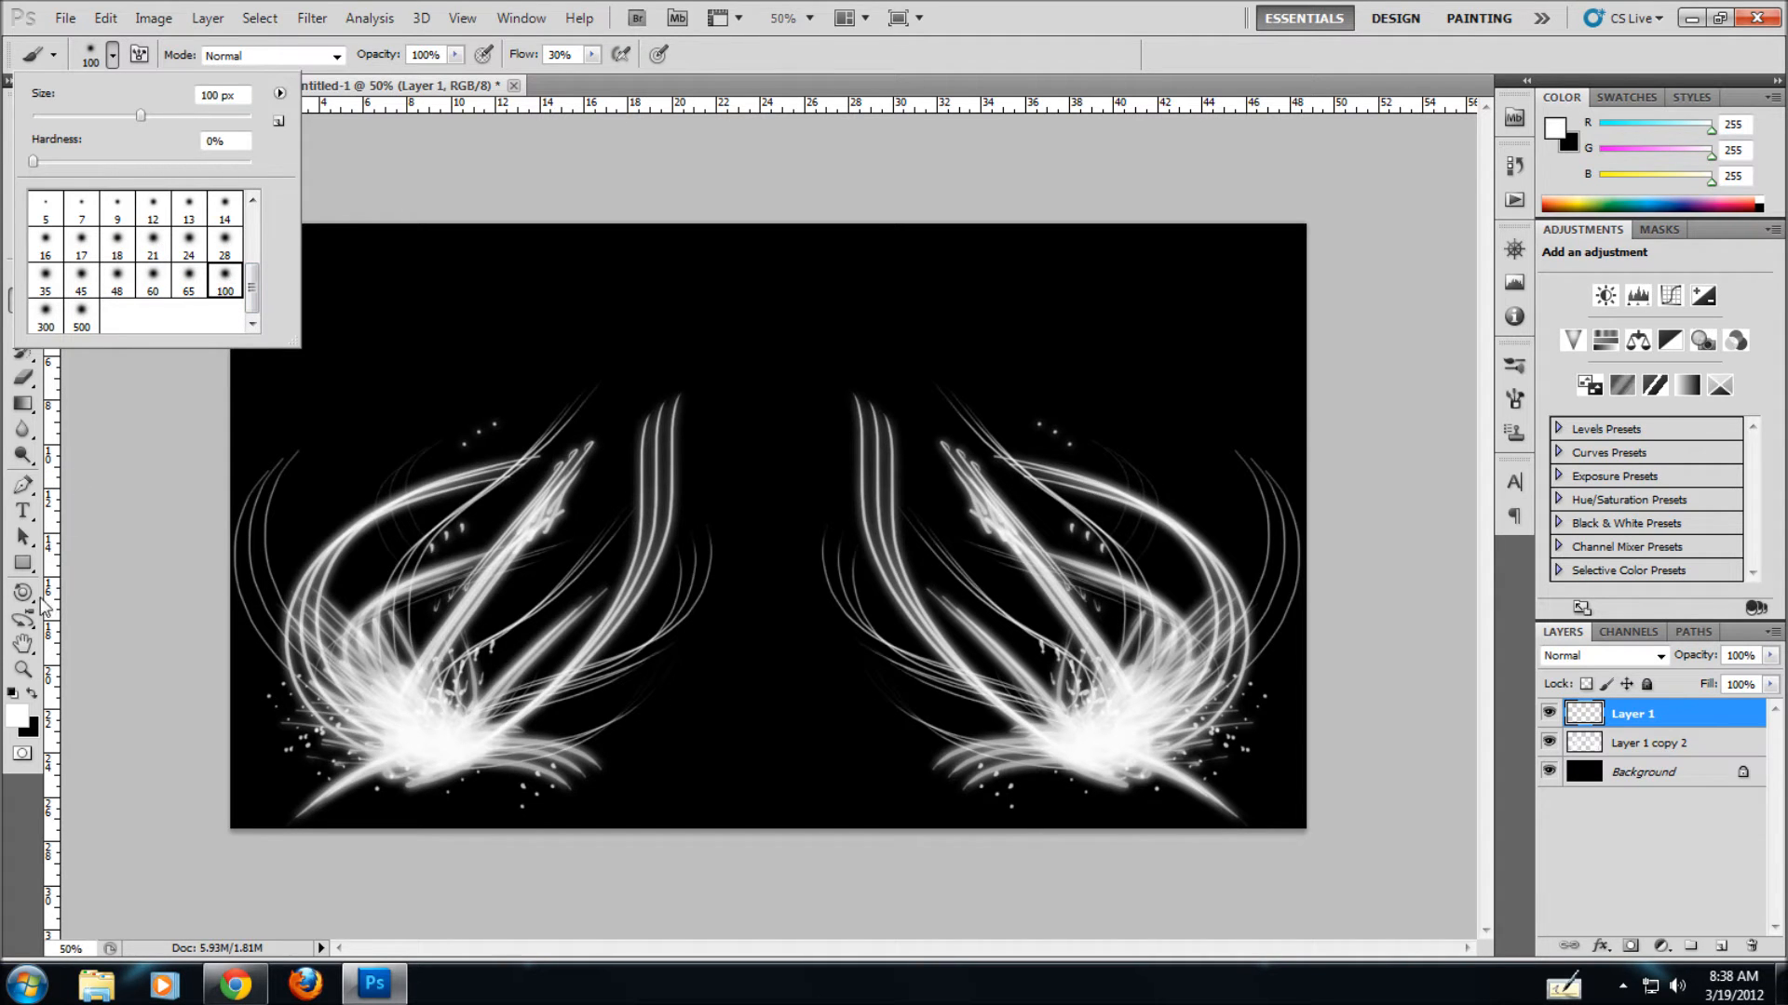
- Set the foreground color to bright turquoise, R 0, G 255, B 216 (00ffd8)
click(22, 725)
drag(1311, 599, 1288, 557)
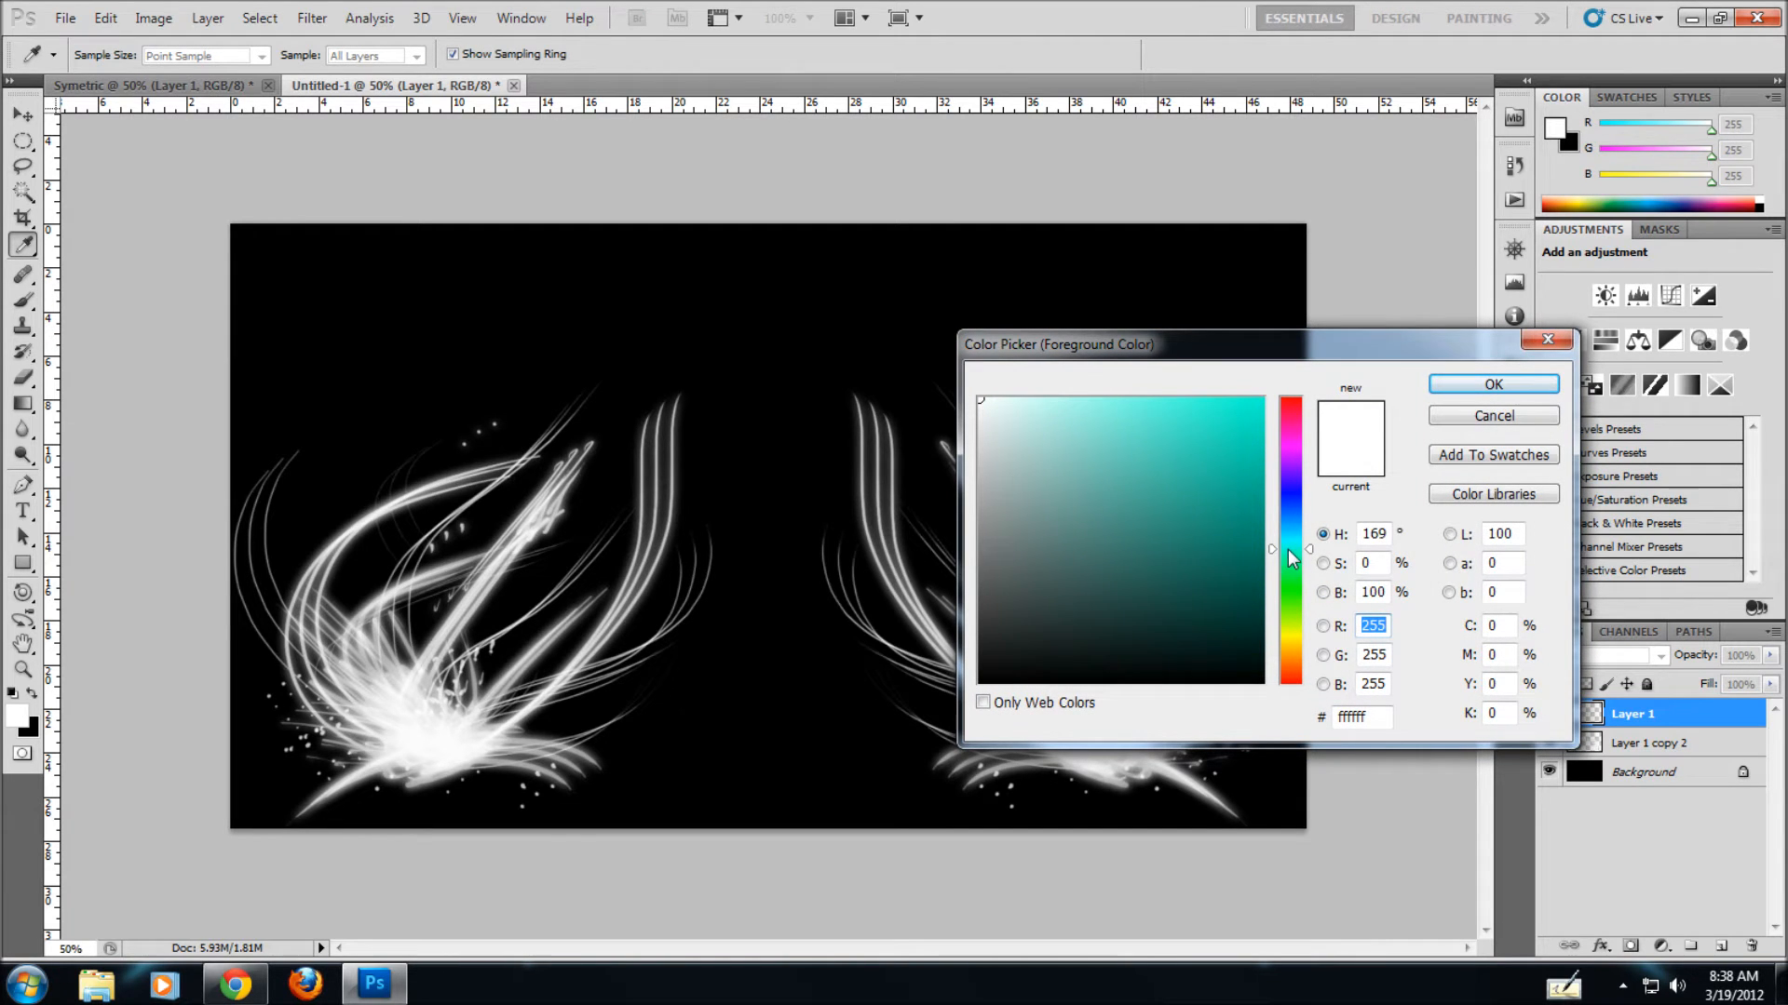
drag(1199, 513, 1369, 299)
click(1271, 547)
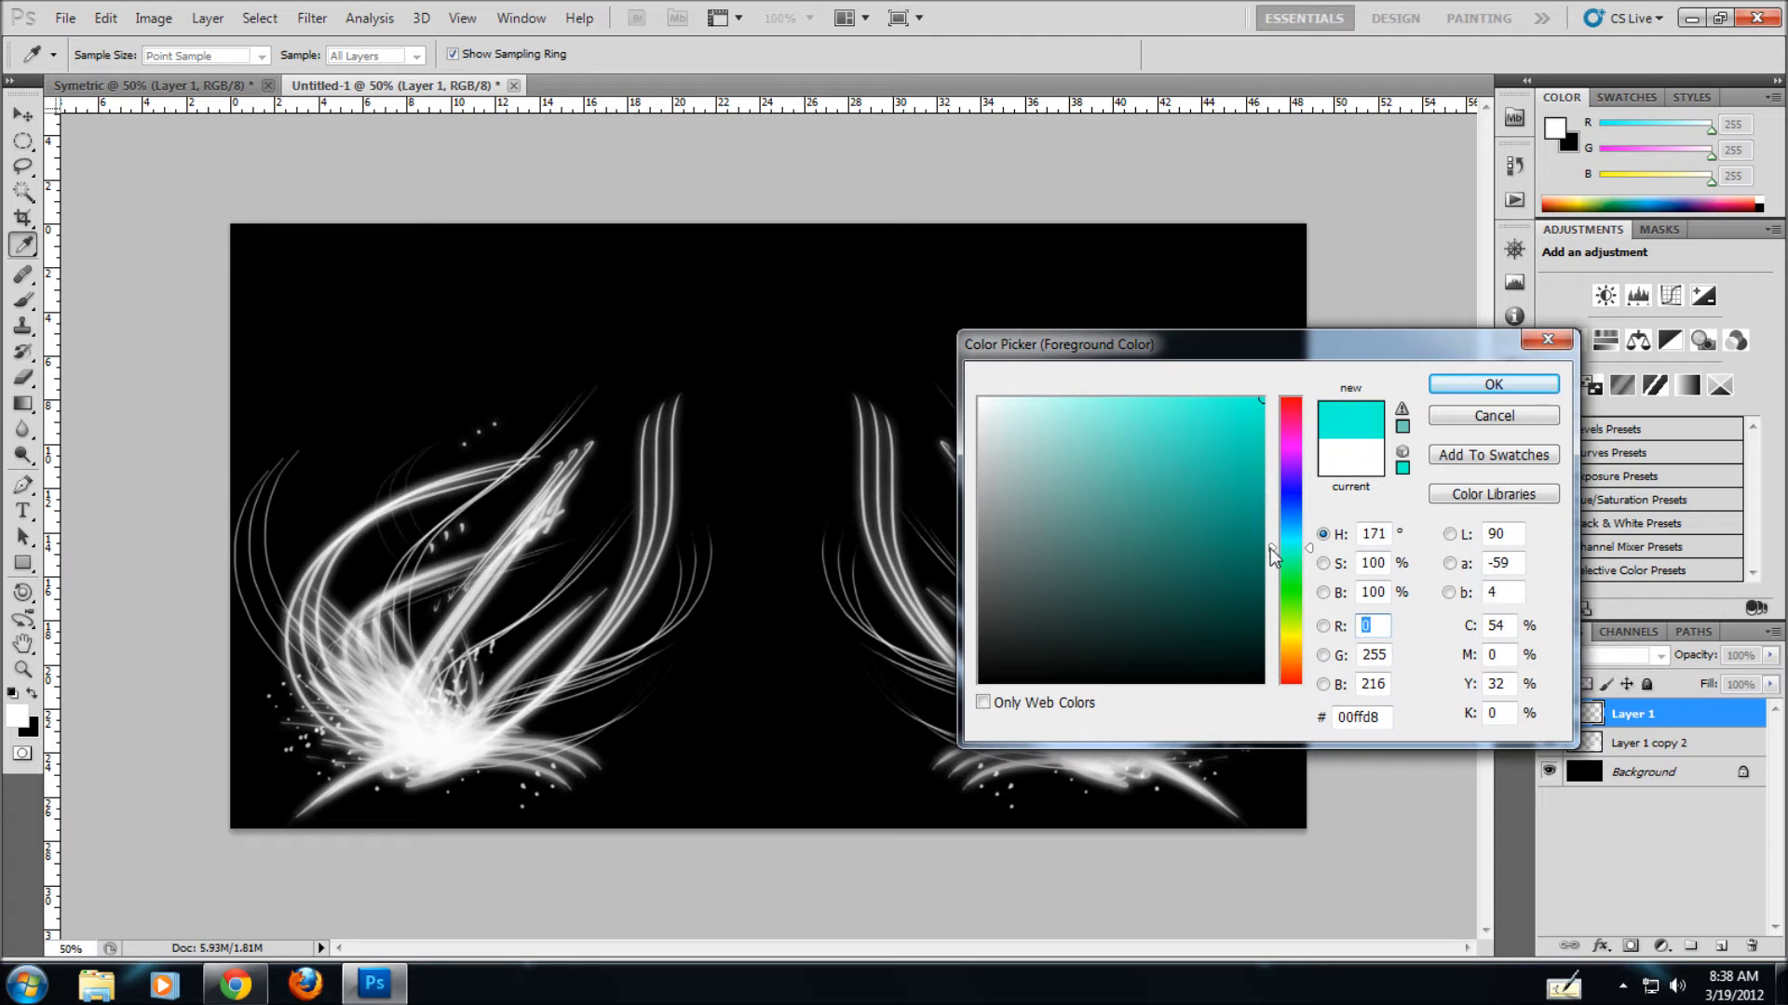
click(1495, 385)
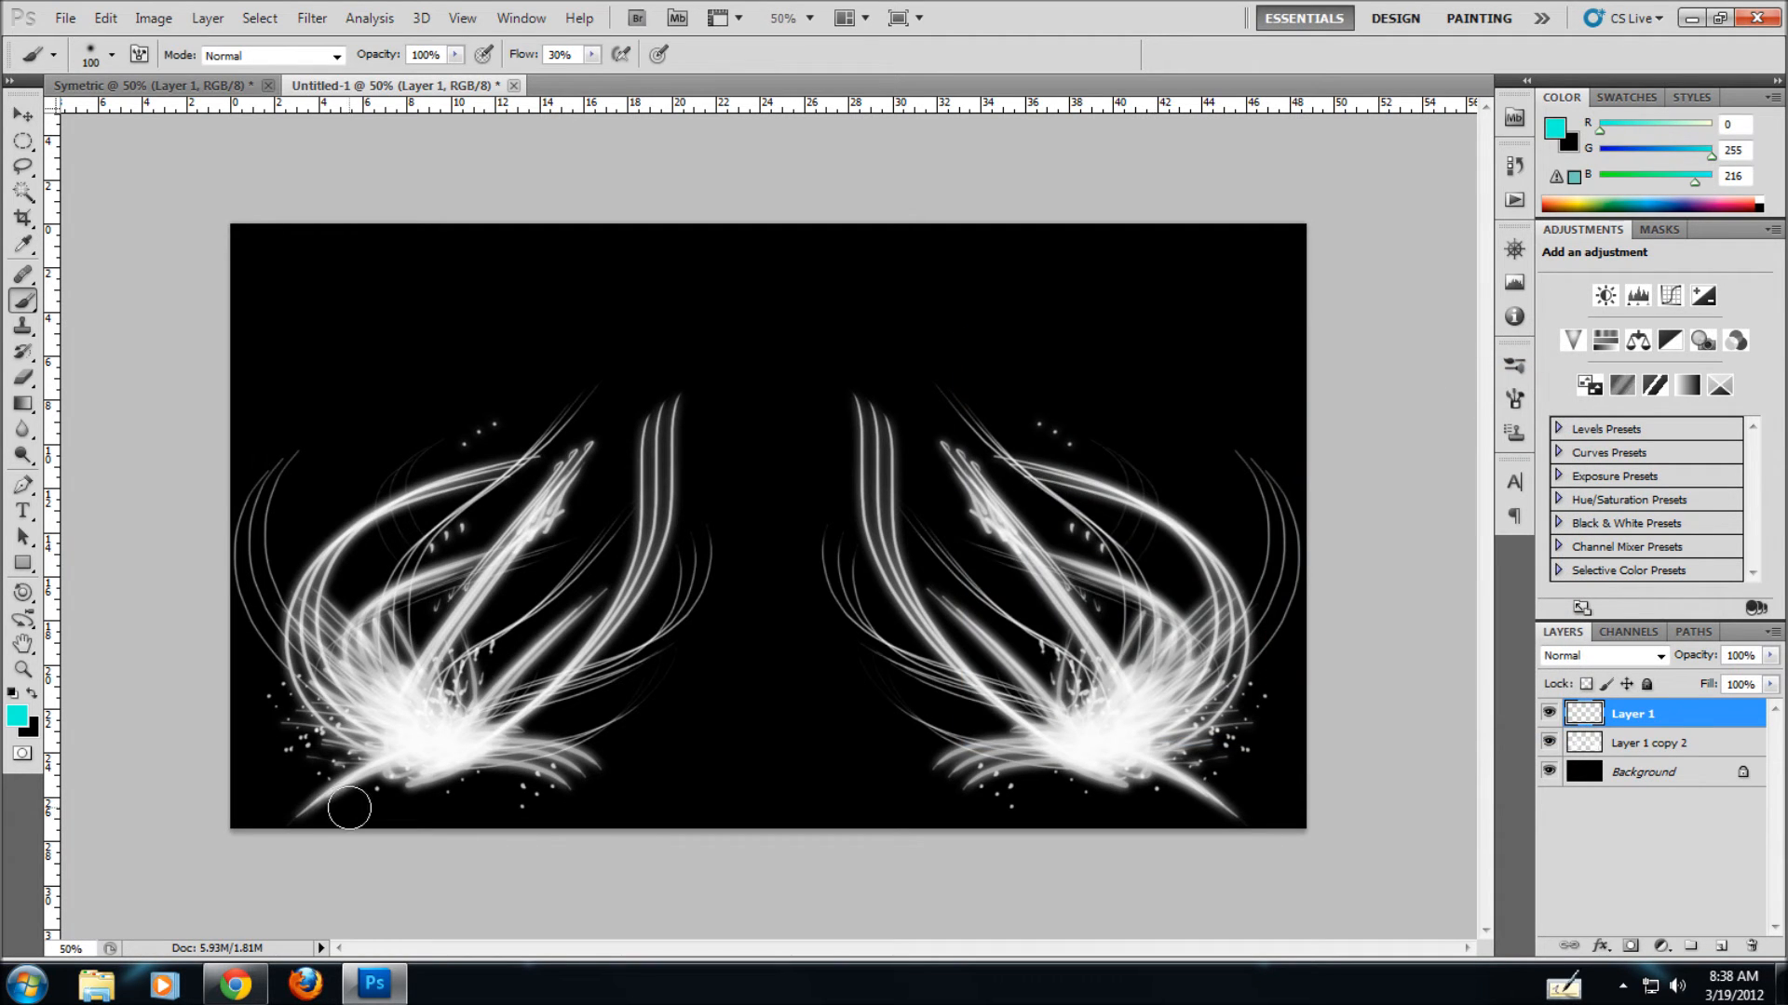
- Paint turquoise over the lower strokes at the base of the left shape, extending up along its inner thin curve
mouse_move(294, 814)
mouse_down()
mouse_move(419, 758)
mouse_move(598, 759)
mouse_up()
mouse_move(367, 801)
mouse_down()
mouse_move(527, 769)
mouse_move(608, 785)
mouse_up()
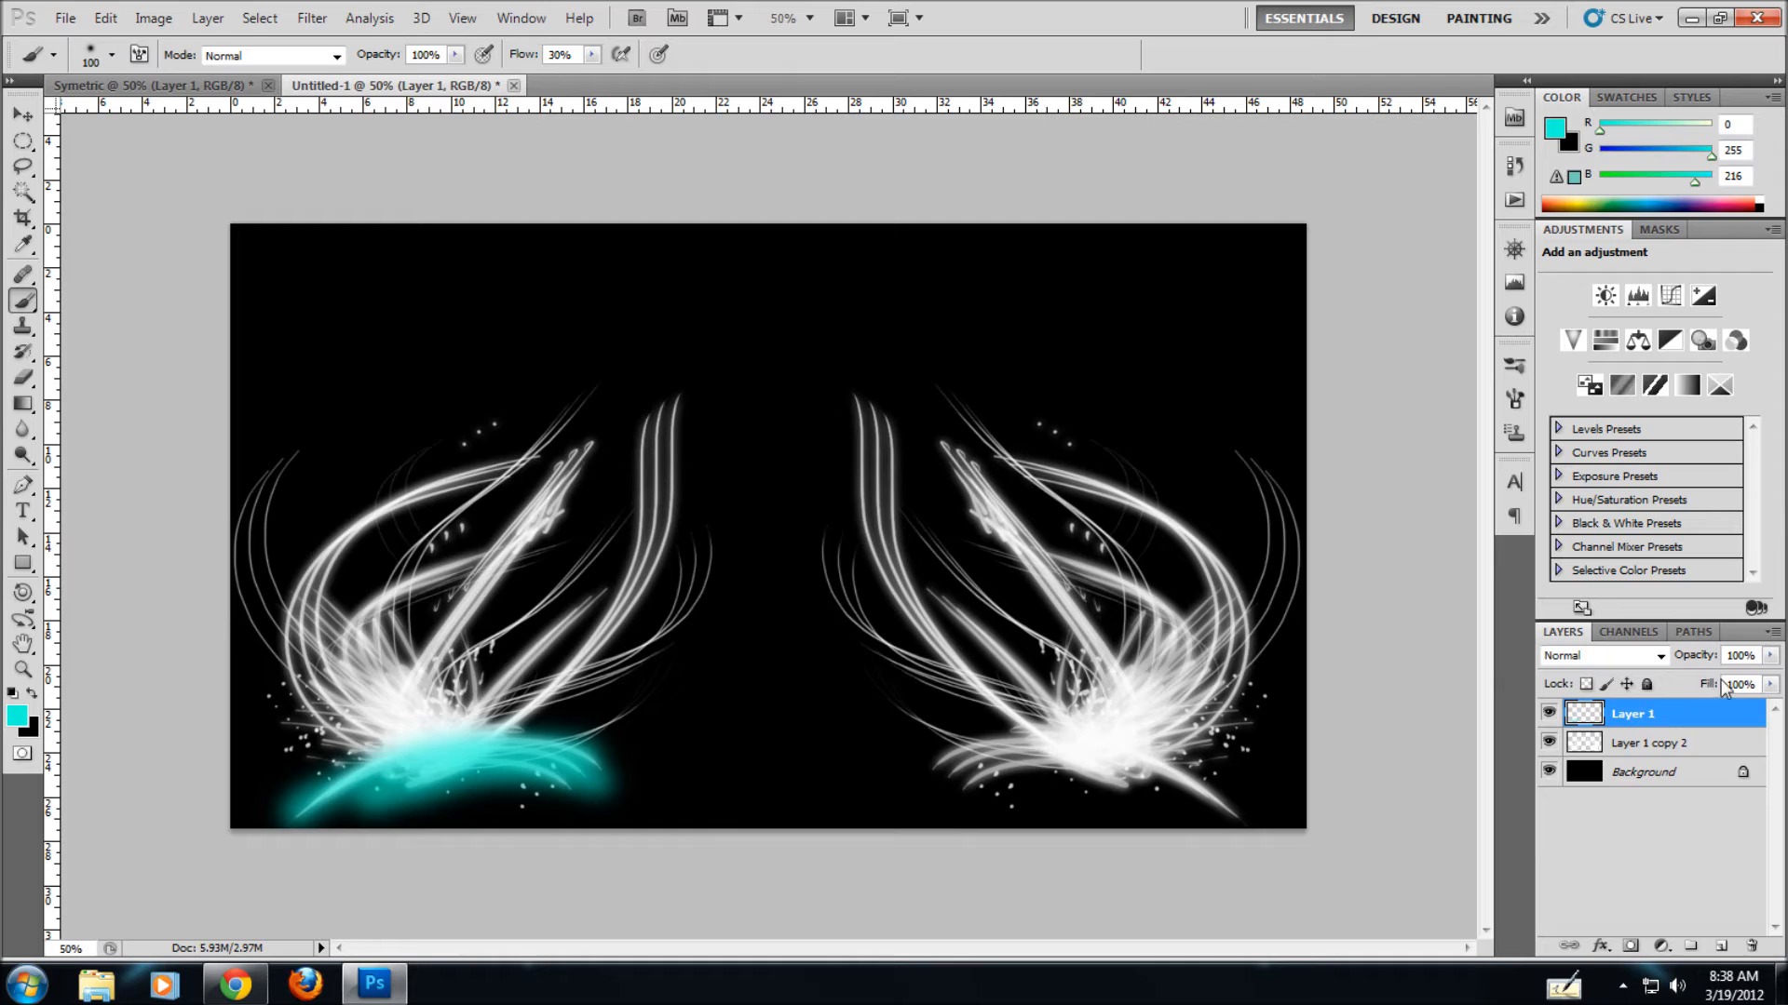
mouse_move(315, 815)
mouse_down()
mouse_move(366, 783)
mouse_move(589, 764)
mouse_up()
mouse_move(280, 731)
mouse_down()
mouse_move(317, 748)
mouse_move(510, 753)
mouse_up()
mouse_move(277, 757)
mouse_down()
mouse_move(581, 746)
mouse_move(670, 681)
mouse_move(556, 773)
mouse_move(476, 776)
mouse_move(583, 756)
mouse_move(278, 794)
mouse_move(383, 798)
mouse_move(253, 734)
mouse_move(301, 737)
mouse_up()
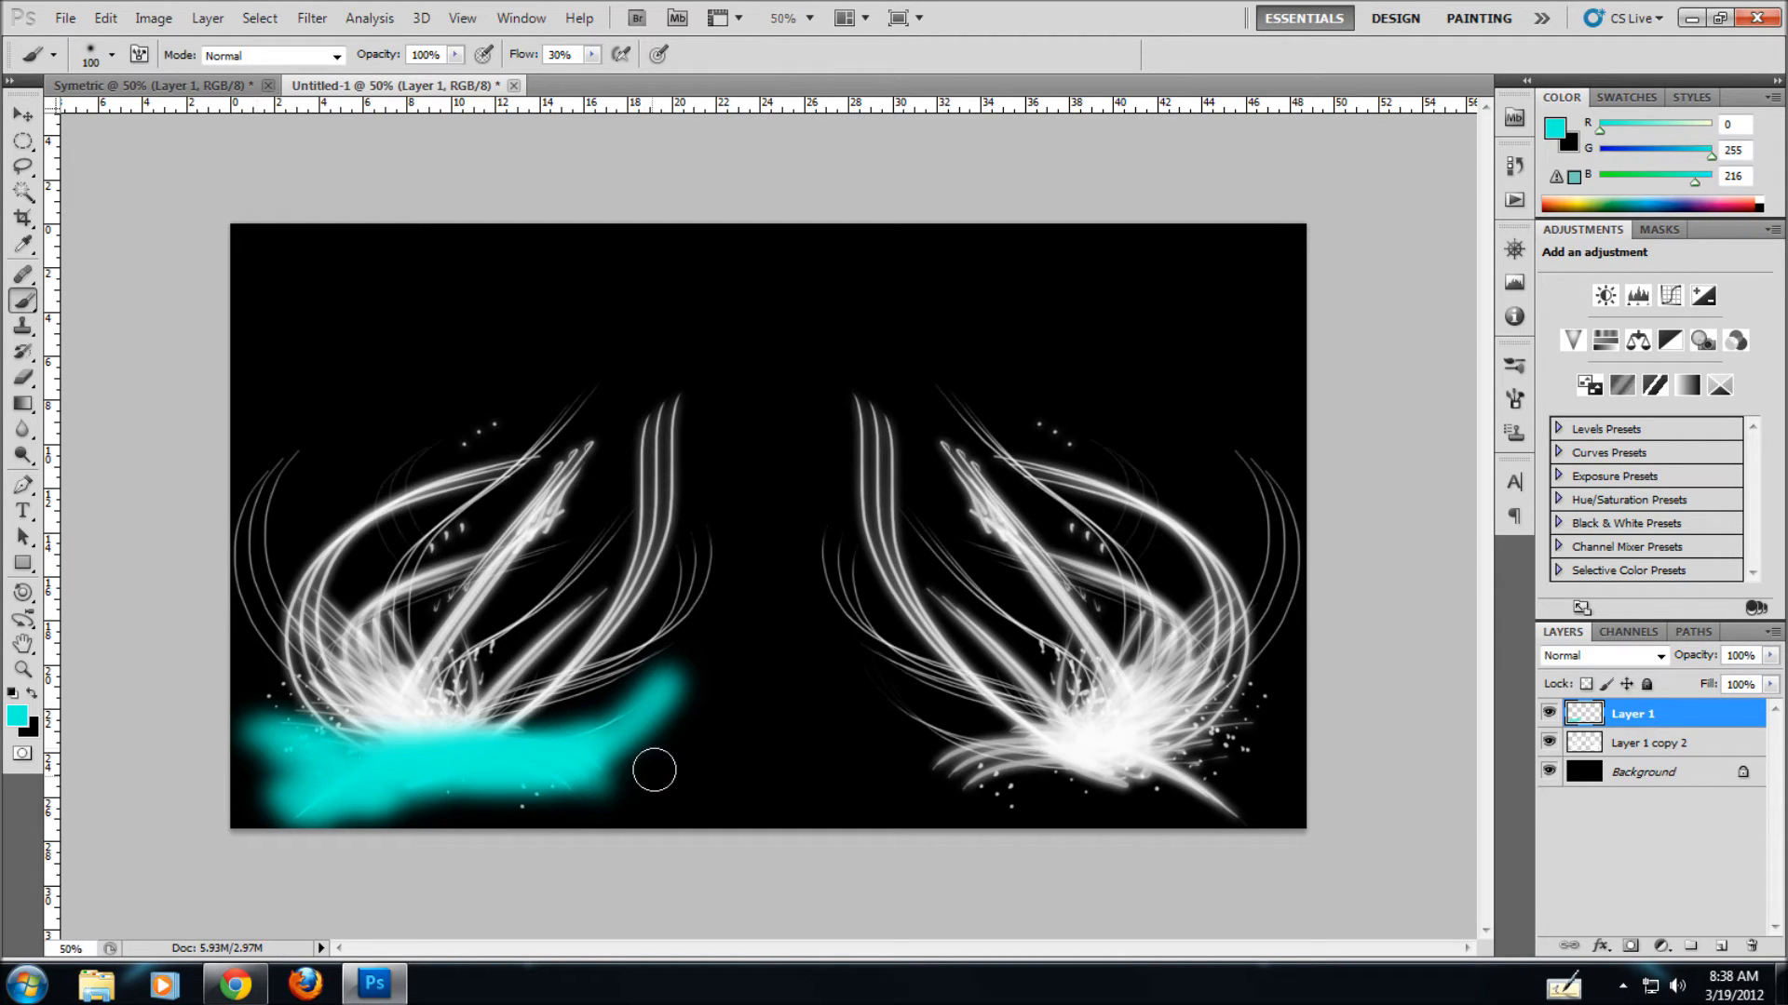
mouse_move(667, 693)
mouse_down()
mouse_move(681, 678)
mouse_move(519, 769)
mouse_up()
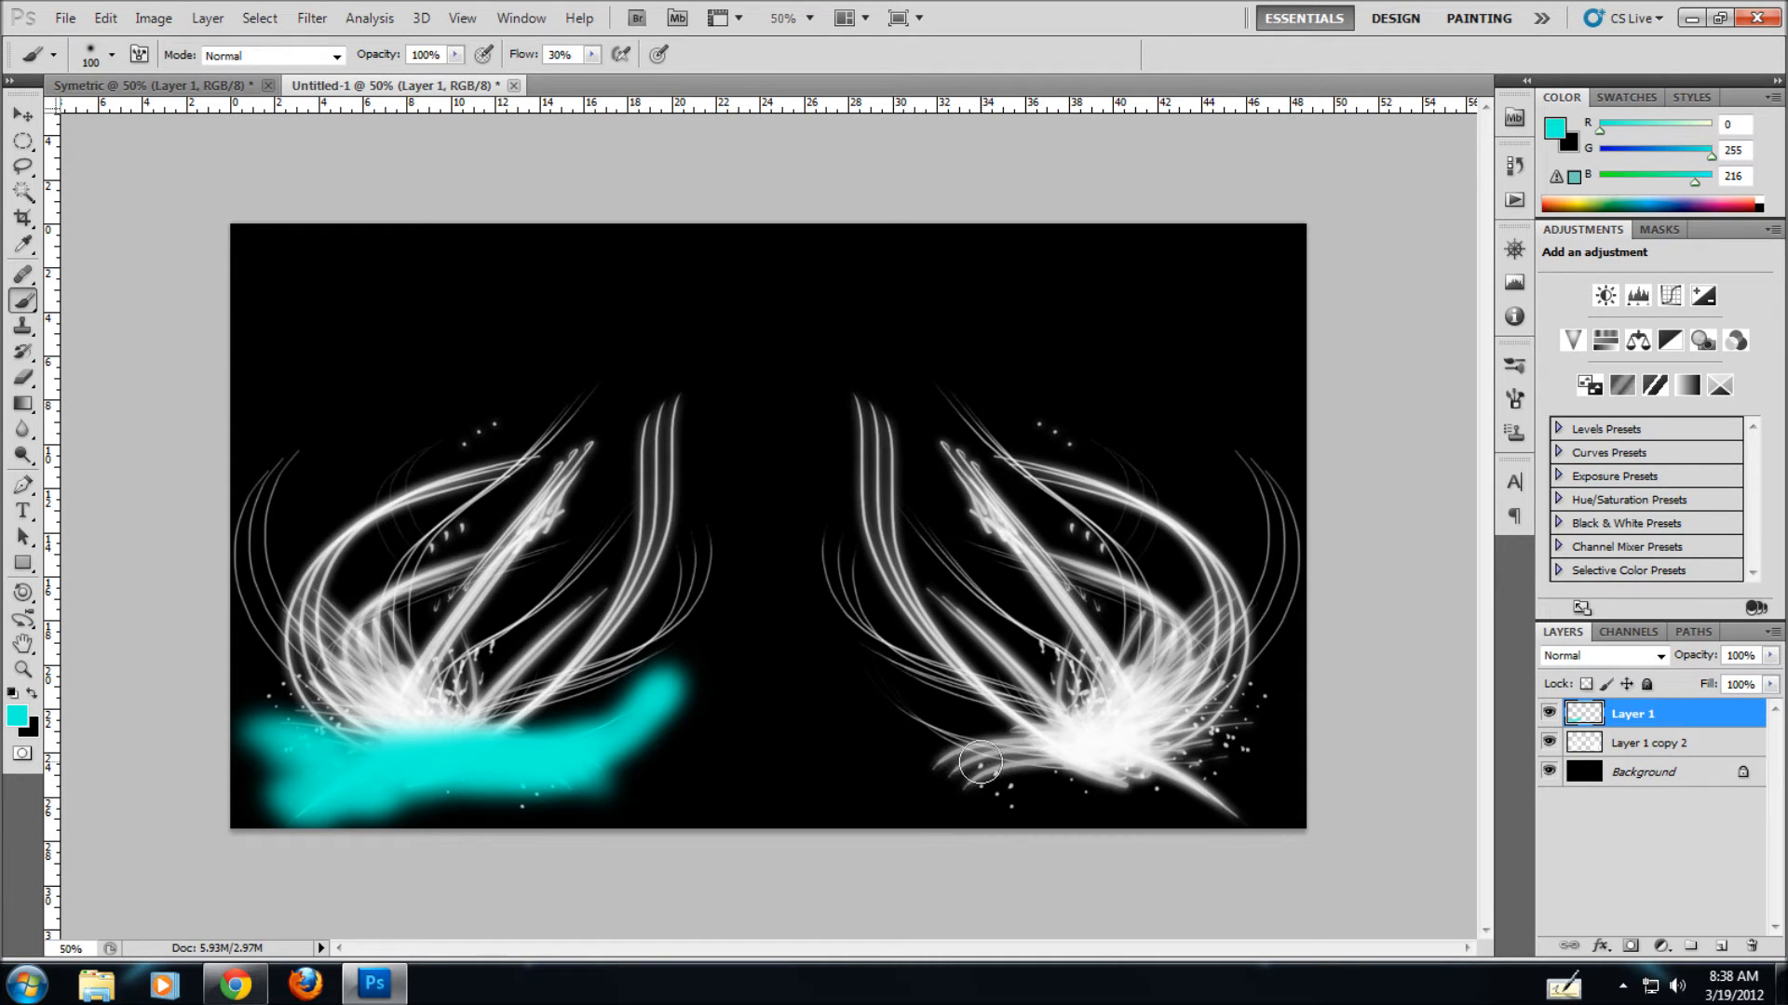
- Paint matching turquoise over the base and inner thin curve of the mirrored right shape
mouse_move(941, 768)
mouse_down()
mouse_move(1051, 746)
mouse_move(1143, 758)
mouse_move(1238, 807)
mouse_move(946, 782)
mouse_move(975, 763)
mouse_move(1150, 763)
mouse_move(1231, 793)
mouse_move(951, 746)
mouse_move(1012, 779)
mouse_move(1186, 793)
mouse_move(966, 731)
mouse_up()
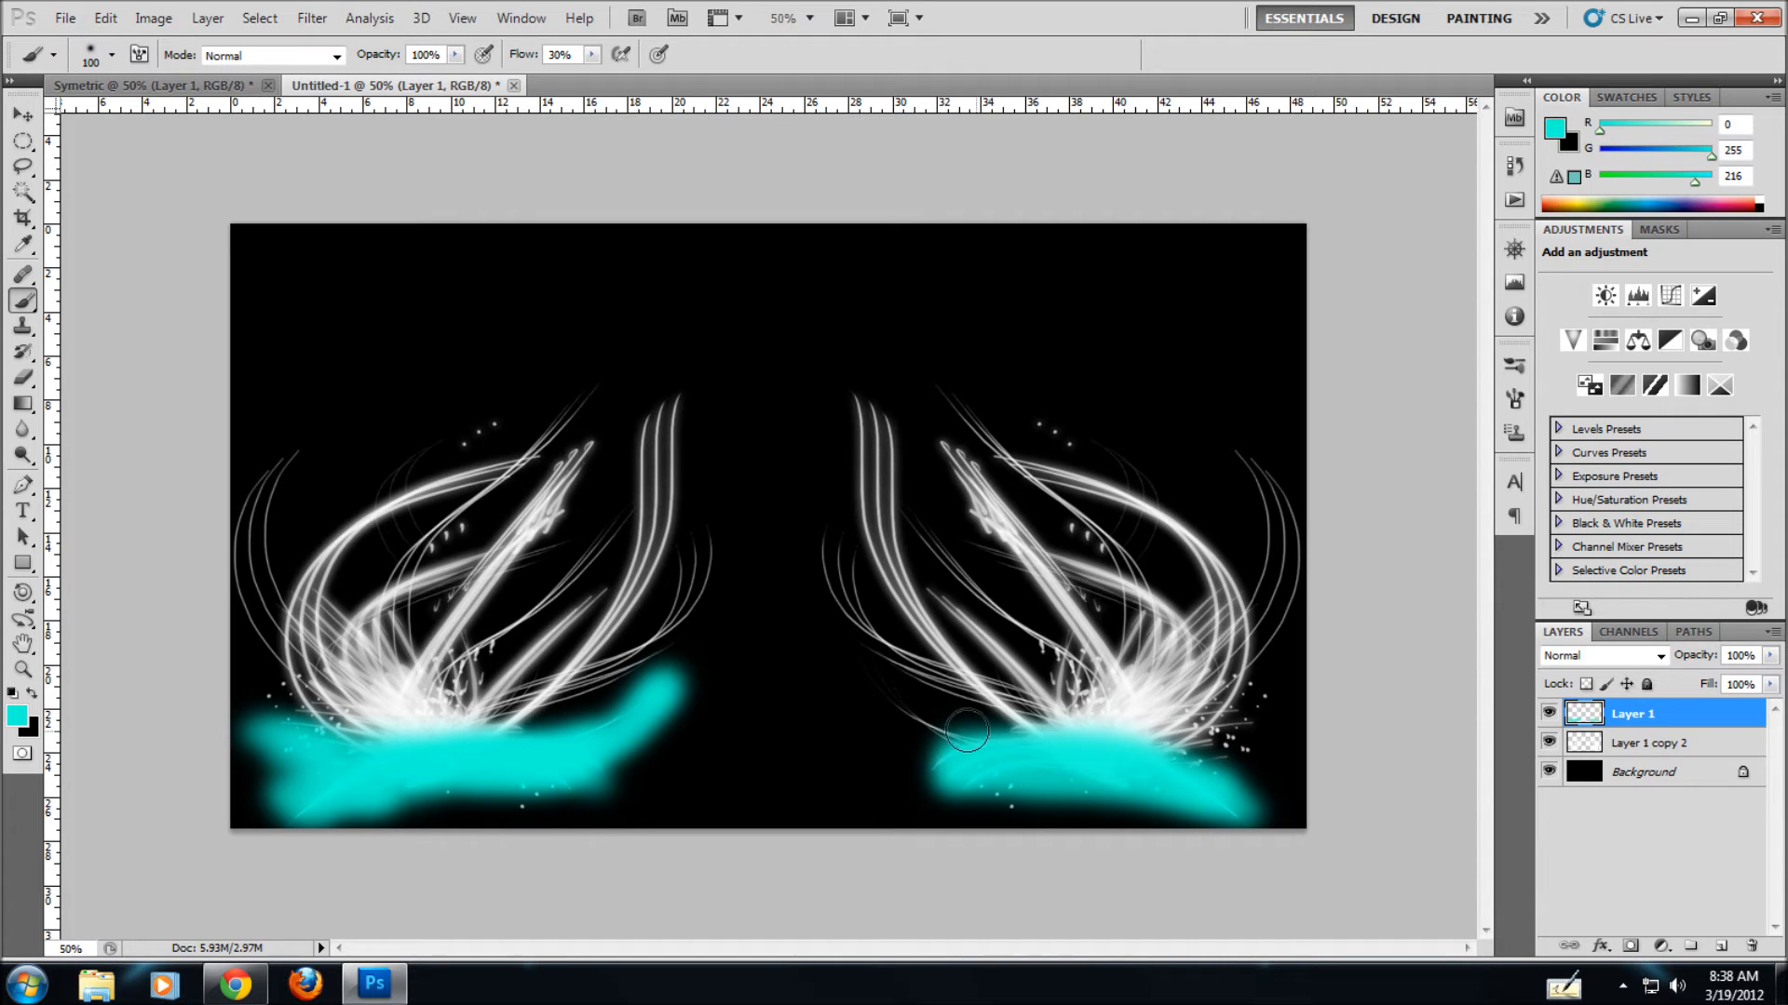
mouse_move(847, 669)
mouse_down()
mouse_move(1007, 752)
mouse_move(924, 733)
mouse_move(834, 679)
mouse_move(986, 736)
mouse_up()
mouse_move(1085, 764)
mouse_down()
mouse_move(1260, 776)
mouse_move(1210, 773)
mouse_move(1250, 747)
mouse_move(1207, 779)
mouse_move(1296, 778)
mouse_up()
- Using the Symetric document as color reference, set the background color to violet e27ff7 and swap it with the foreground color
click(84, 86)
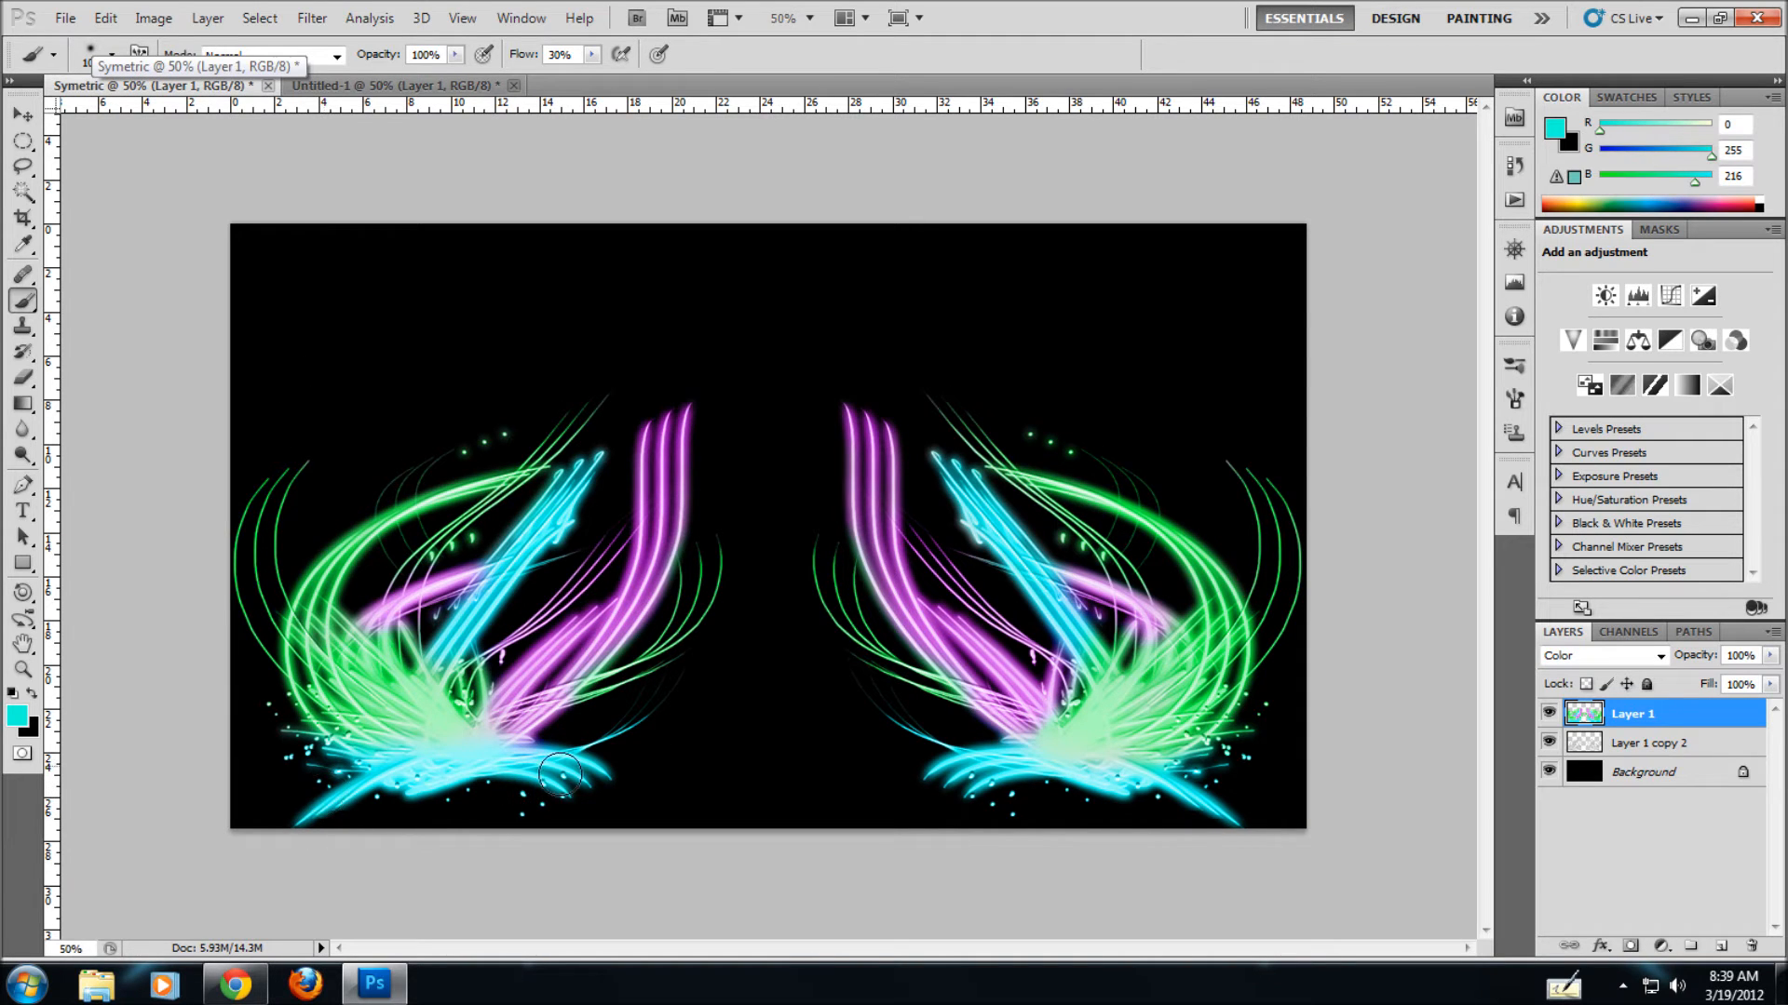
click(424, 85)
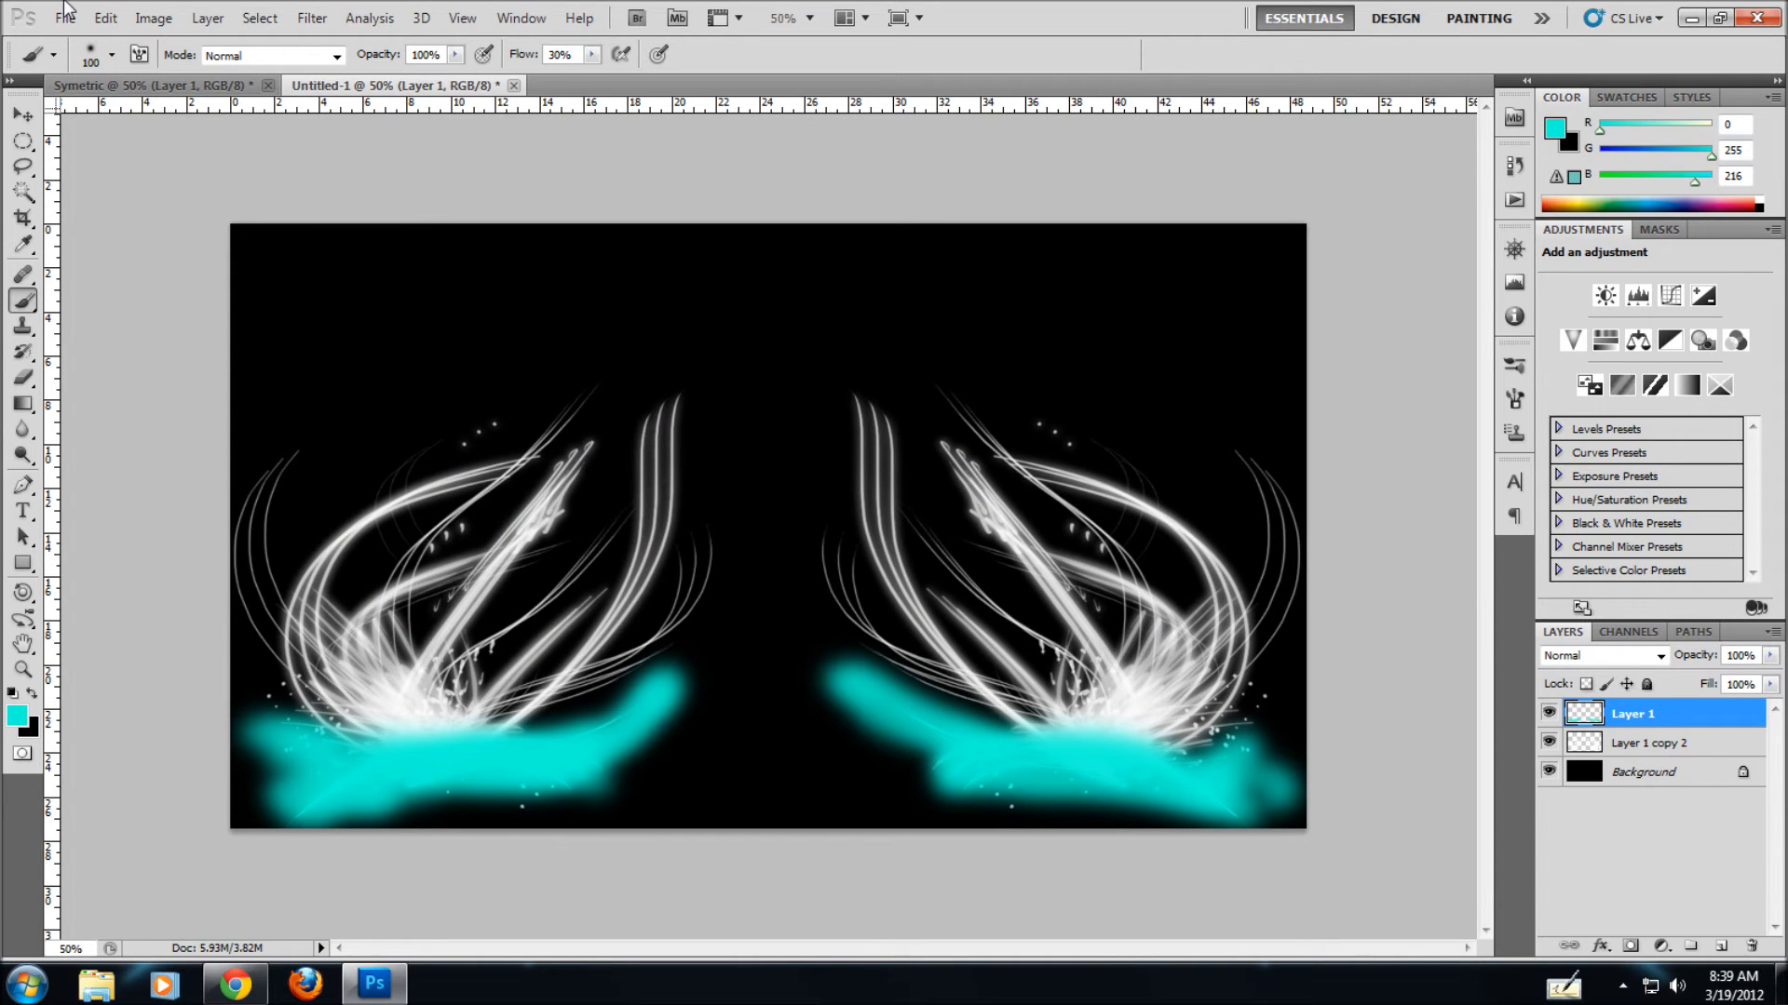
click(135, 87)
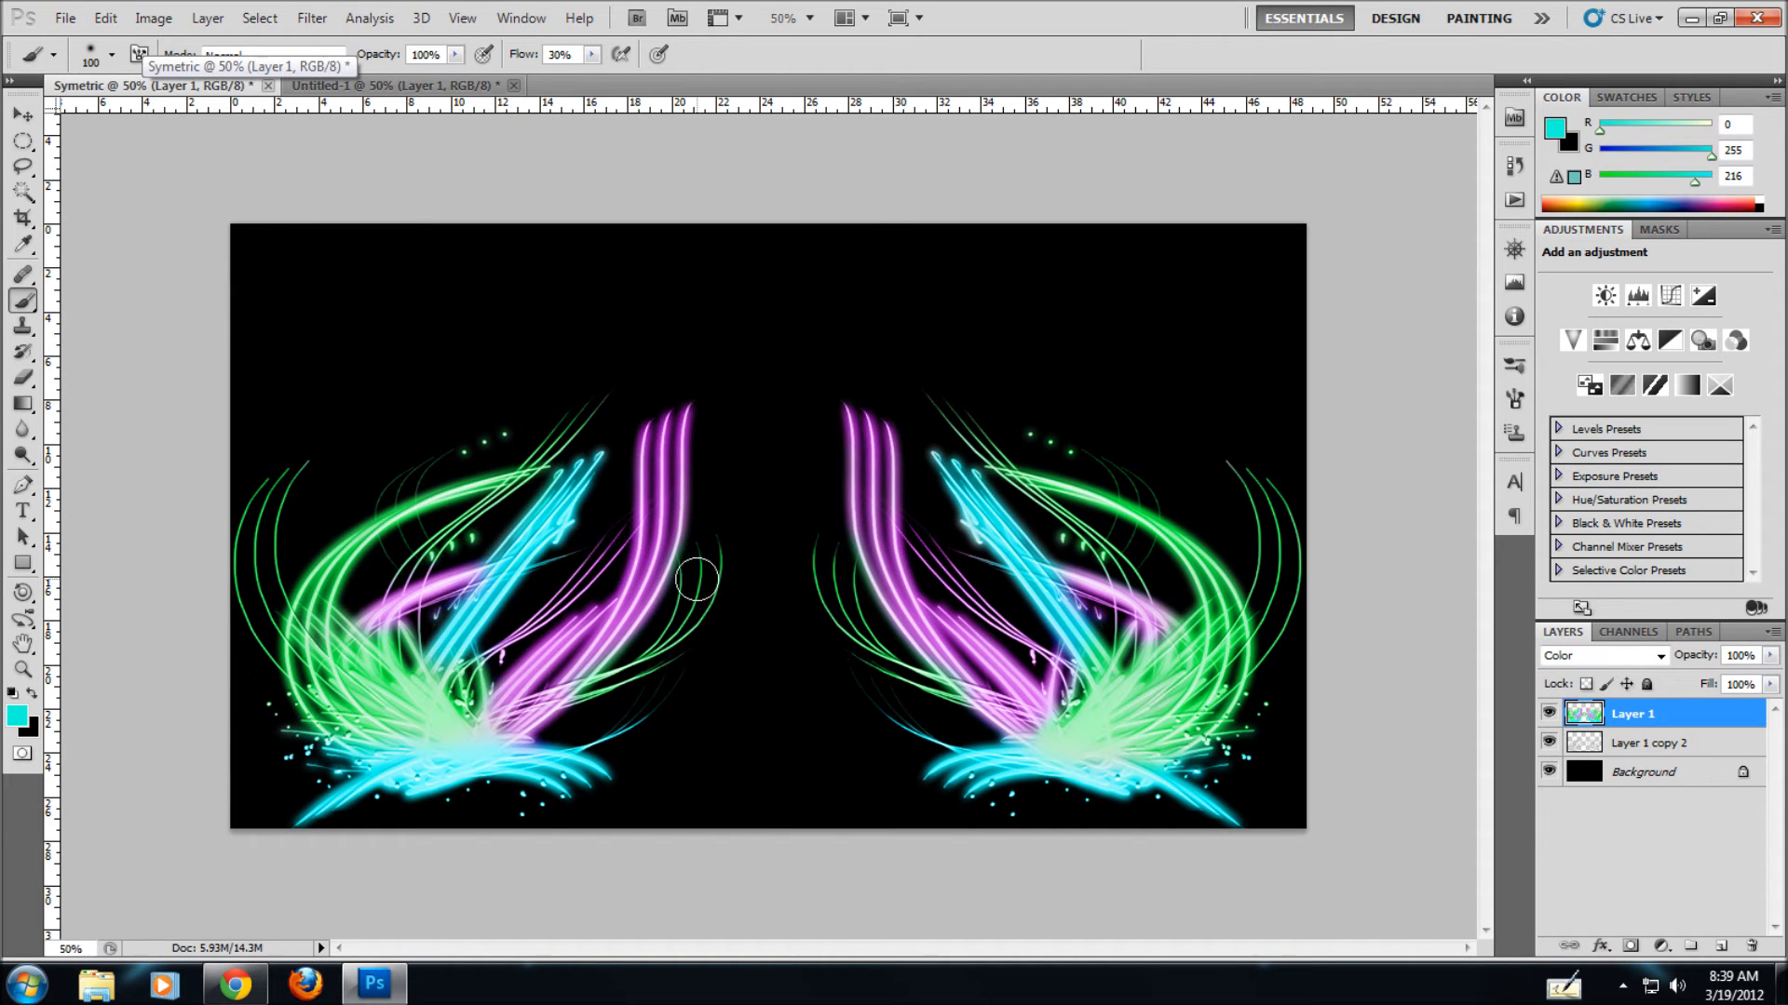
key(ctrl+Tab)
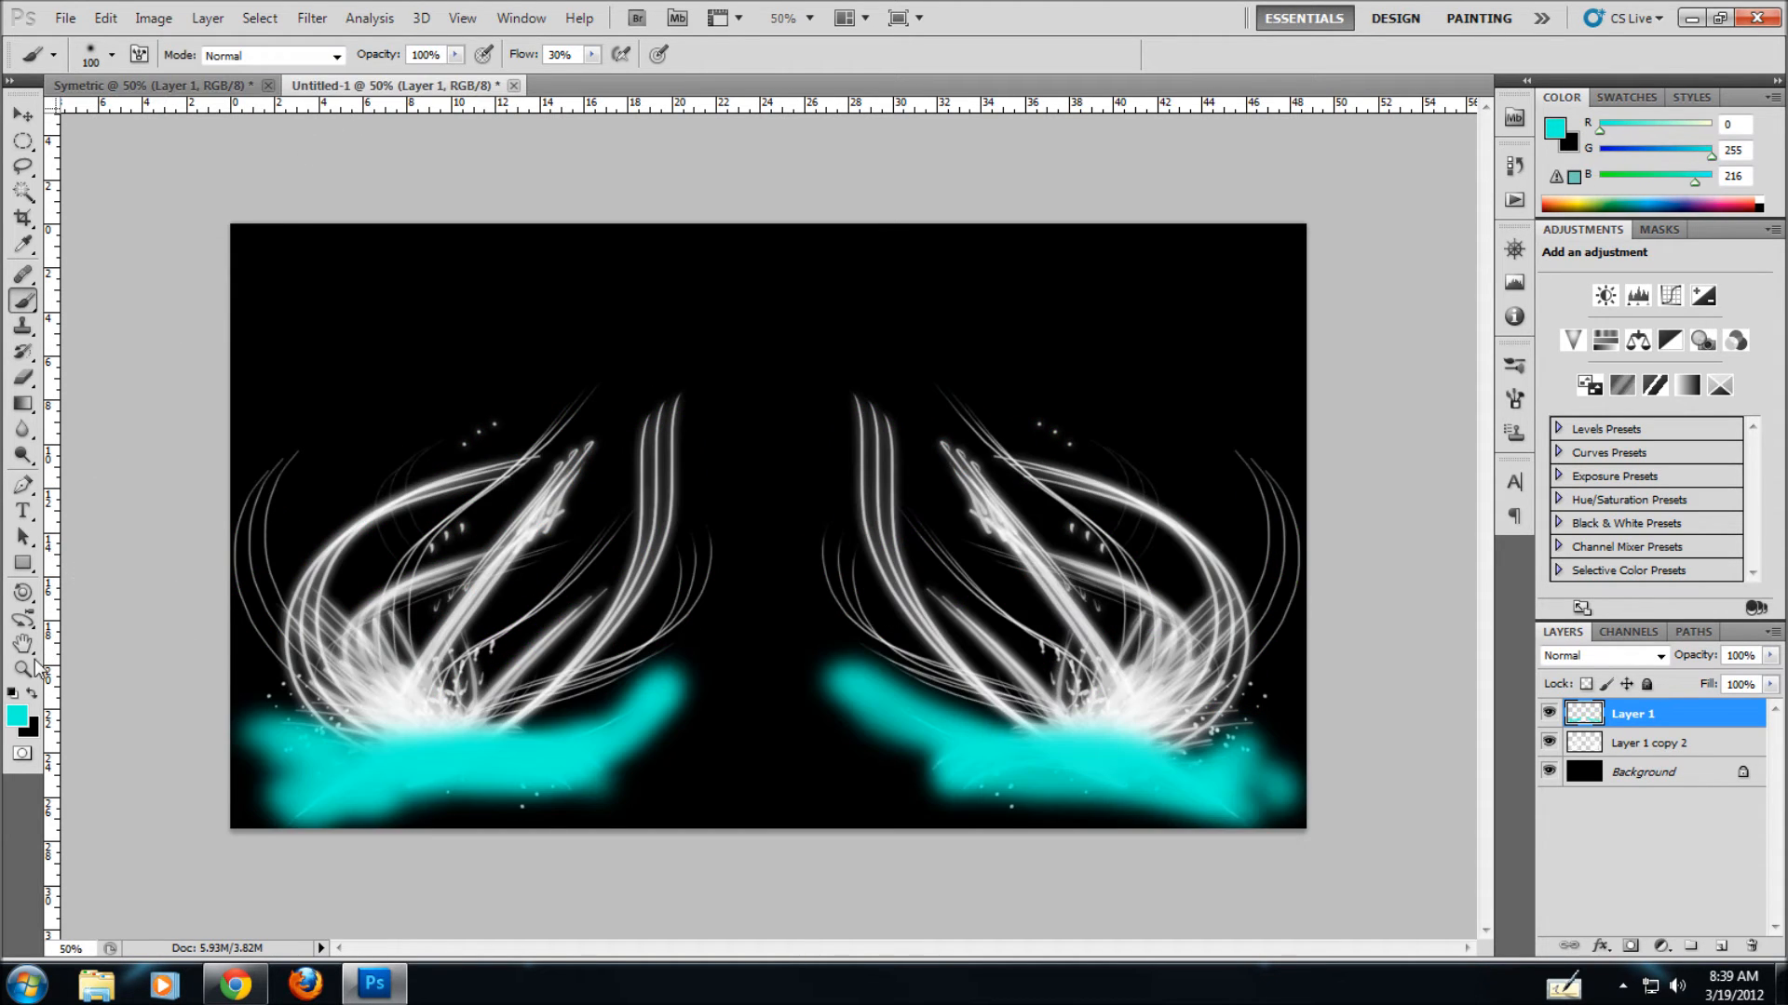
click(30, 728)
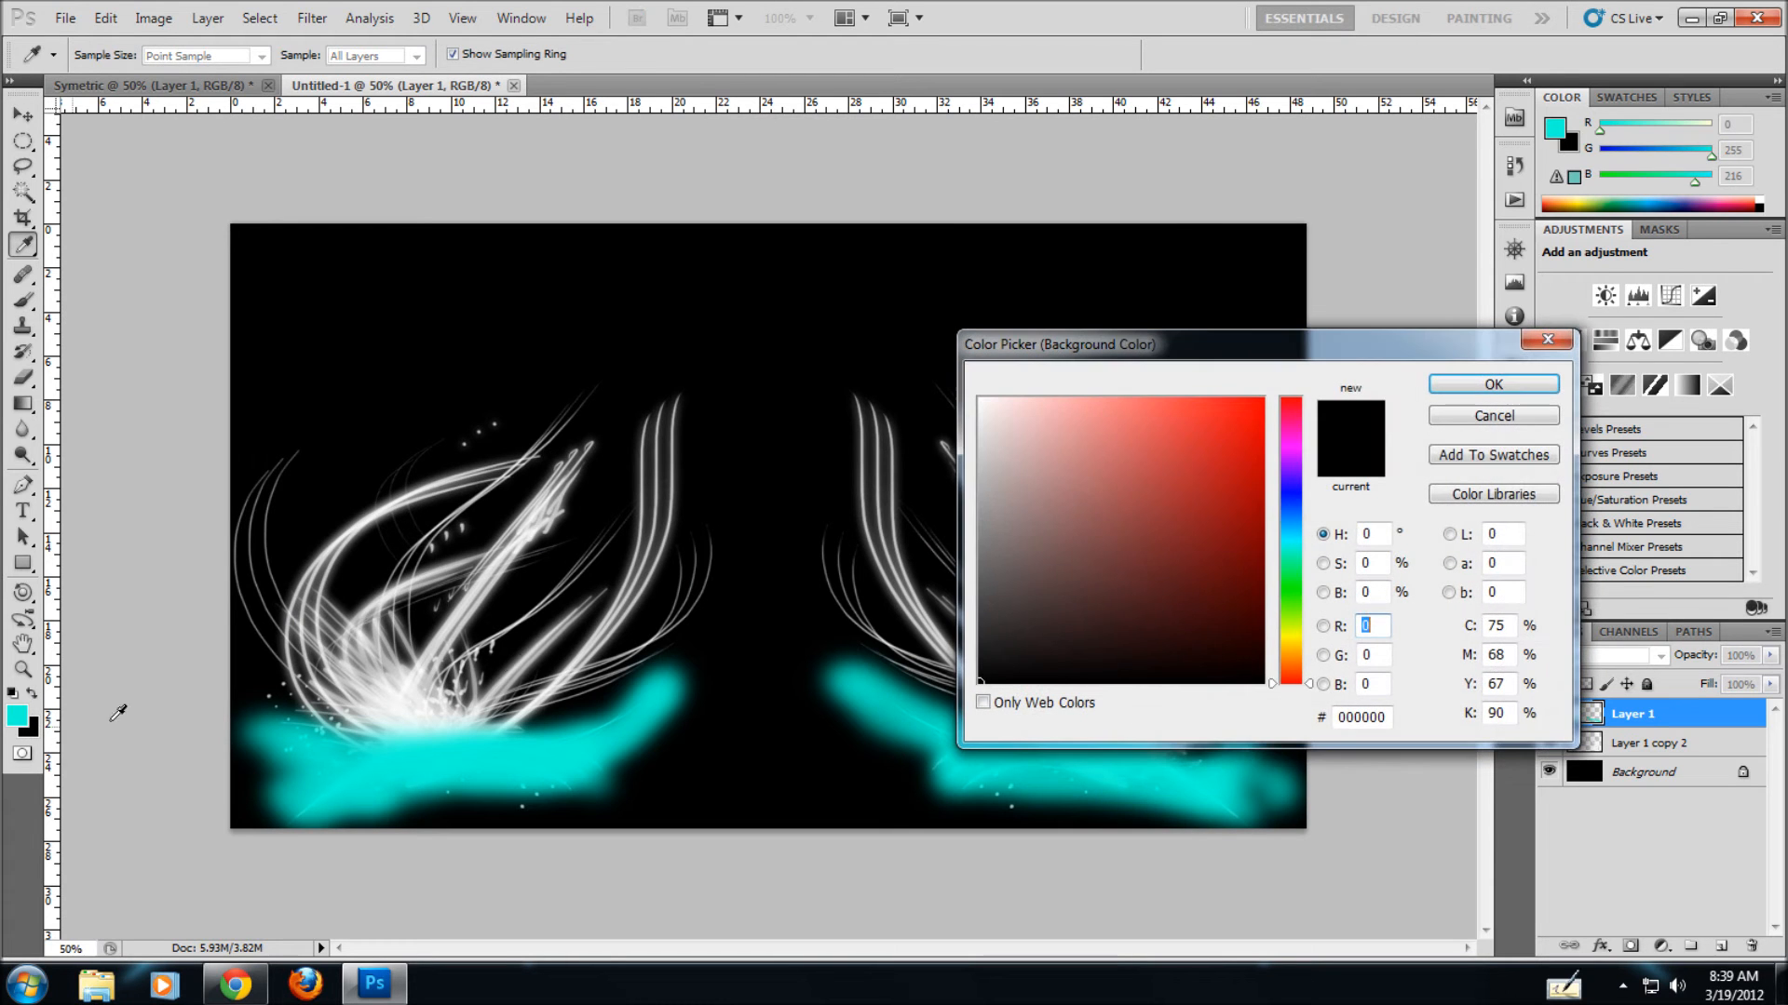
drag(1304, 540, 1308, 467)
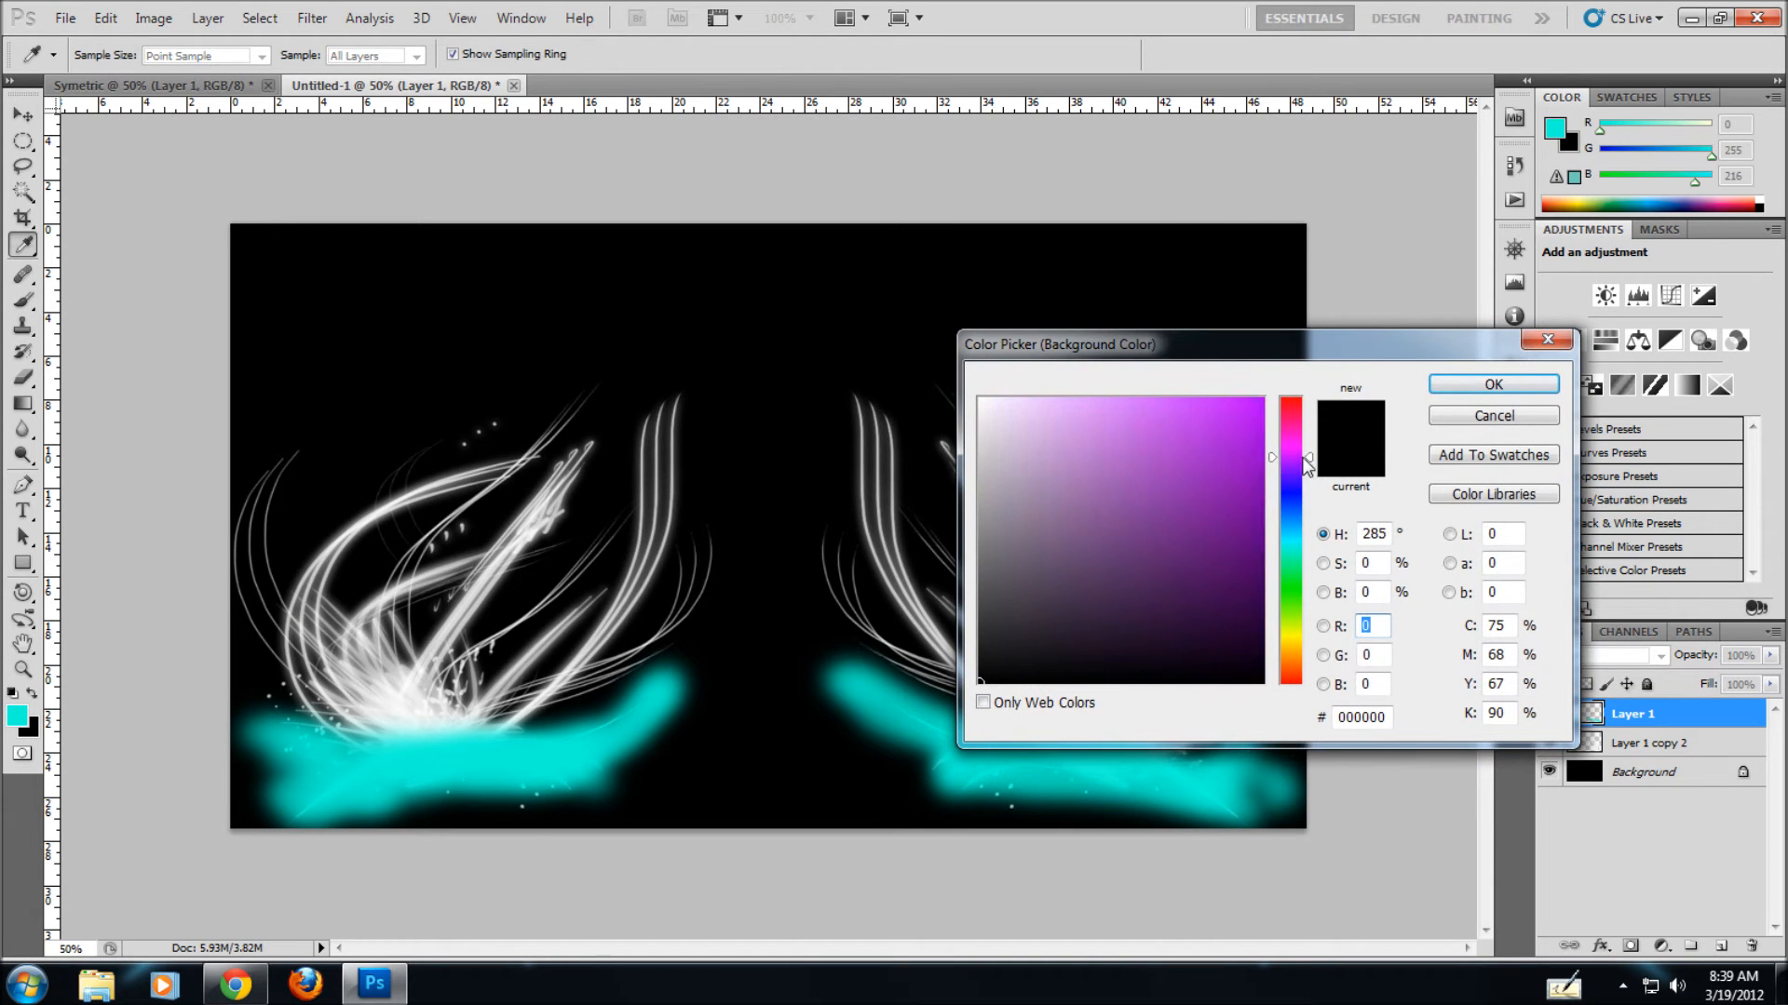
mouse_move(1134, 500)
mouse_down()
mouse_move(1141, 447)
mouse_move(1105, 415)
mouse_move(1117, 407)
mouse_up()
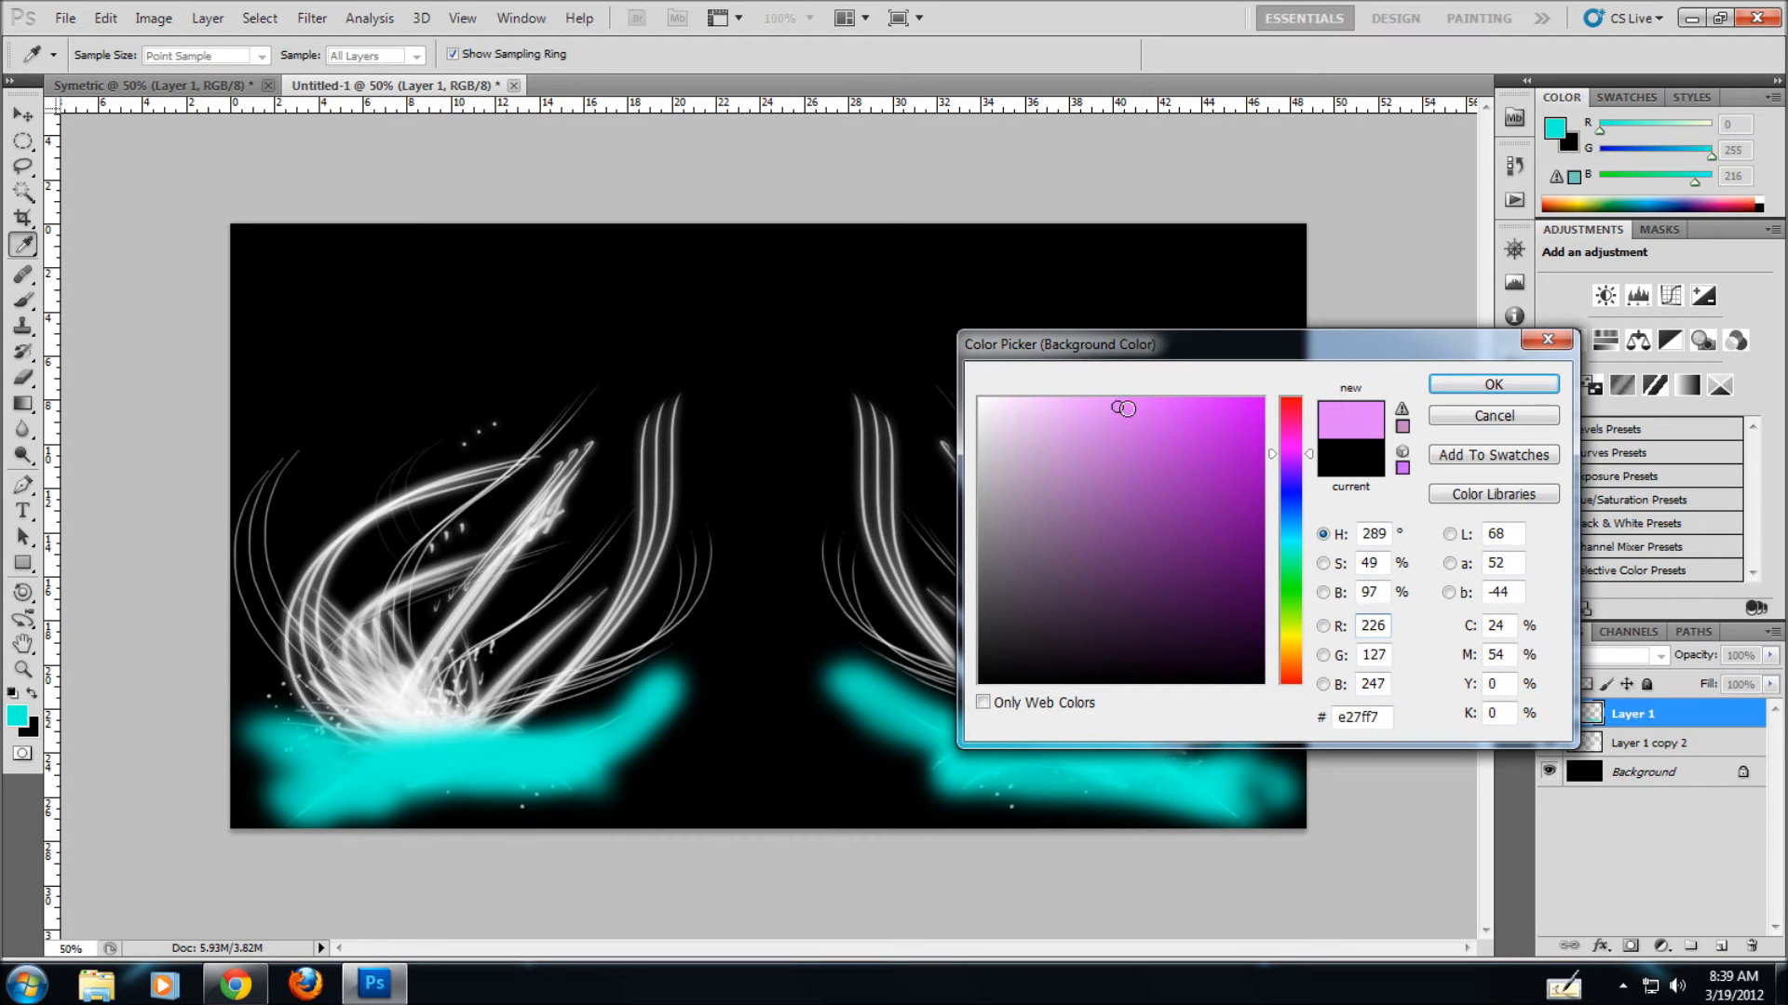
click(1493, 385)
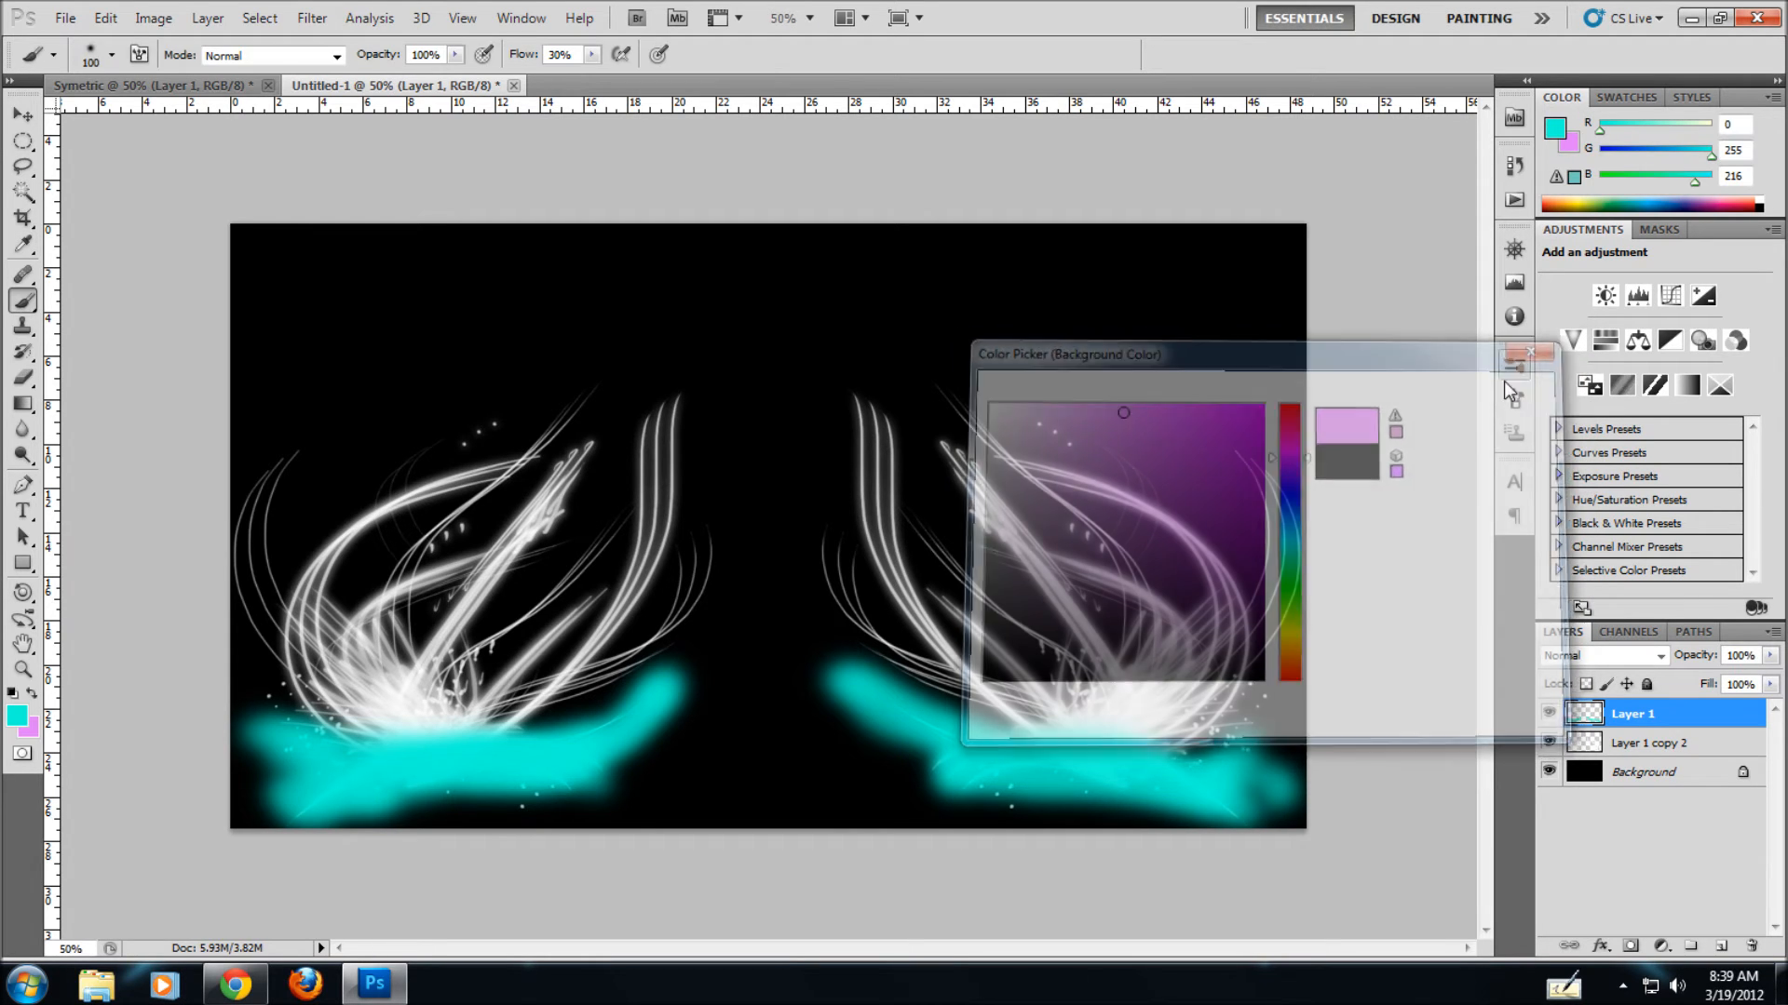
drag(654, 421, 652, 423)
key(ctrl+z)
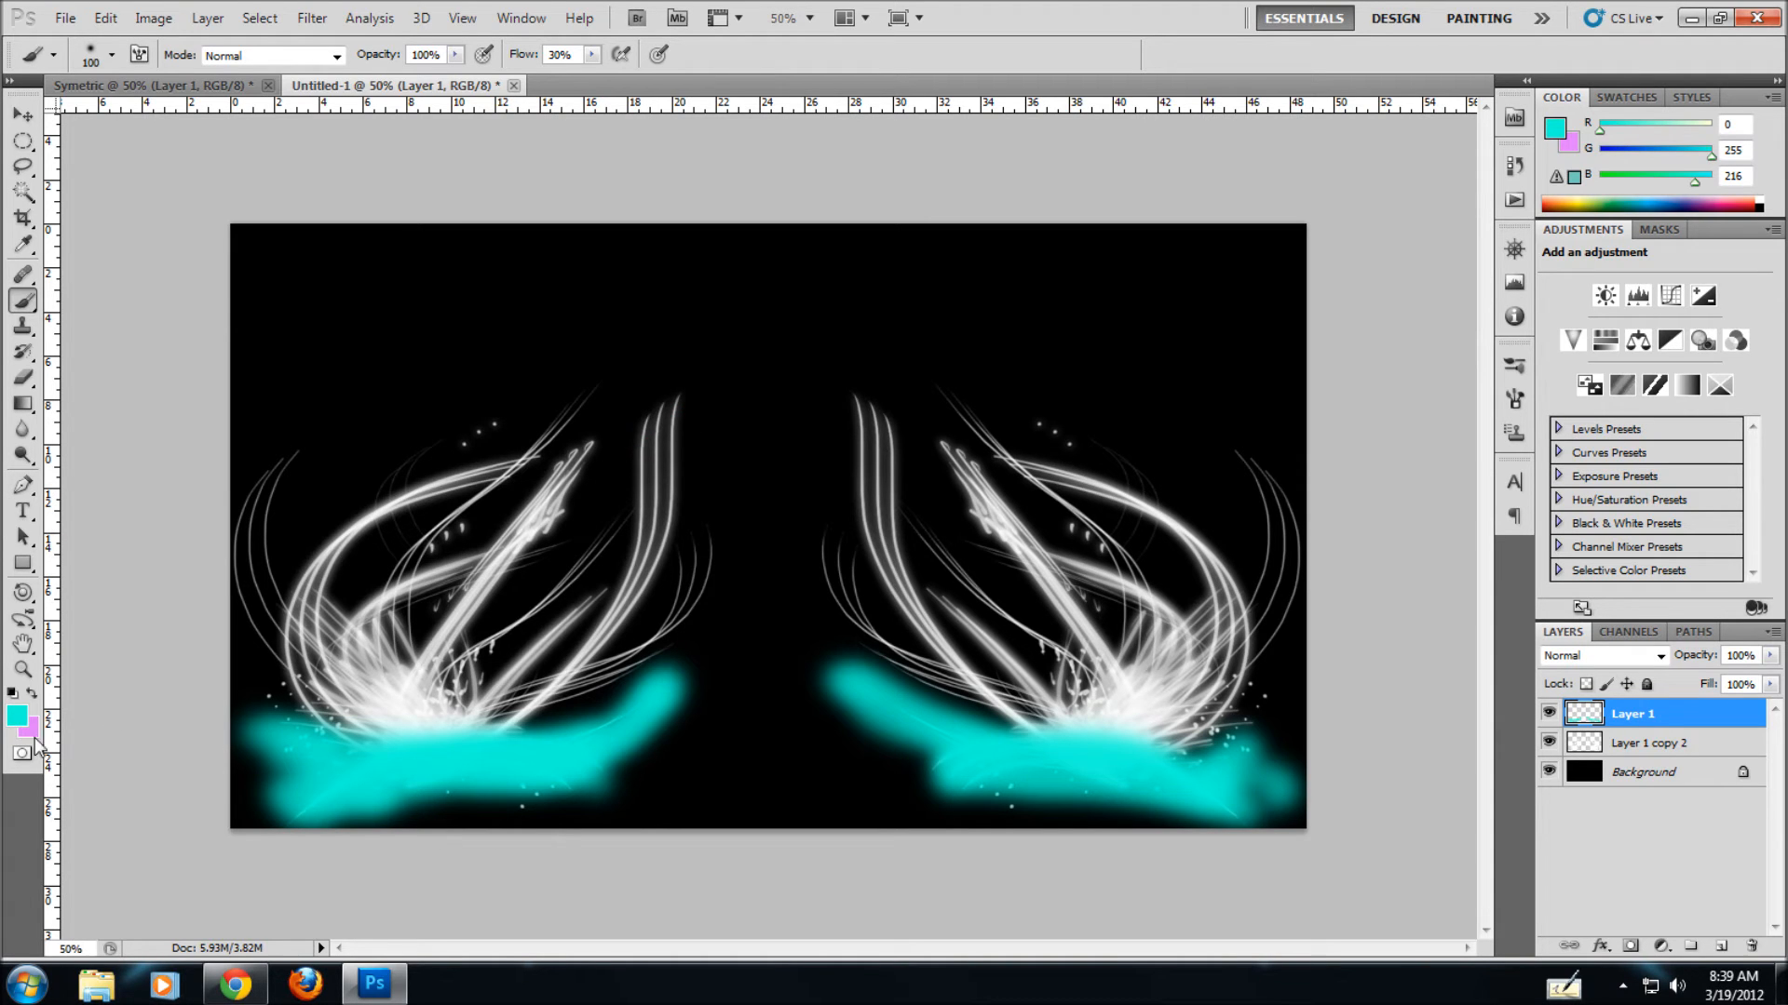
click(31, 695)
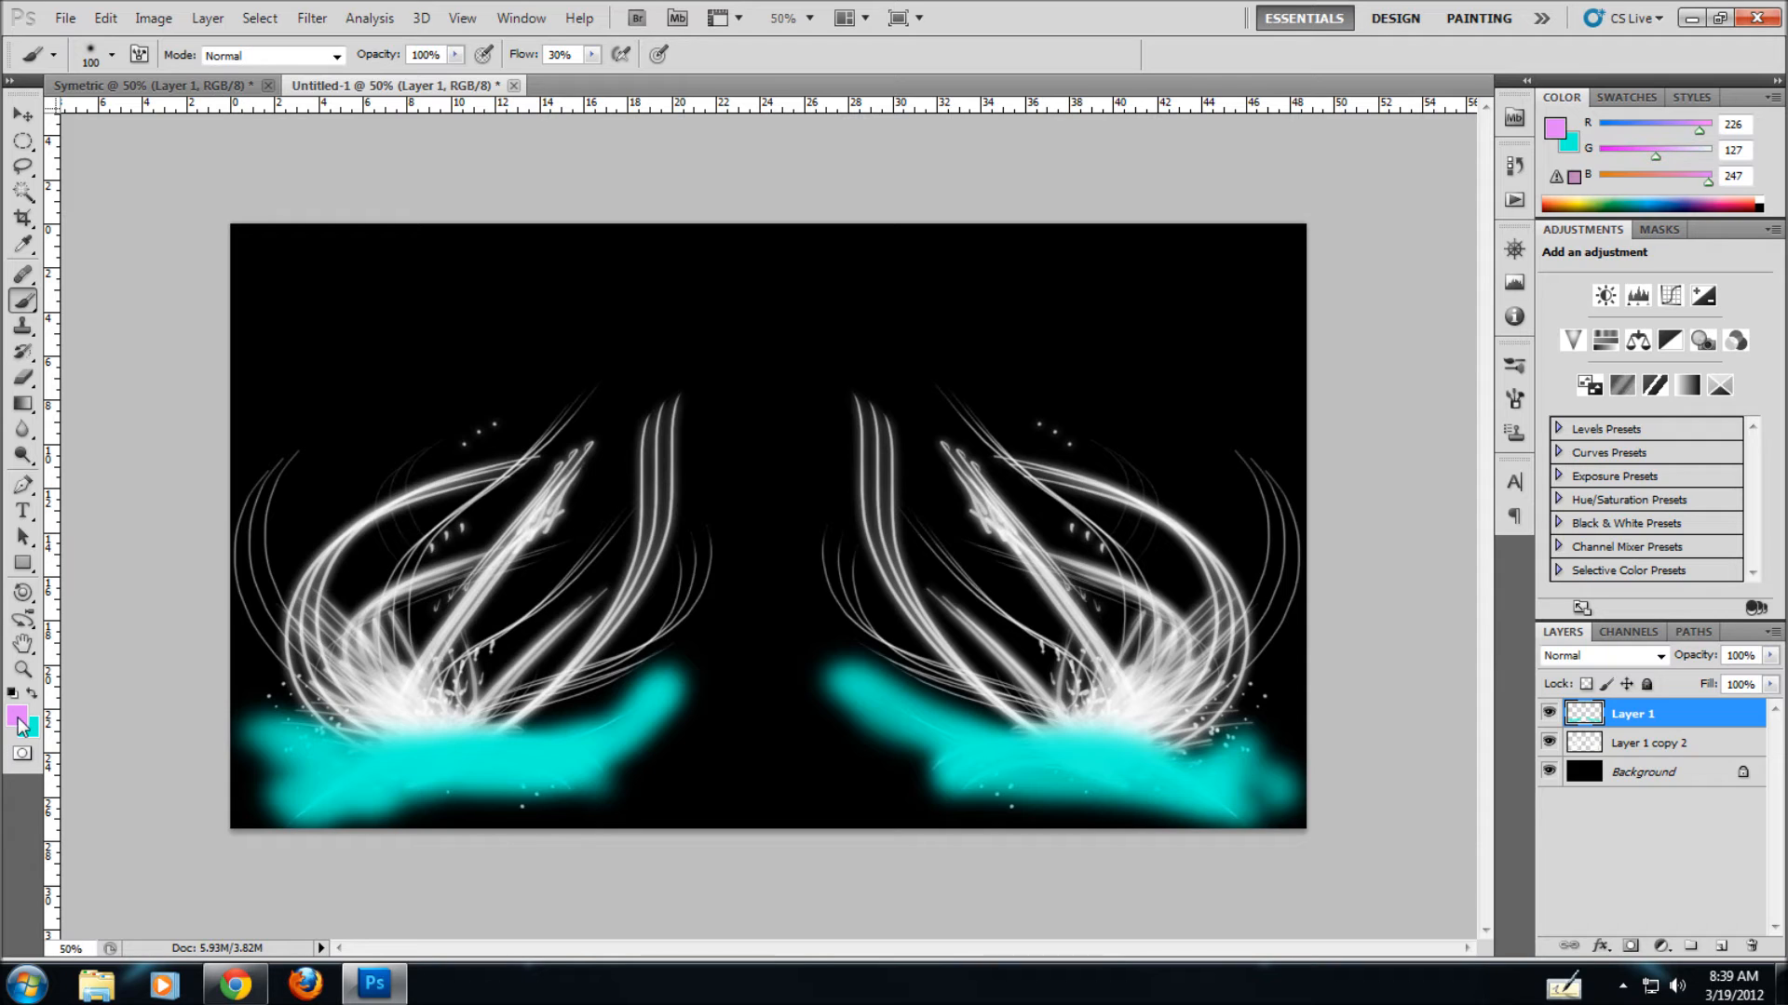
- Paint violet over the left shape's tall inner strand, the upper diagonal lines and the inner diagonal strands beside it
mouse_move(674, 391)
mouse_down()
mouse_move(645, 578)
mouse_move(592, 653)
mouse_move(640, 562)
mouse_move(673, 396)
mouse_move(629, 612)
mouse_move(586, 650)
mouse_up()
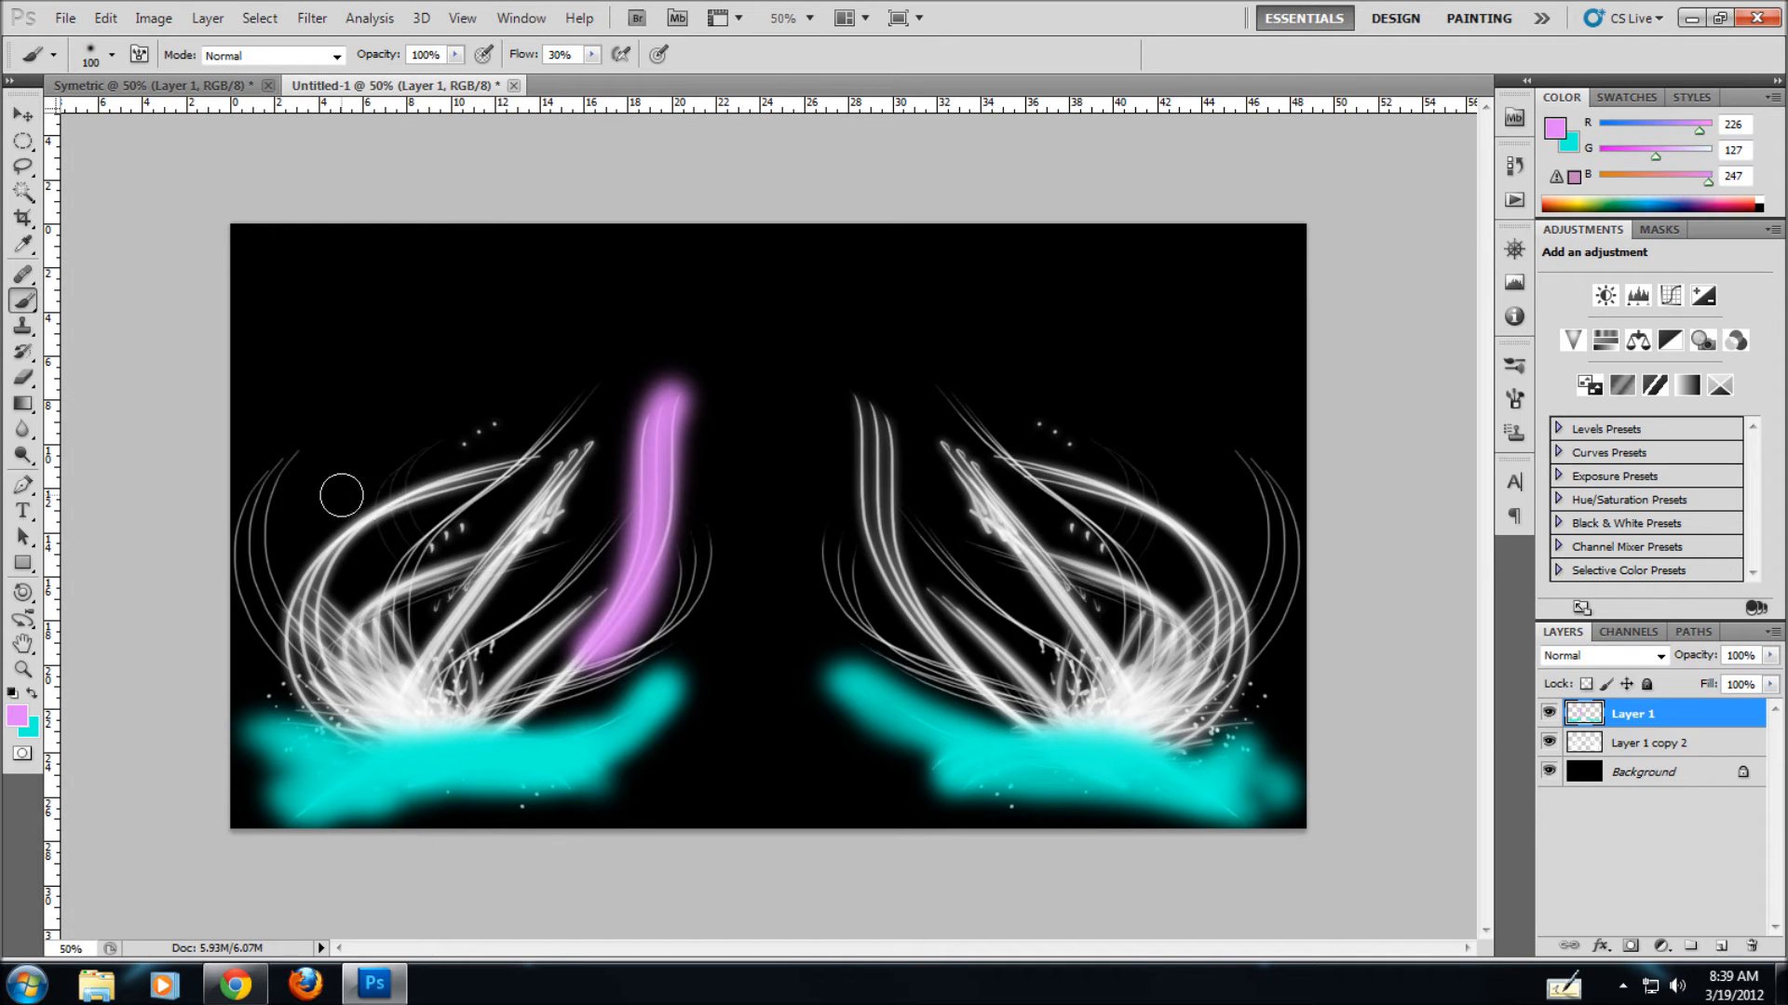
click(294, 457)
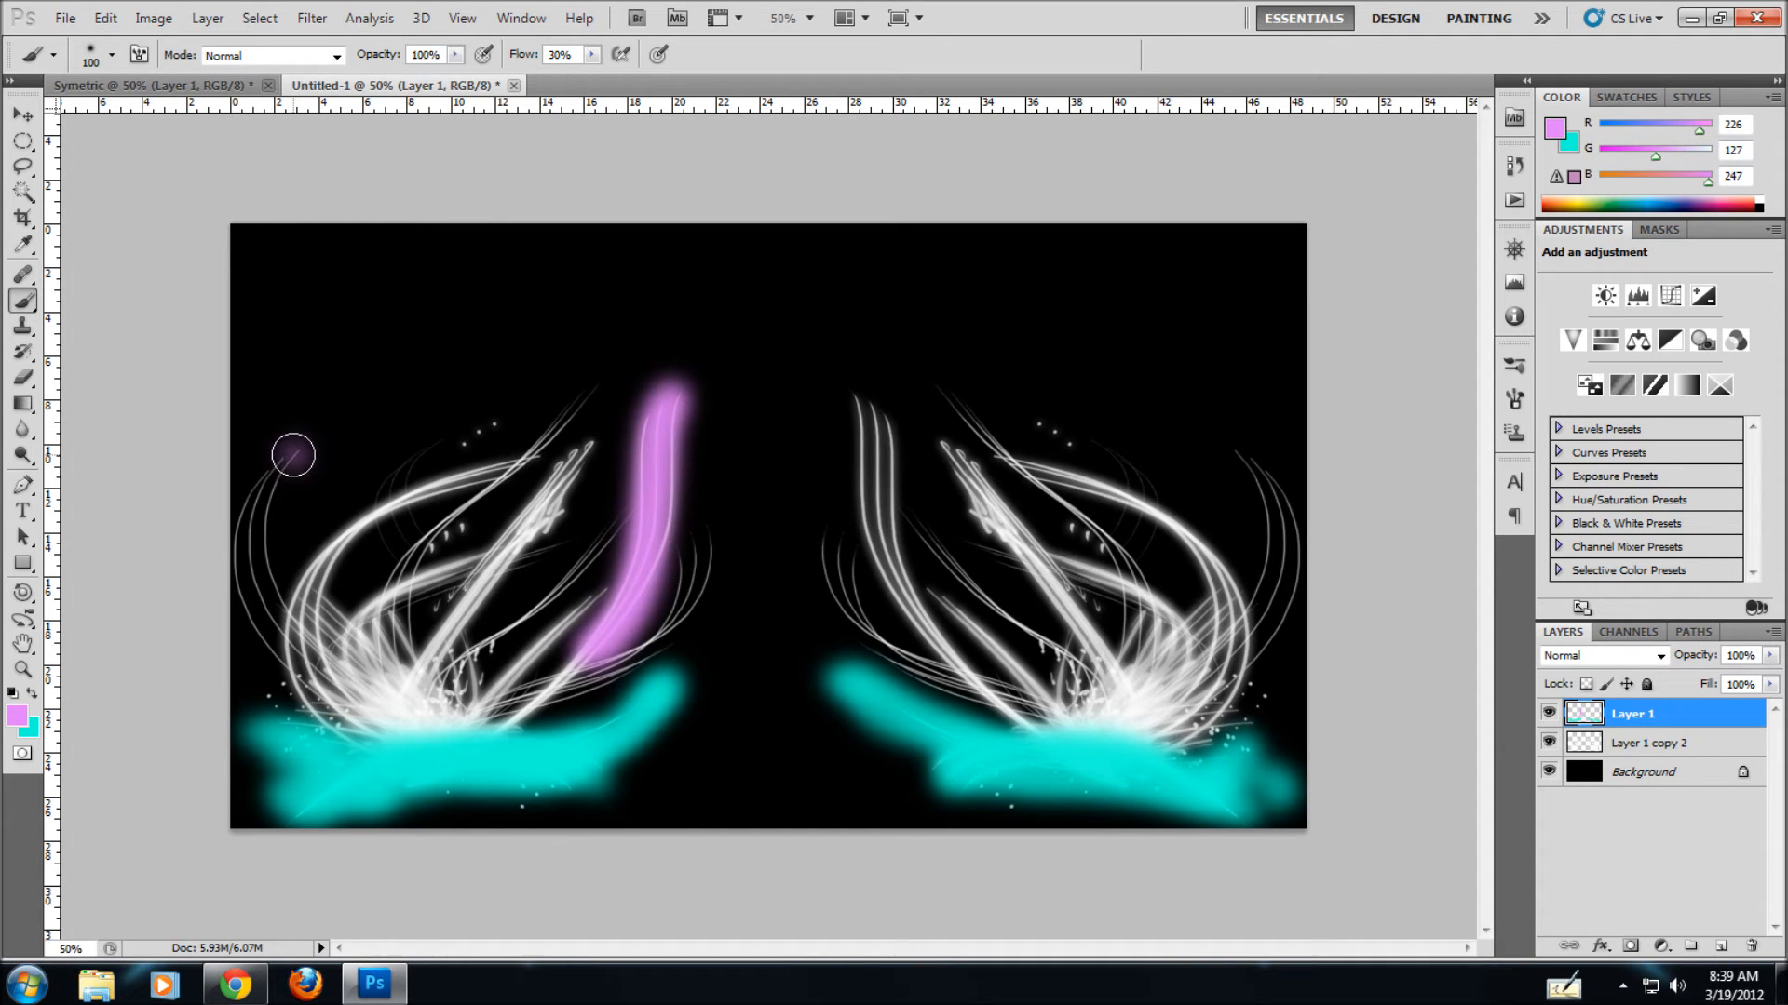
key(ctrl+z)
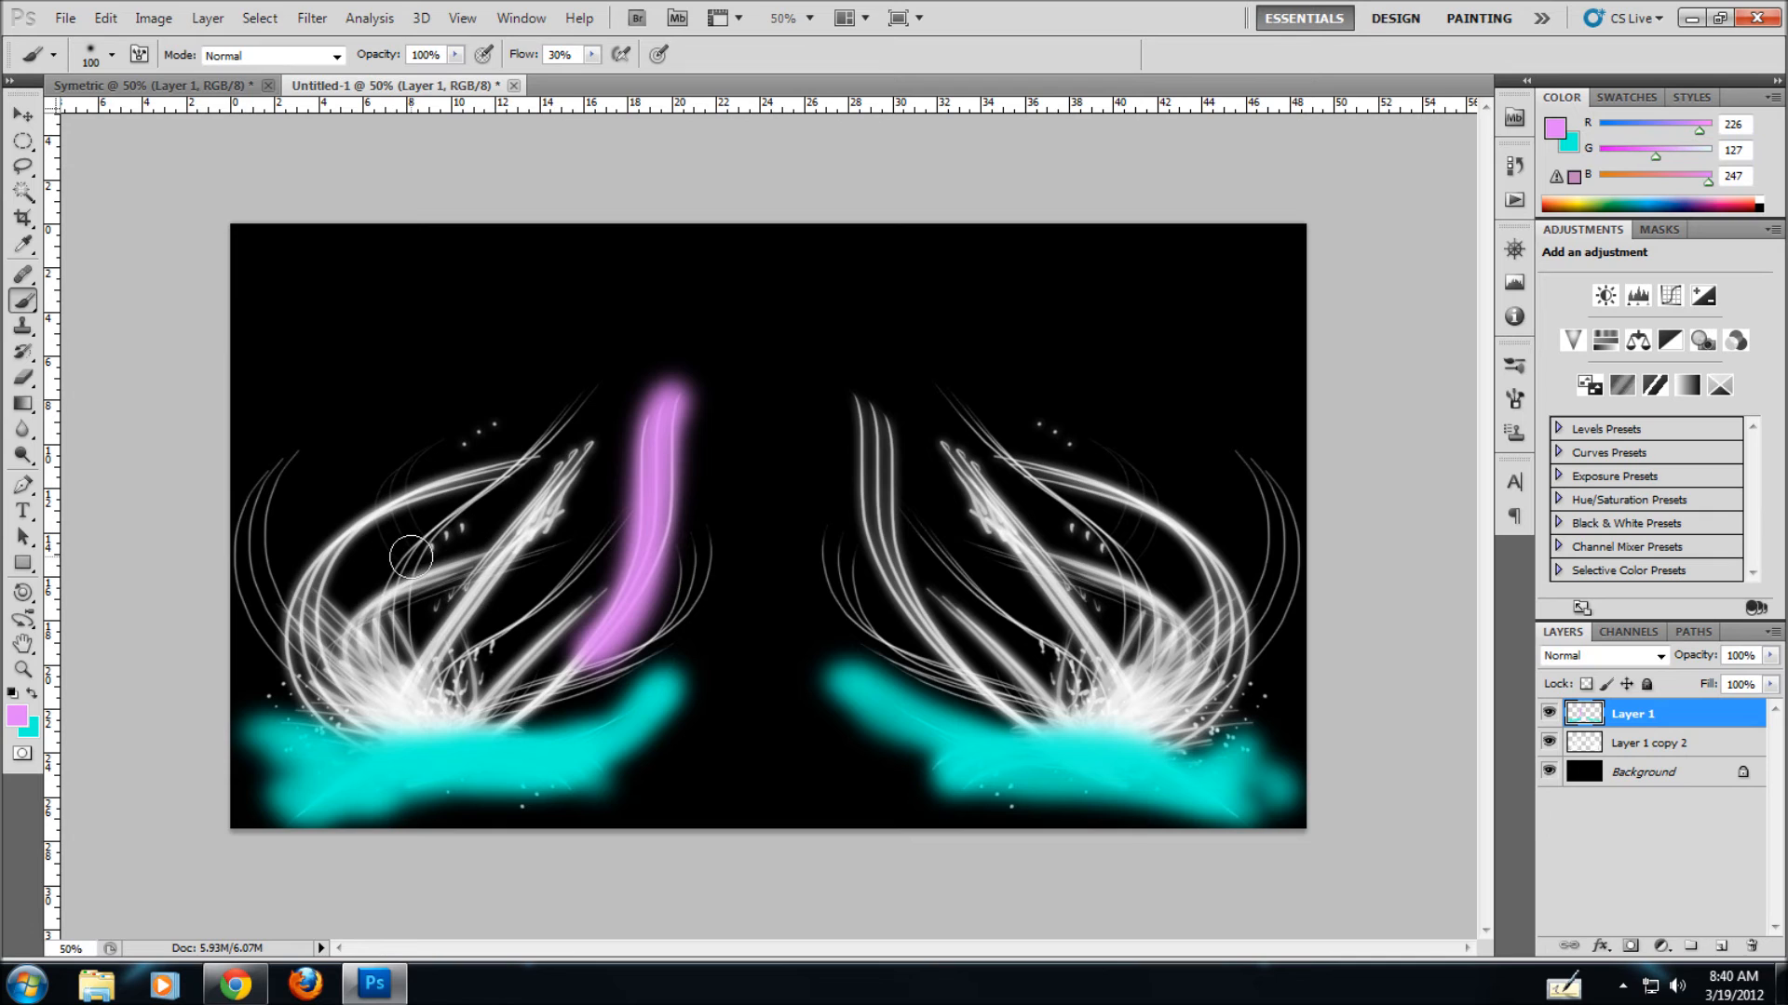
mouse_move(405, 554)
mouse_down()
mouse_move(527, 465)
mouse_move(578, 393)
mouse_move(507, 489)
mouse_move(377, 563)
mouse_up()
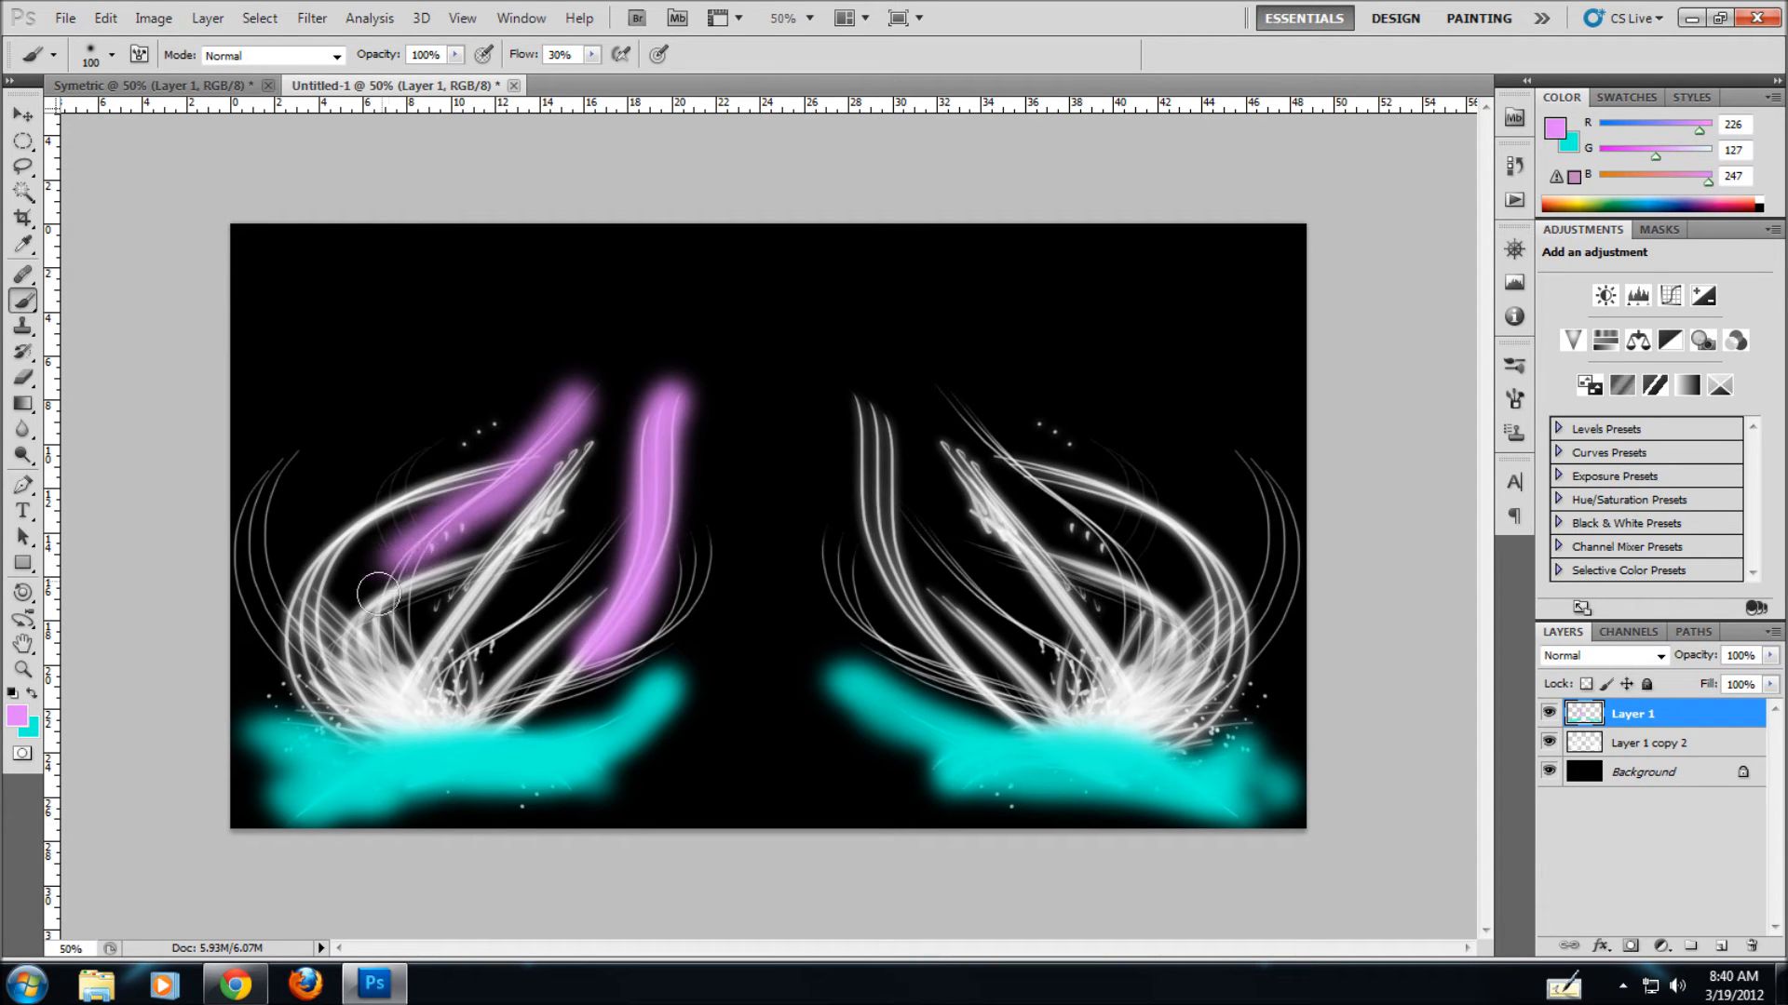
mouse_move(625, 512)
mouse_down()
mouse_move(450, 681)
mouse_move(651, 489)
mouse_up()
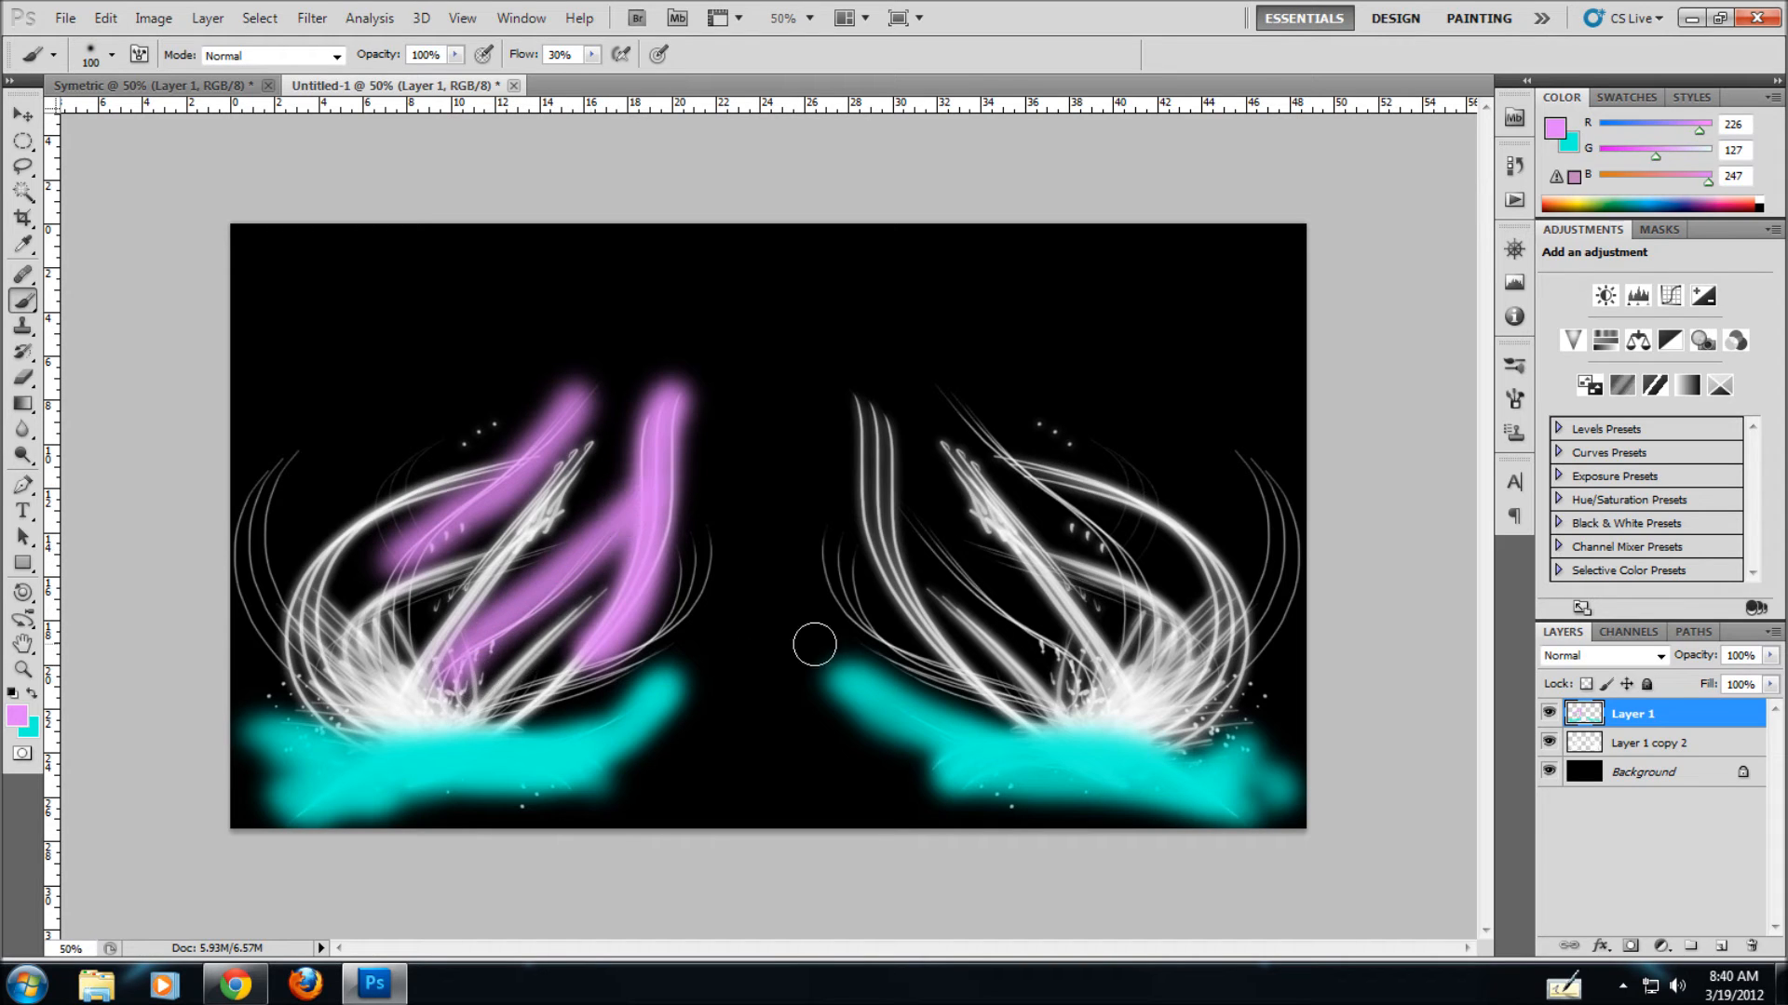
mouse_move(616, 579)
mouse_down()
mouse_move(495, 705)
mouse_move(535, 632)
mouse_move(595, 590)
mouse_up()
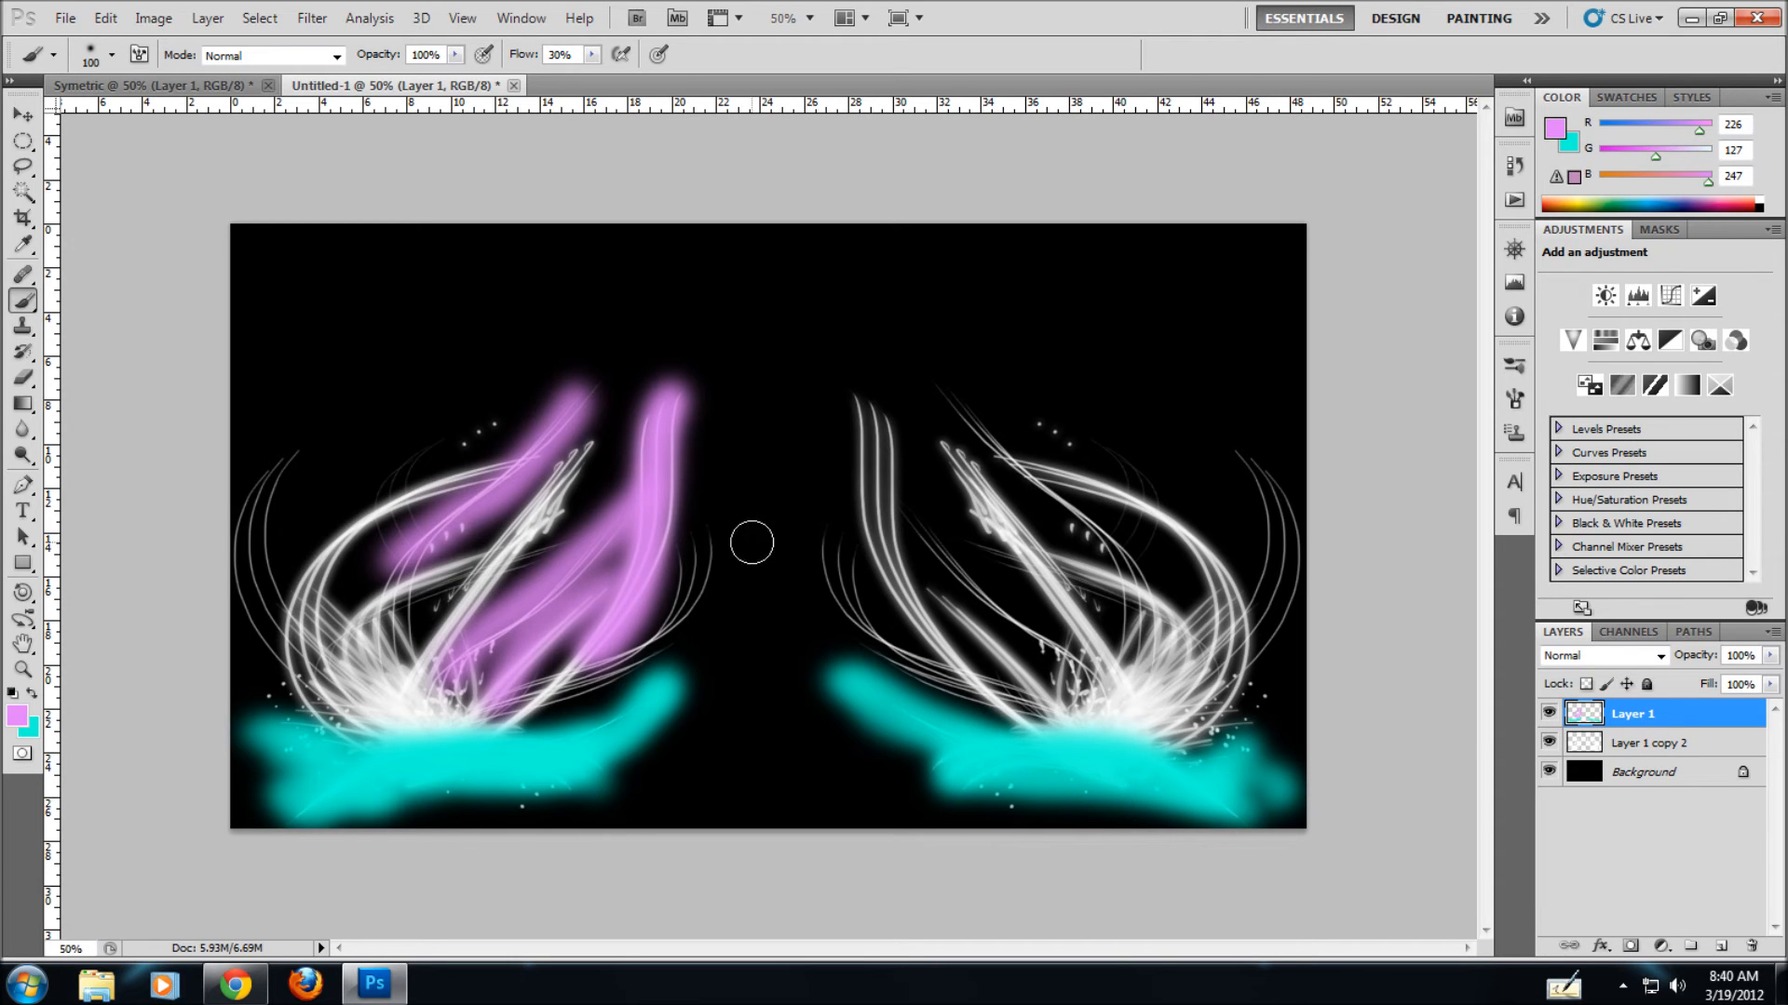
- Paint matching violet over the right shape's tall inner strand, lower diagonal and upper diagonal lines, checking against the Symetric document
mouse_move(866, 391)
mouse_down()
mouse_move(904, 607)
mouse_move(965, 657)
mouse_move(927, 641)
mouse_move(894, 577)
mouse_move(872, 395)
mouse_up()
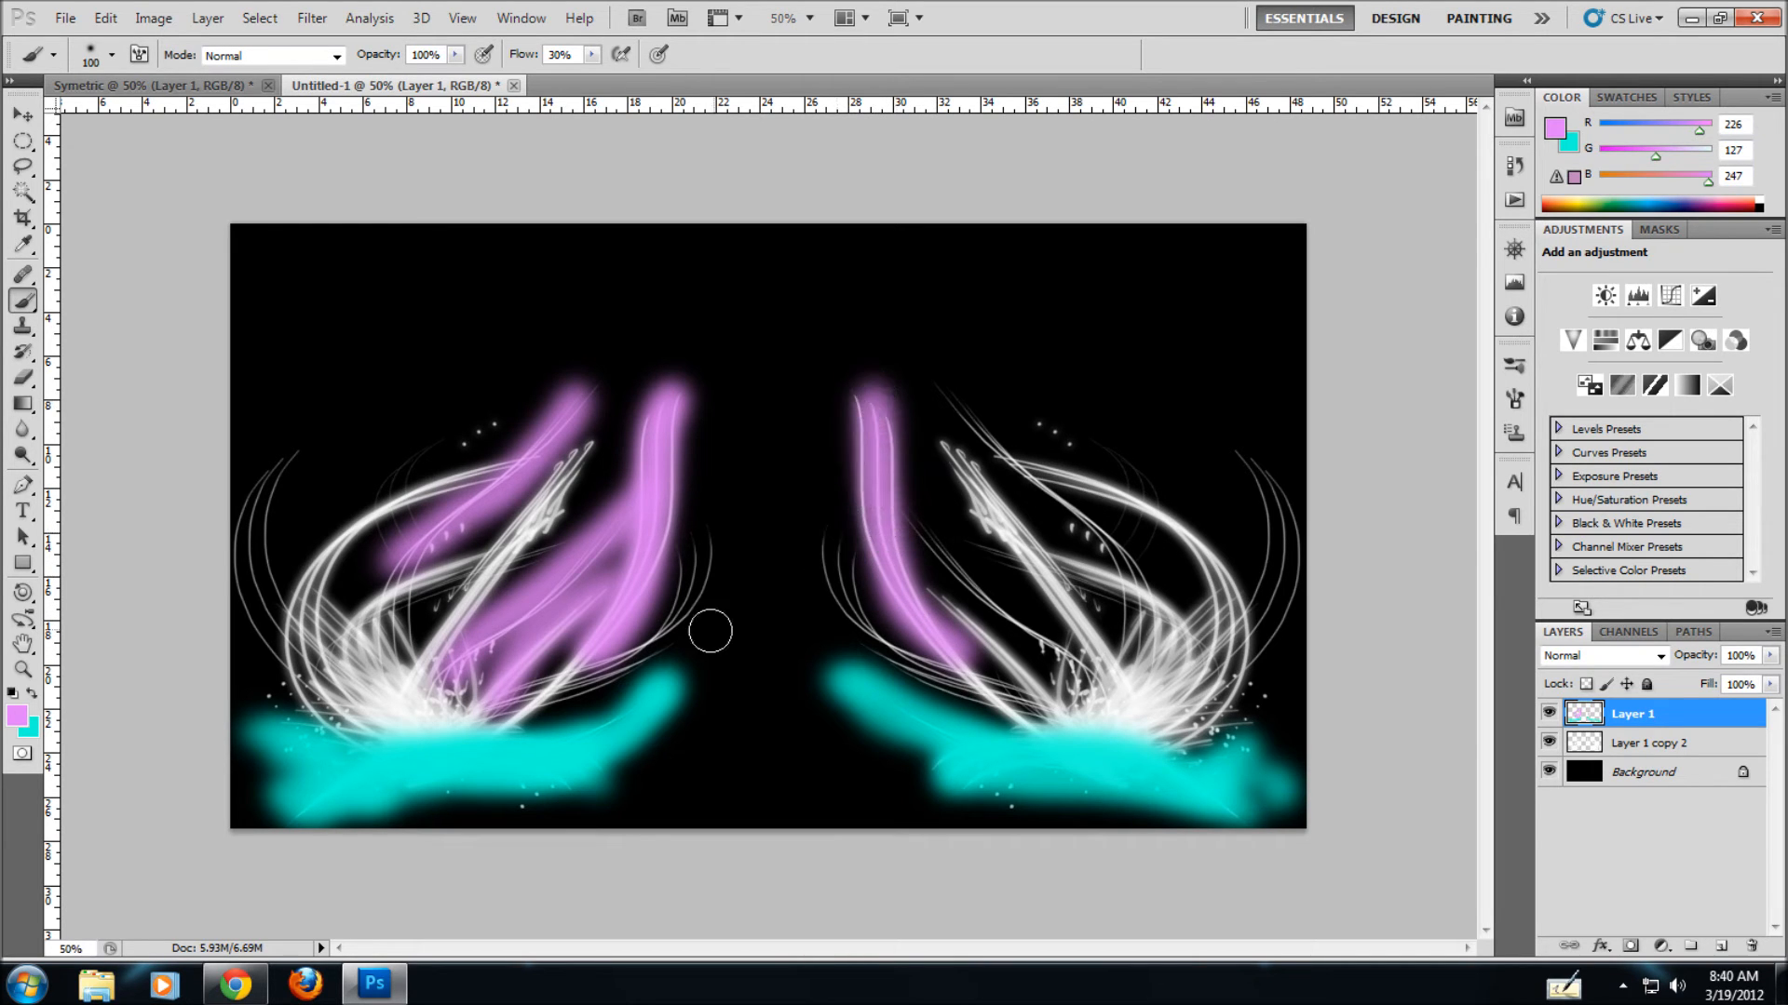
mouse_move(934, 597)
mouse_down()
mouse_move(1062, 710)
mouse_move(925, 600)
mouse_move(1052, 694)
mouse_up()
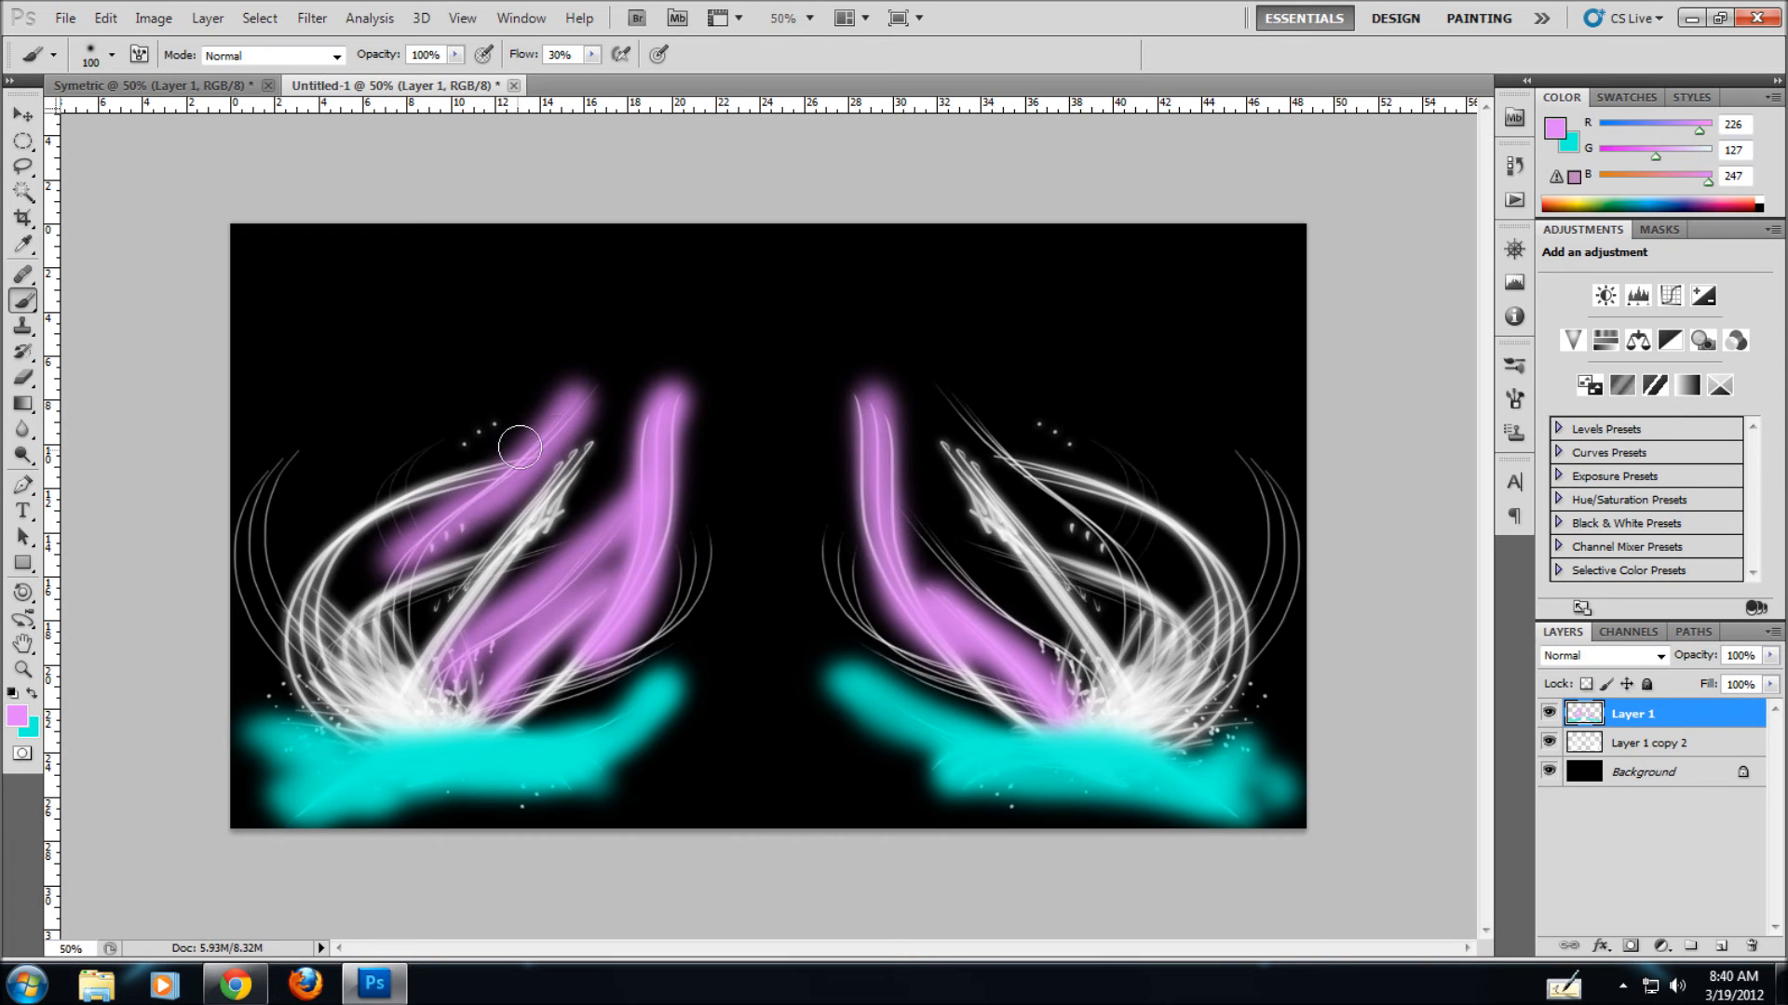
mouse_move(949, 393)
mouse_down()
mouse_move(1112, 531)
mouse_move(1128, 568)
mouse_move(949, 391)
mouse_up()
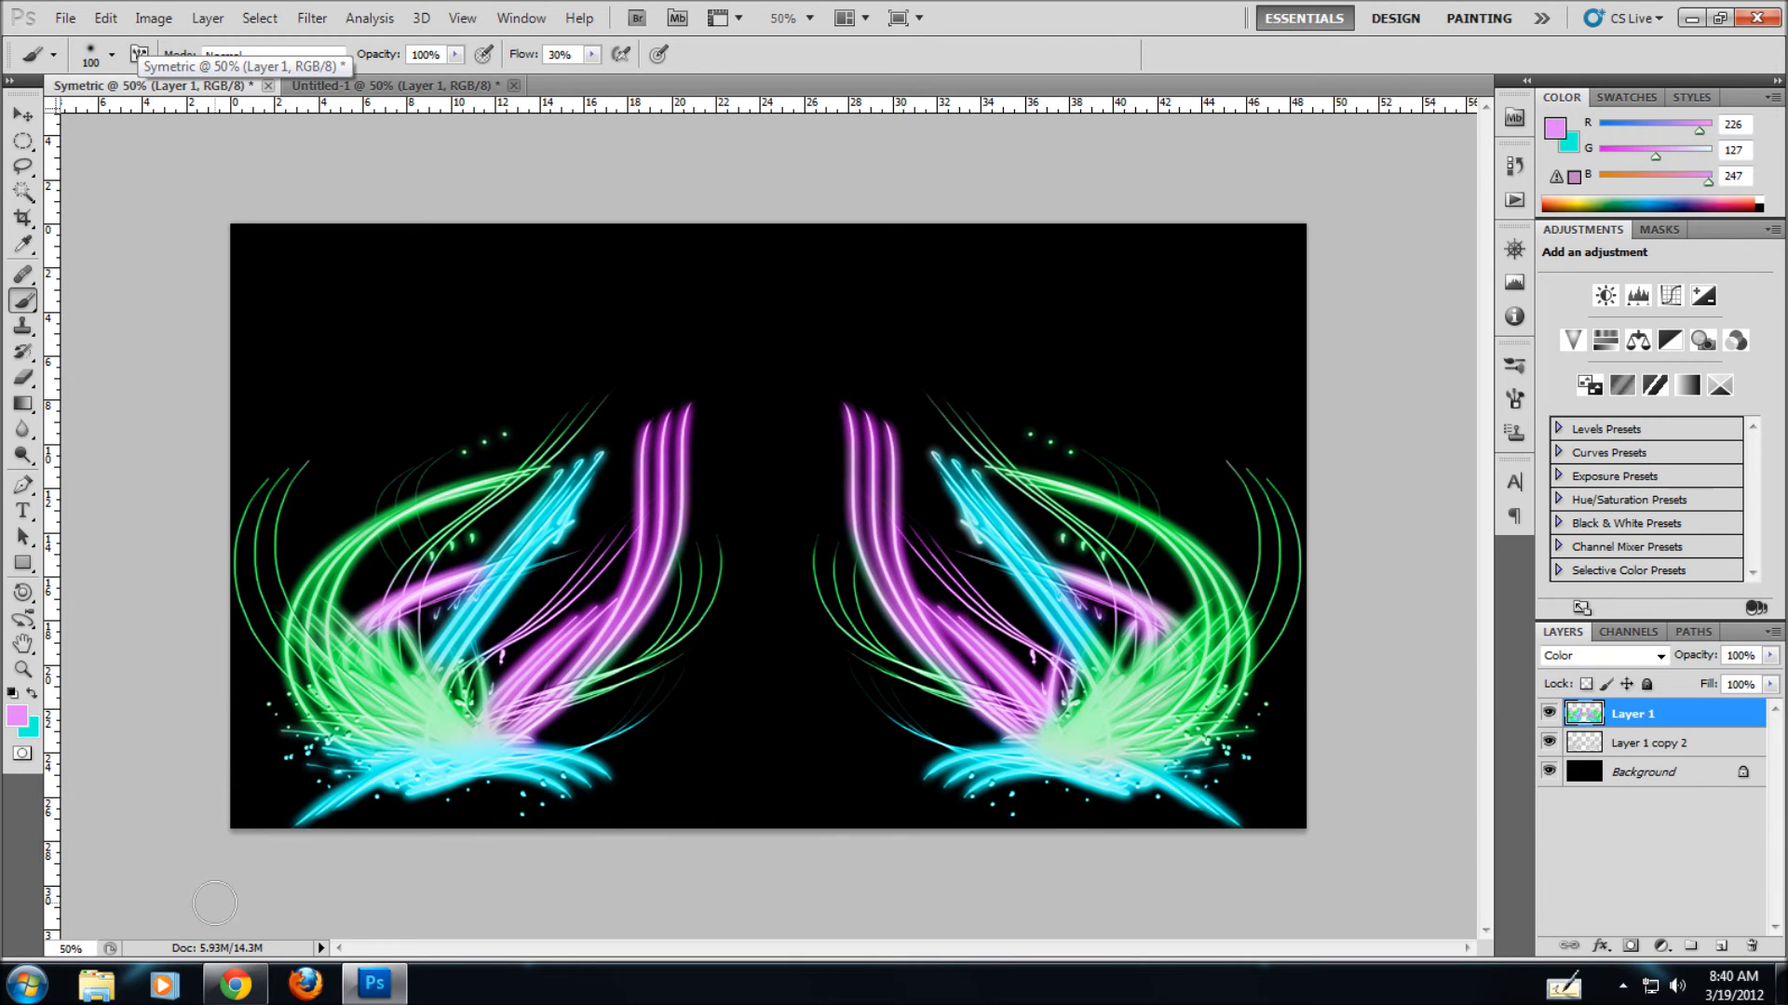
click(361, 85)
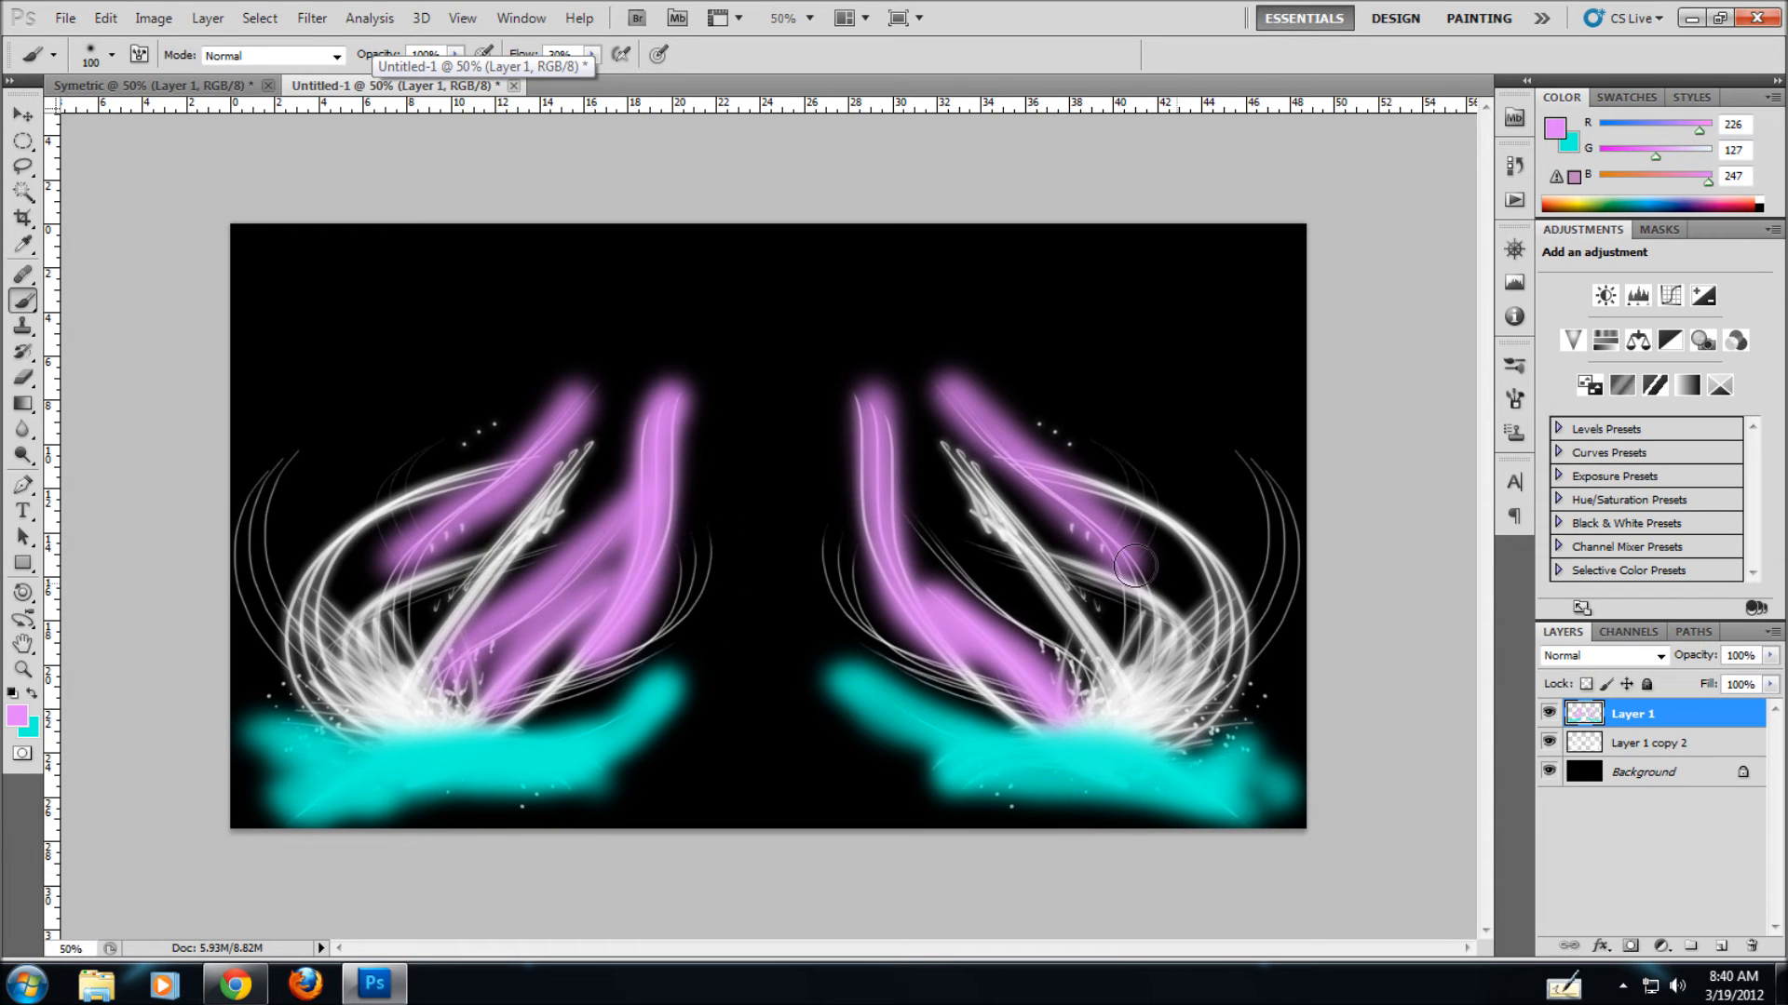
- Swap the foreground and background colors, set the foreground to green 00ff18, and return to the Brush tool
click(33, 695)
click(17, 715)
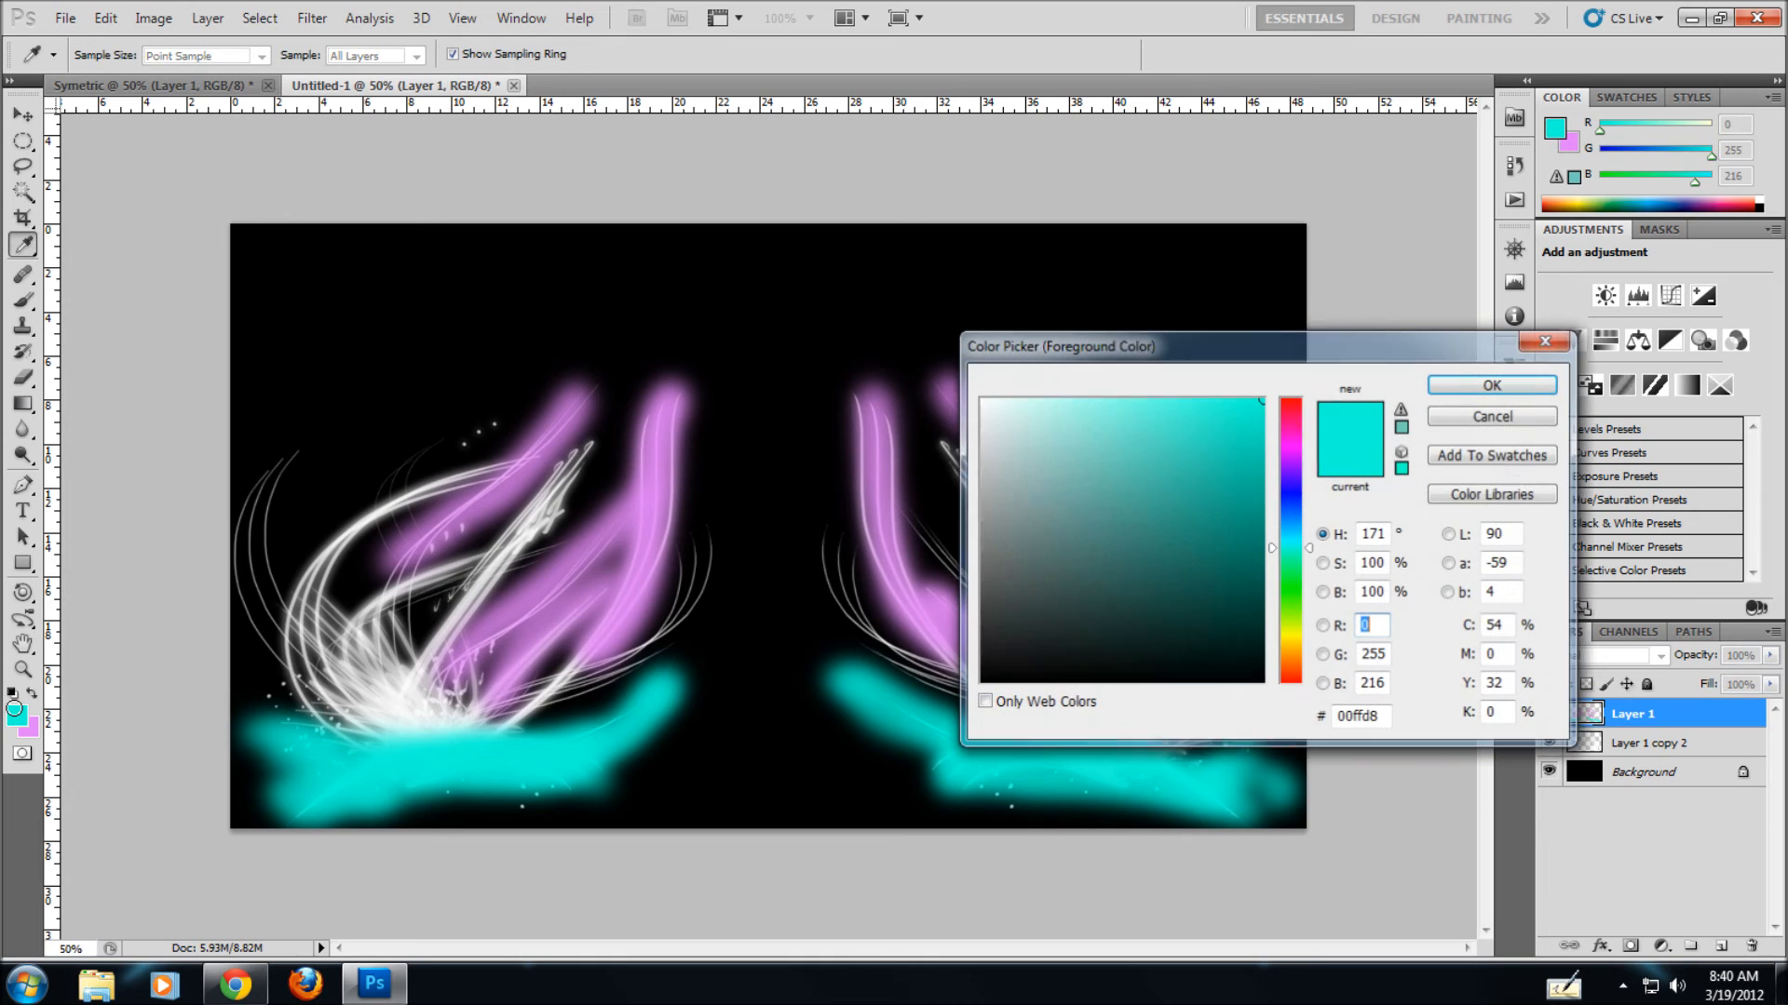
click(1307, 564)
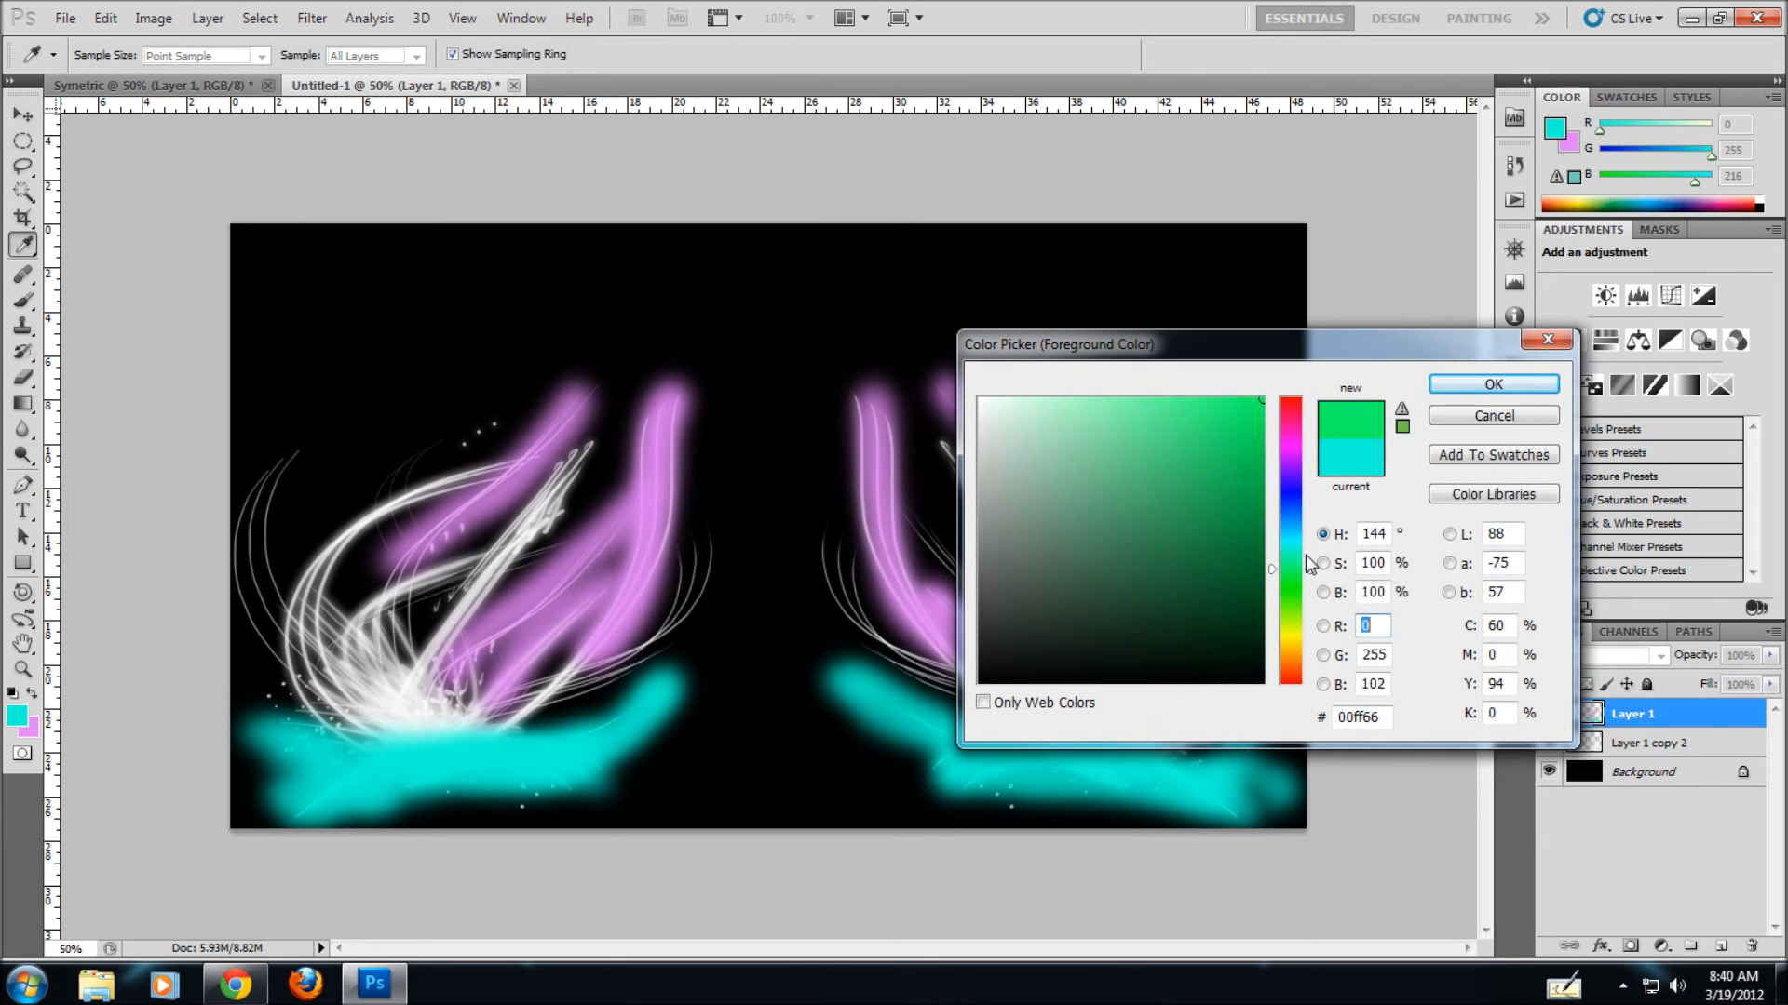
drag(1310, 568, 1313, 586)
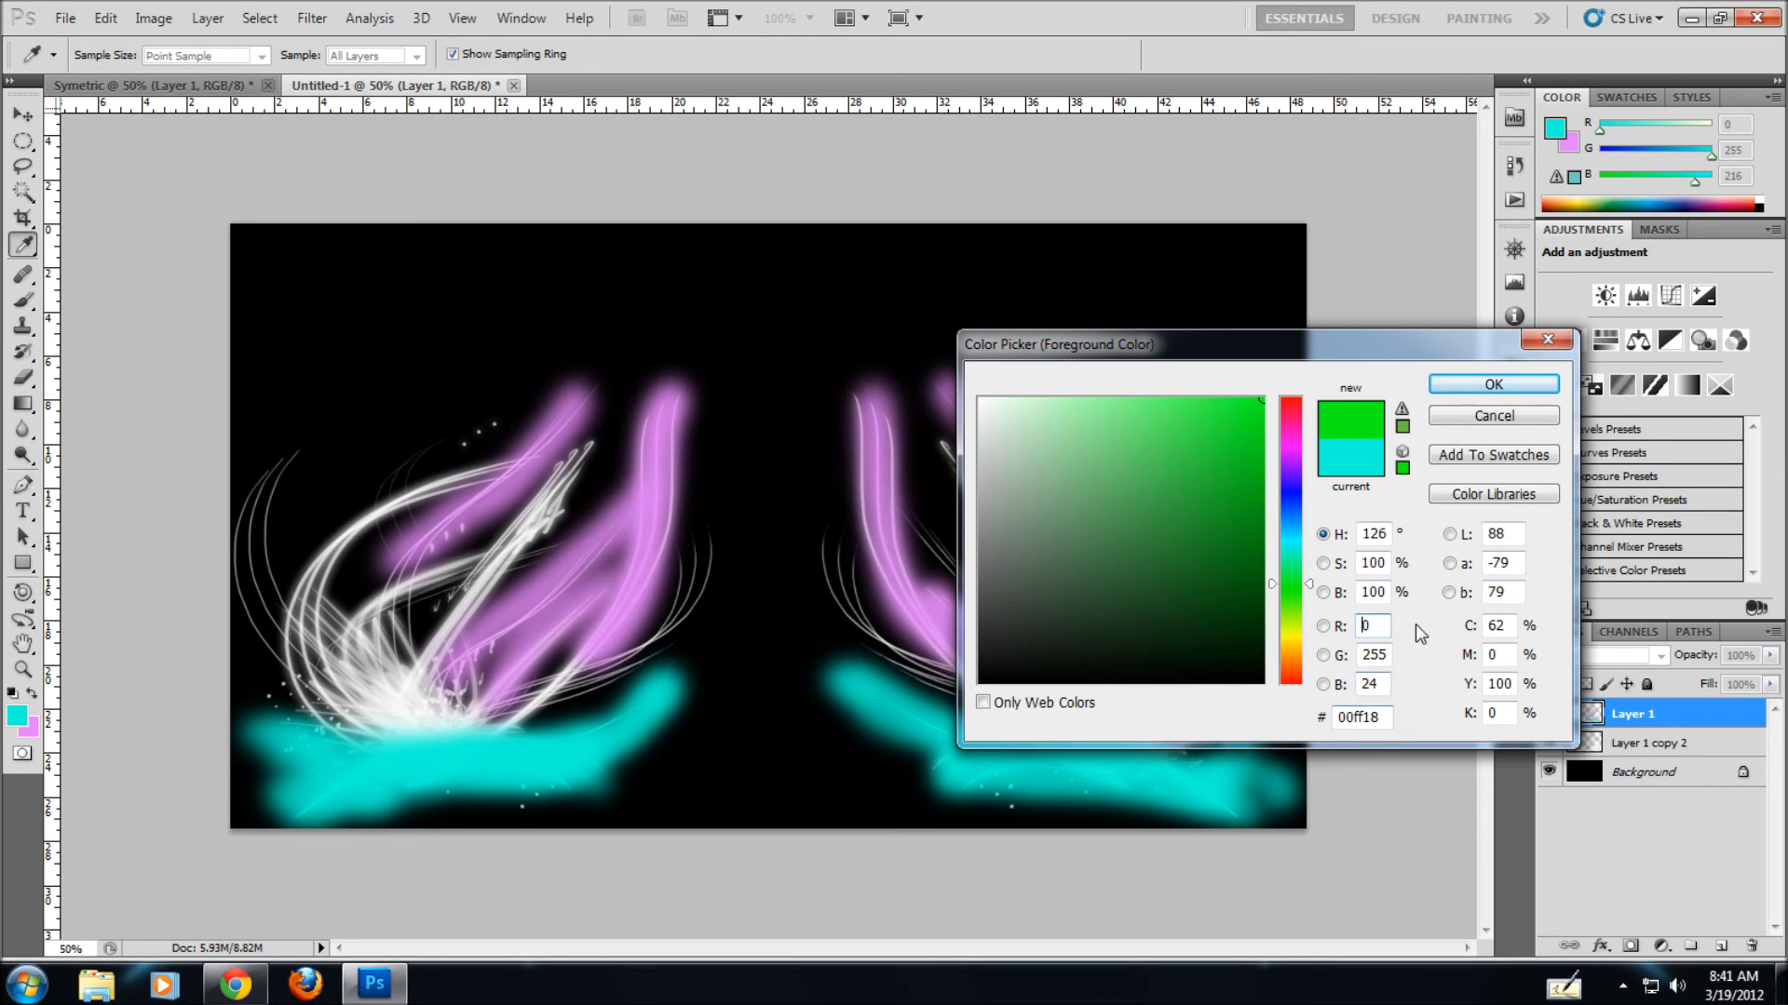
click(1493, 384)
key(b)
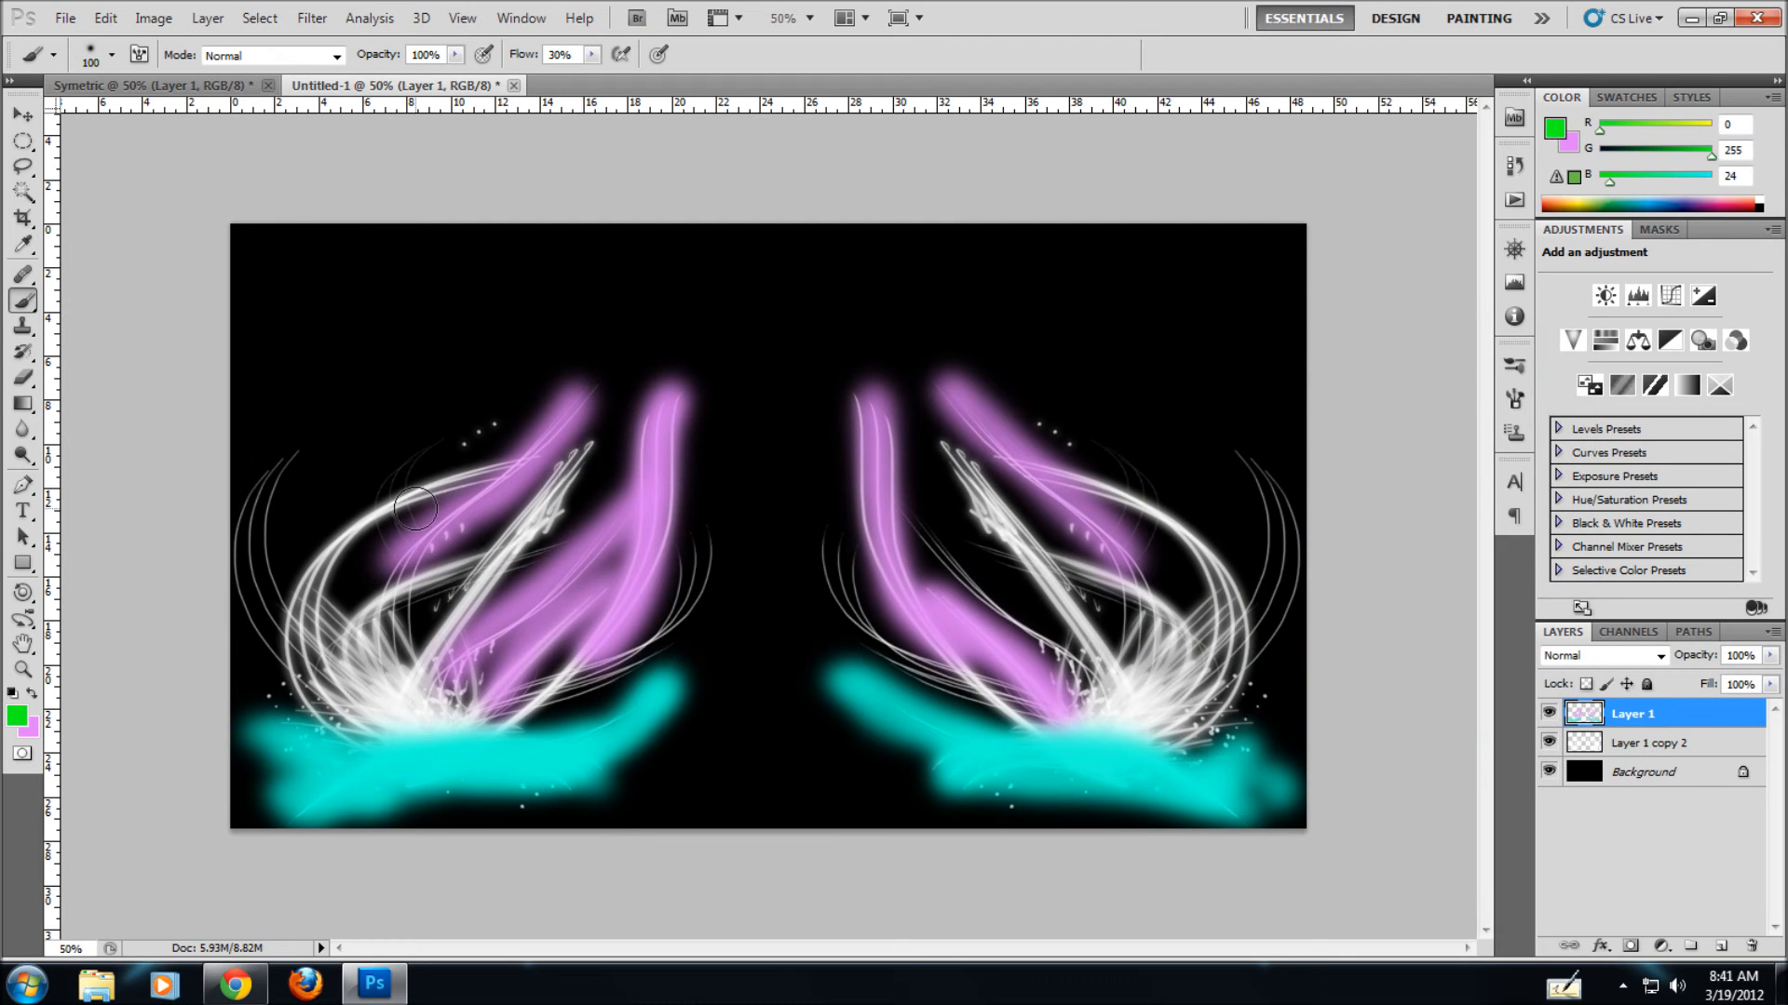
- Paint green over the left shape's remaining white strands, covering the outer curves, central diagonal, inner thin curves and burst above the turquoise base
mouse_move(396, 479)
mouse_down()
mouse_move(478, 419)
mouse_move(466, 488)
mouse_move(354, 540)
mouse_move(284, 600)
mouse_move(344, 530)
mouse_move(286, 469)
mouse_move(236, 522)
mouse_move(225, 577)
mouse_move(248, 614)
mouse_move(334, 534)
mouse_move(308, 618)
mouse_move(319, 666)
mouse_move(382, 698)
mouse_move(422, 678)
mouse_move(480, 576)
mouse_move(581, 470)
mouse_move(527, 549)
mouse_move(403, 648)
mouse_move(464, 563)
mouse_move(361, 641)
mouse_move(398, 674)
mouse_move(355, 649)
mouse_move(349, 621)
mouse_move(384, 676)
mouse_move(481, 708)
mouse_move(539, 700)
mouse_move(702, 588)
mouse_move(693, 542)
mouse_move(679, 606)
mouse_up()
mouse_move(632, 659)
mouse_down()
mouse_move(539, 693)
mouse_move(361, 712)
mouse_move(394, 717)
mouse_move(325, 638)
mouse_move(414, 596)
mouse_move(382, 620)
mouse_move(342, 727)
mouse_move(238, 661)
mouse_move(399, 702)
mouse_up()
drag(470, 473, 386, 497)
- Paint matching green over the right shape's central diagonal, outer curves, inner thin curves and the burst above its turquoise base
mouse_move(945, 445)
mouse_down()
mouse_move(1132, 699)
mouse_move(1181, 640)
mouse_move(1163, 724)
mouse_move(1183, 643)
mouse_move(1057, 564)
mouse_move(1136, 624)
mouse_move(1142, 673)
mouse_move(1185, 621)
mouse_move(1124, 485)
mouse_move(1216, 571)
mouse_move(1229, 696)
mouse_move(1188, 729)
mouse_move(1261, 541)
mouse_move(1270, 459)
mouse_move(1273, 573)
mouse_move(1269, 467)
mouse_move(1249, 643)
mouse_move(1262, 572)
mouse_move(1269, 591)
mouse_move(1294, 558)
mouse_up()
mouse_move(1073, 554)
mouse_down()
mouse_move(1124, 669)
mouse_move(1064, 574)
mouse_up()
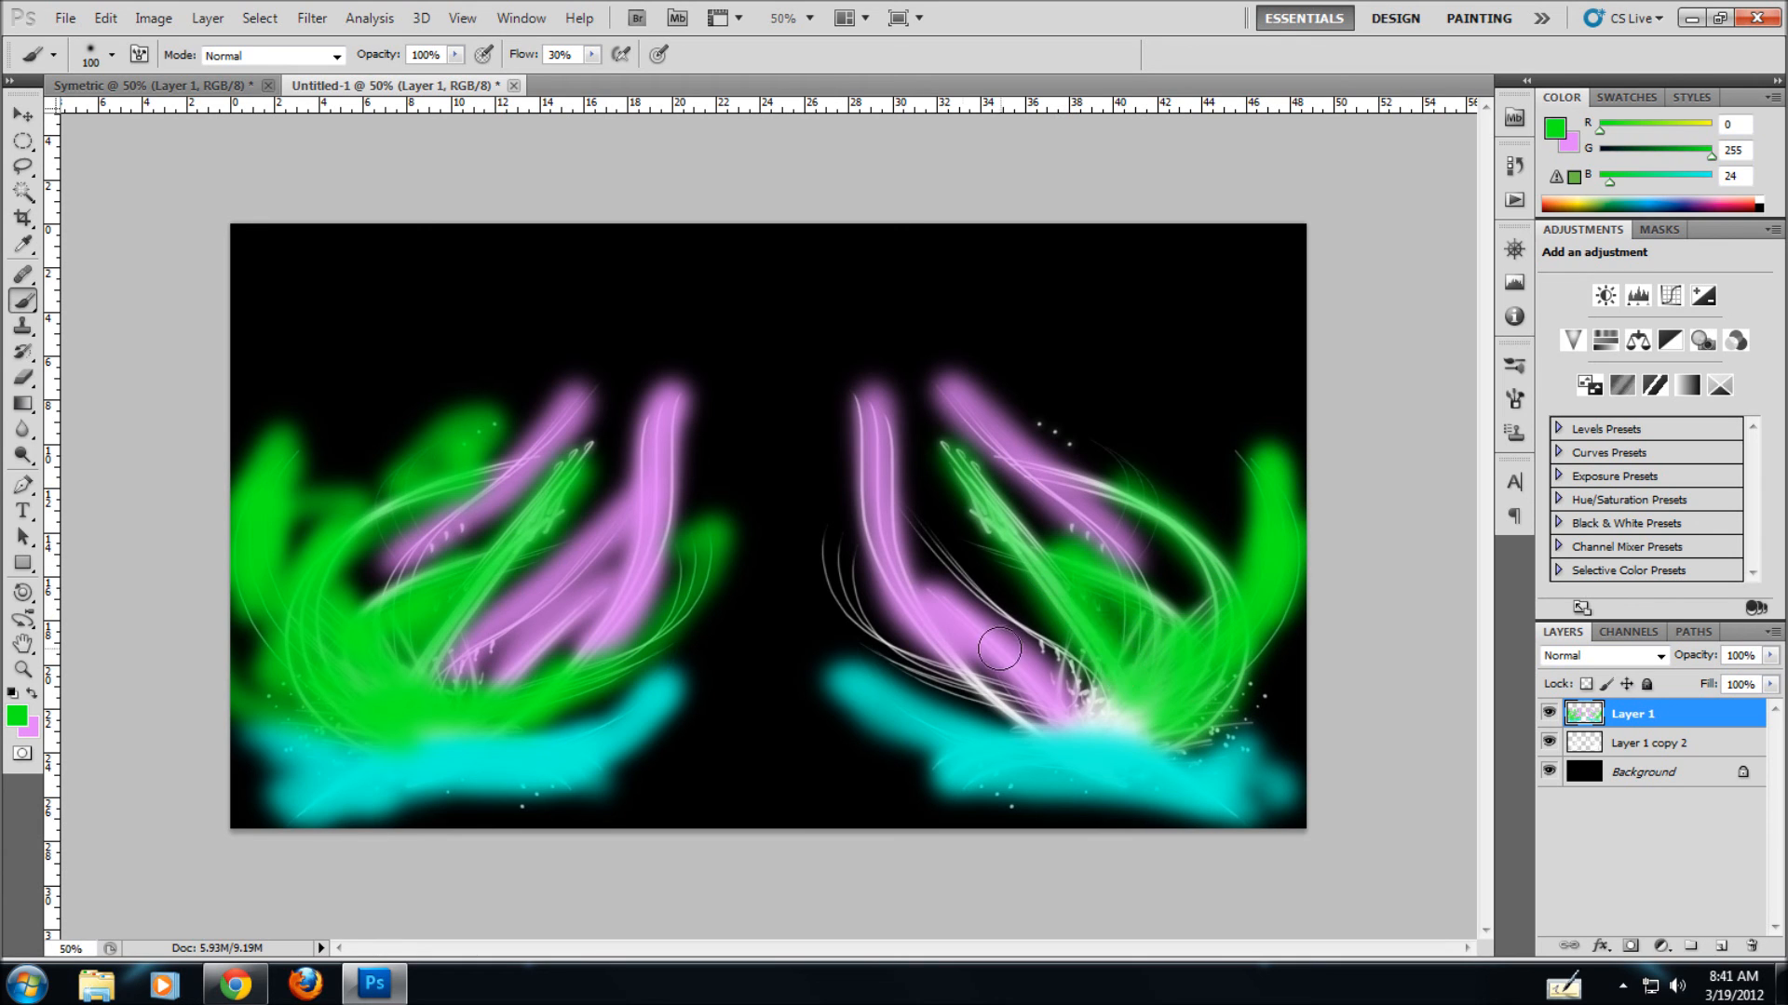
mouse_move(831, 539)
mouse_down()
mouse_move(855, 612)
mouse_move(918, 667)
mouse_move(1086, 722)
mouse_move(898, 662)
mouse_move(1006, 684)
mouse_up()
drag(933, 555, 1098, 679)
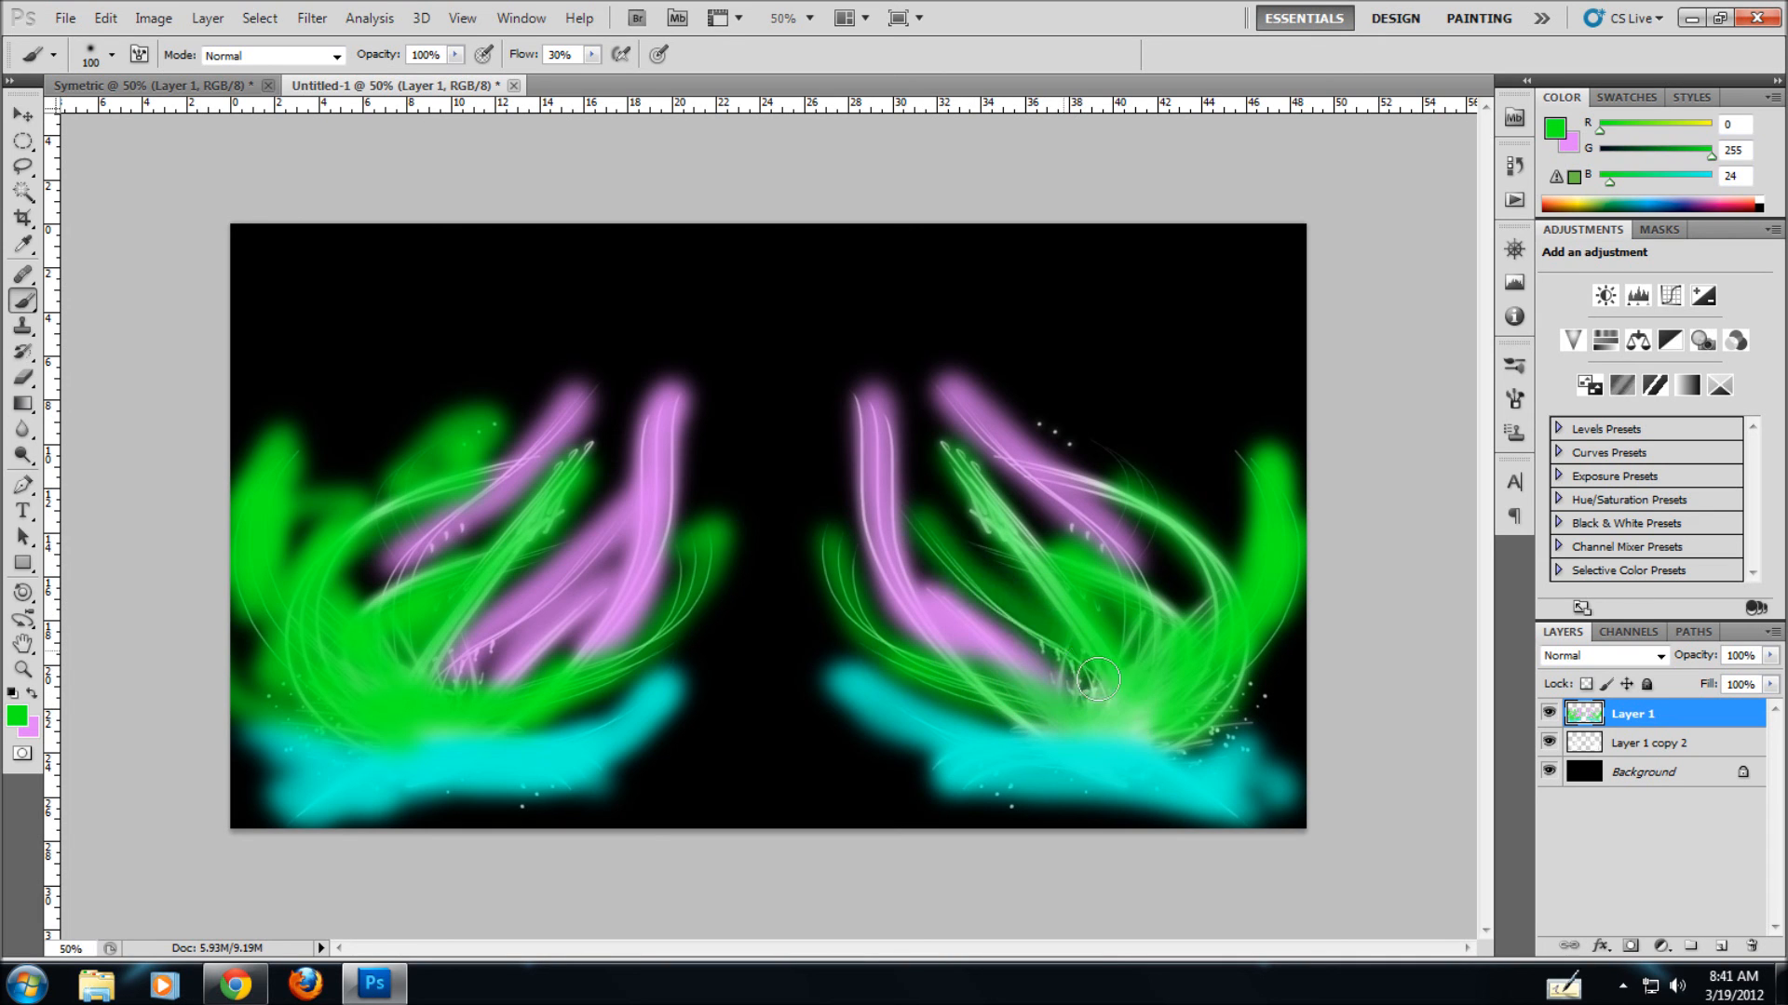
mouse_move(961, 463)
mouse_down()
mouse_move(1052, 596)
mouse_move(987, 466)
mouse_move(1034, 558)
mouse_move(1175, 576)
mouse_move(1124, 498)
mouse_move(1239, 635)
mouse_move(1129, 443)
mouse_move(1053, 410)
mouse_move(1292, 521)
mouse_move(1252, 687)
mouse_move(1113, 707)
mouse_up()
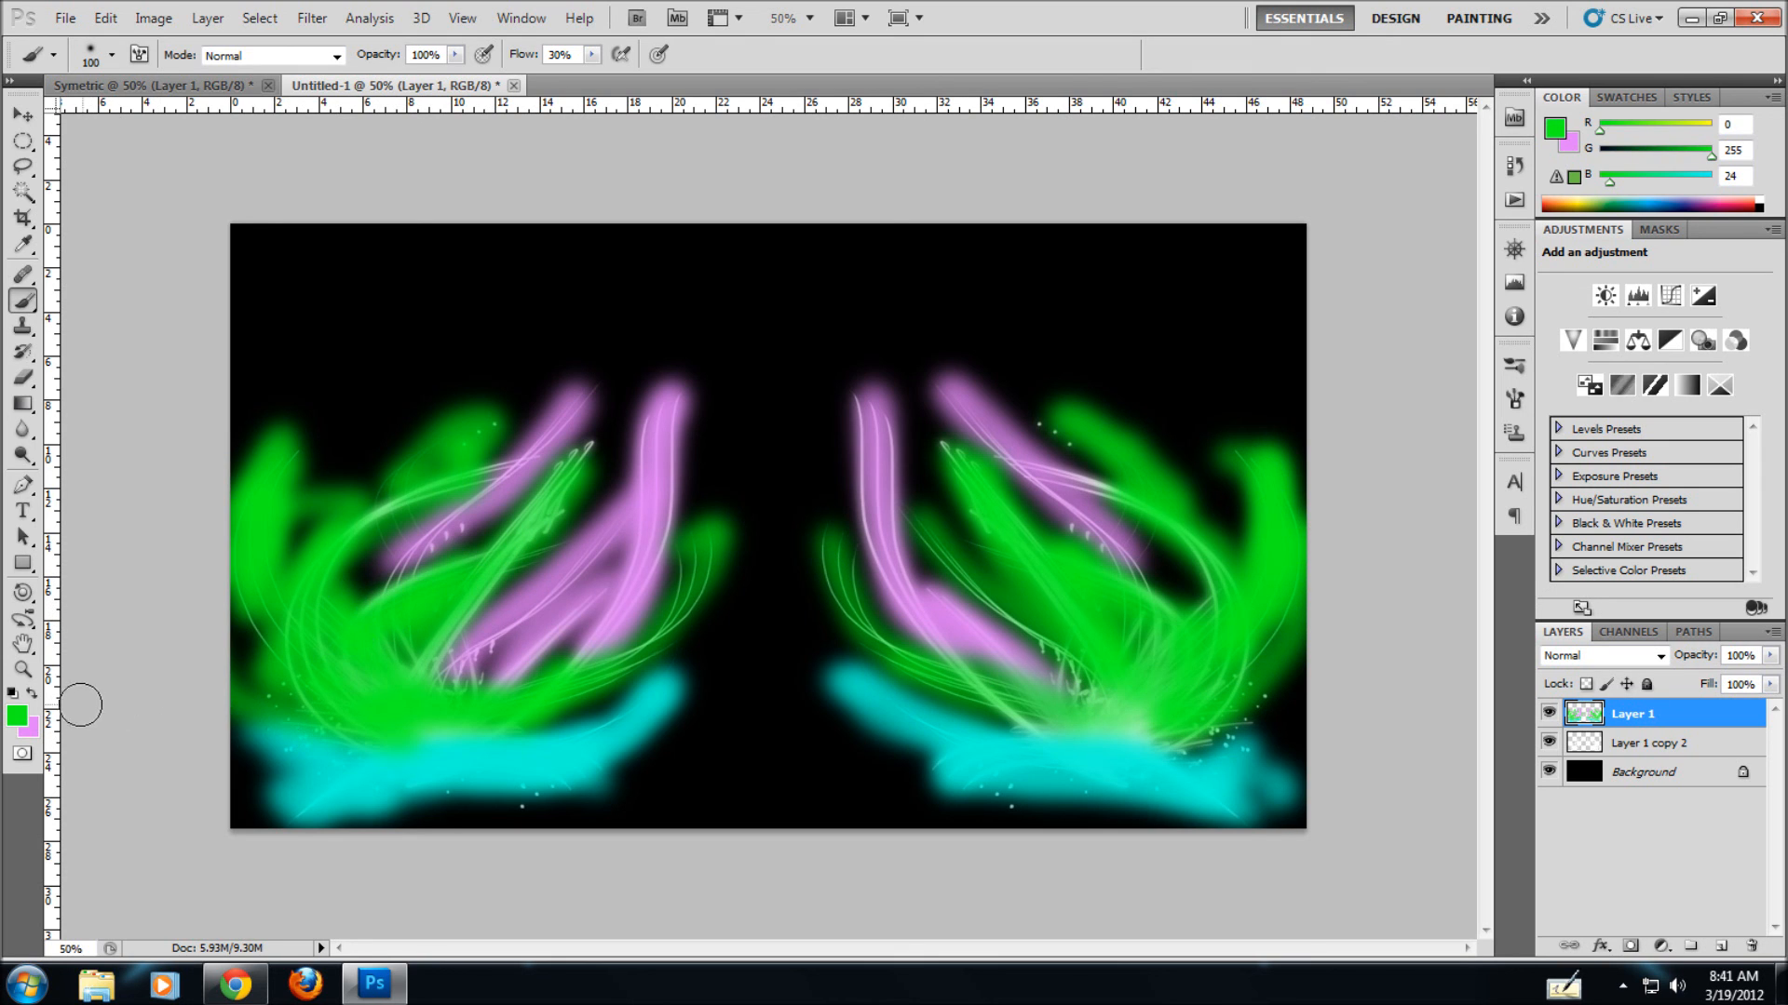
- Set the painted color layer's blend mode to Color and merge all visible layers
click(1661, 657)
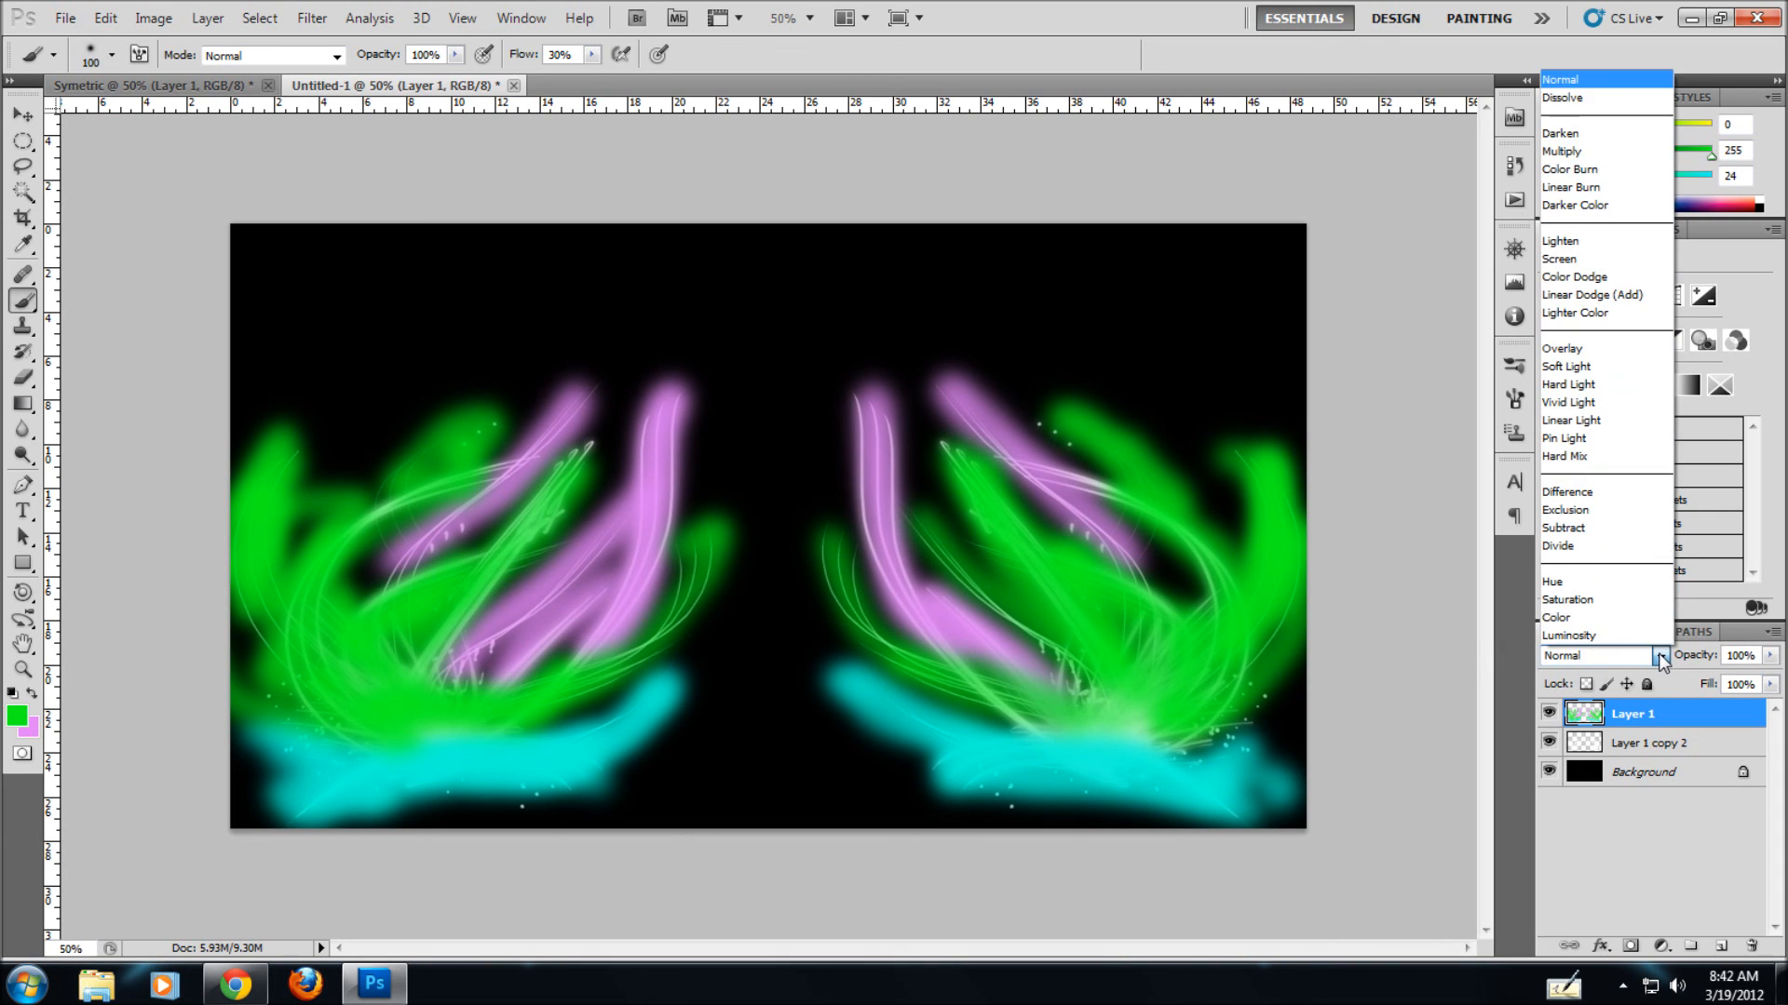
click(1589, 618)
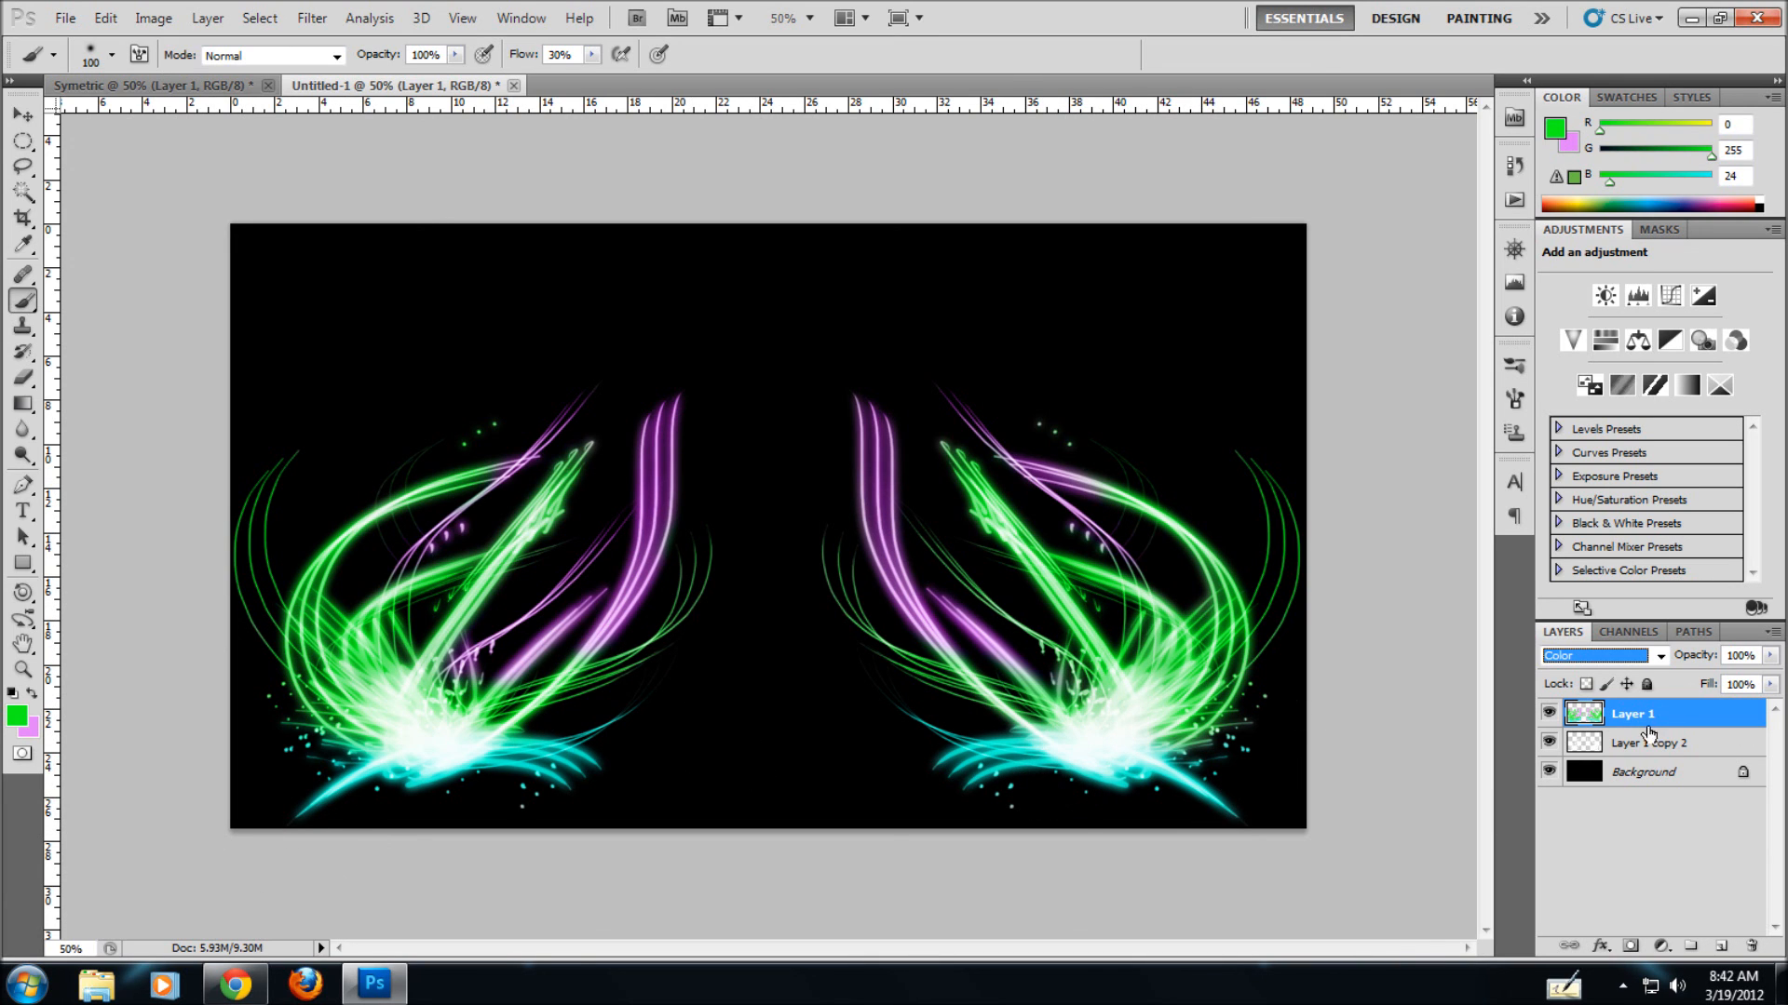
right_click(1694, 728)
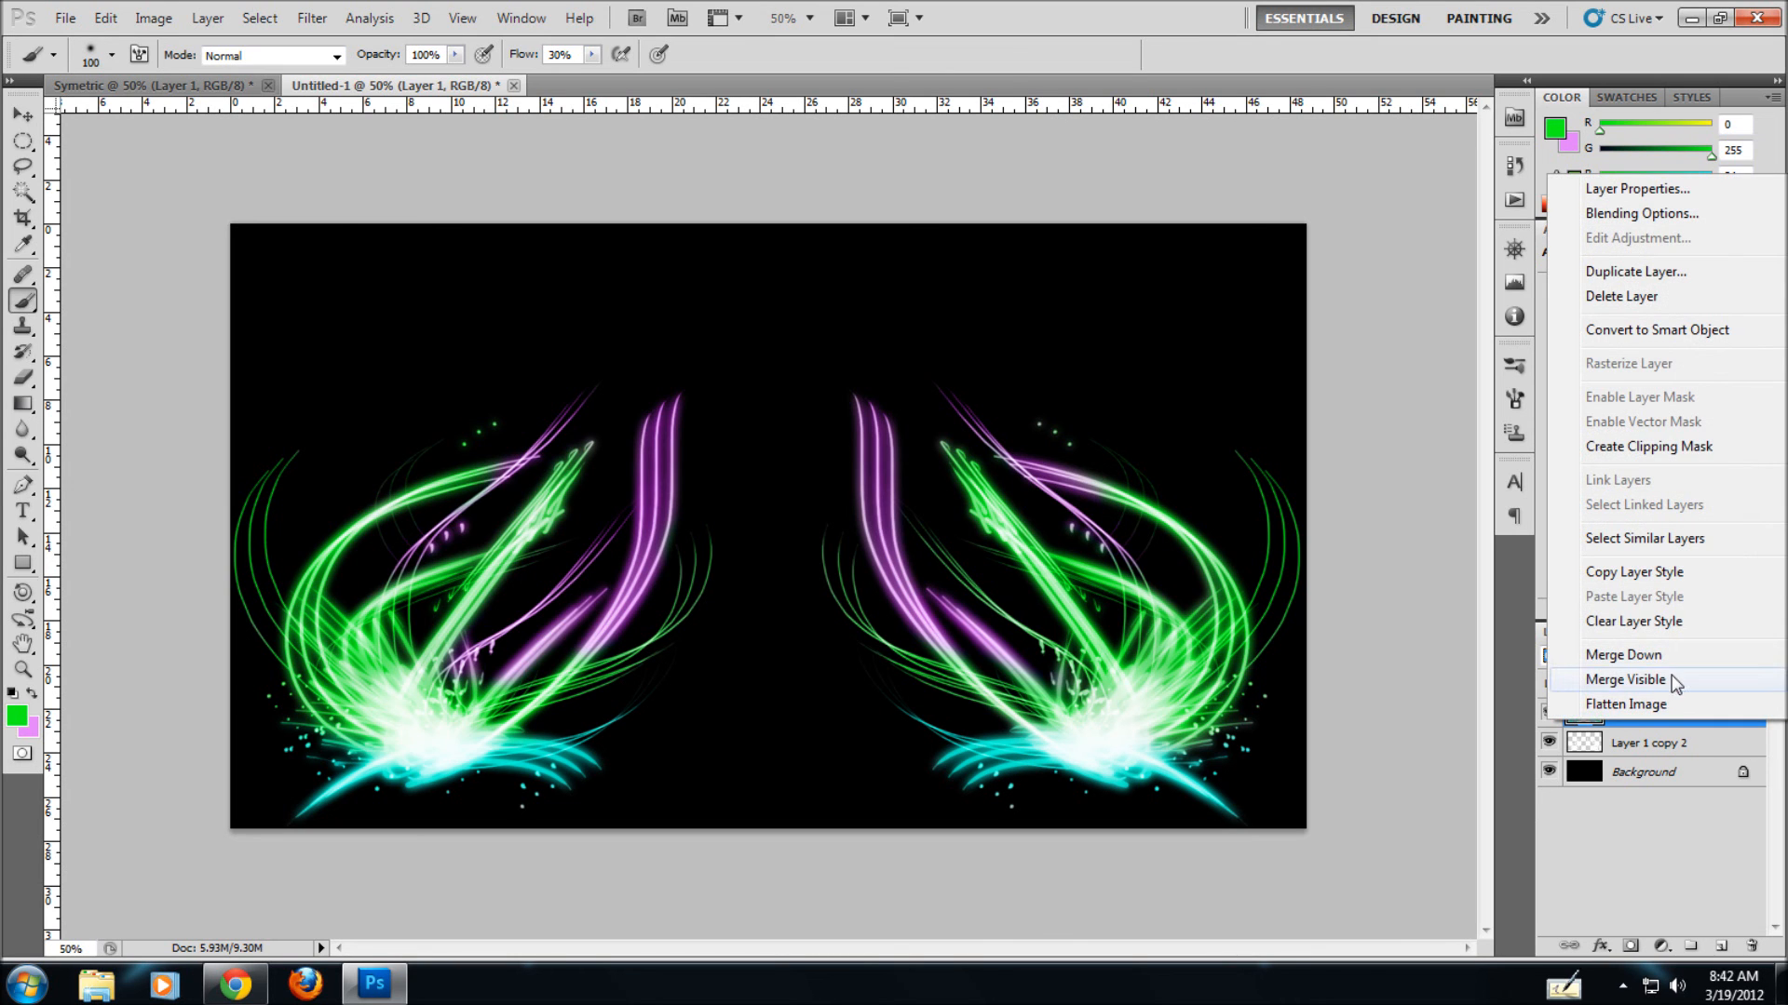
click(1564, 682)
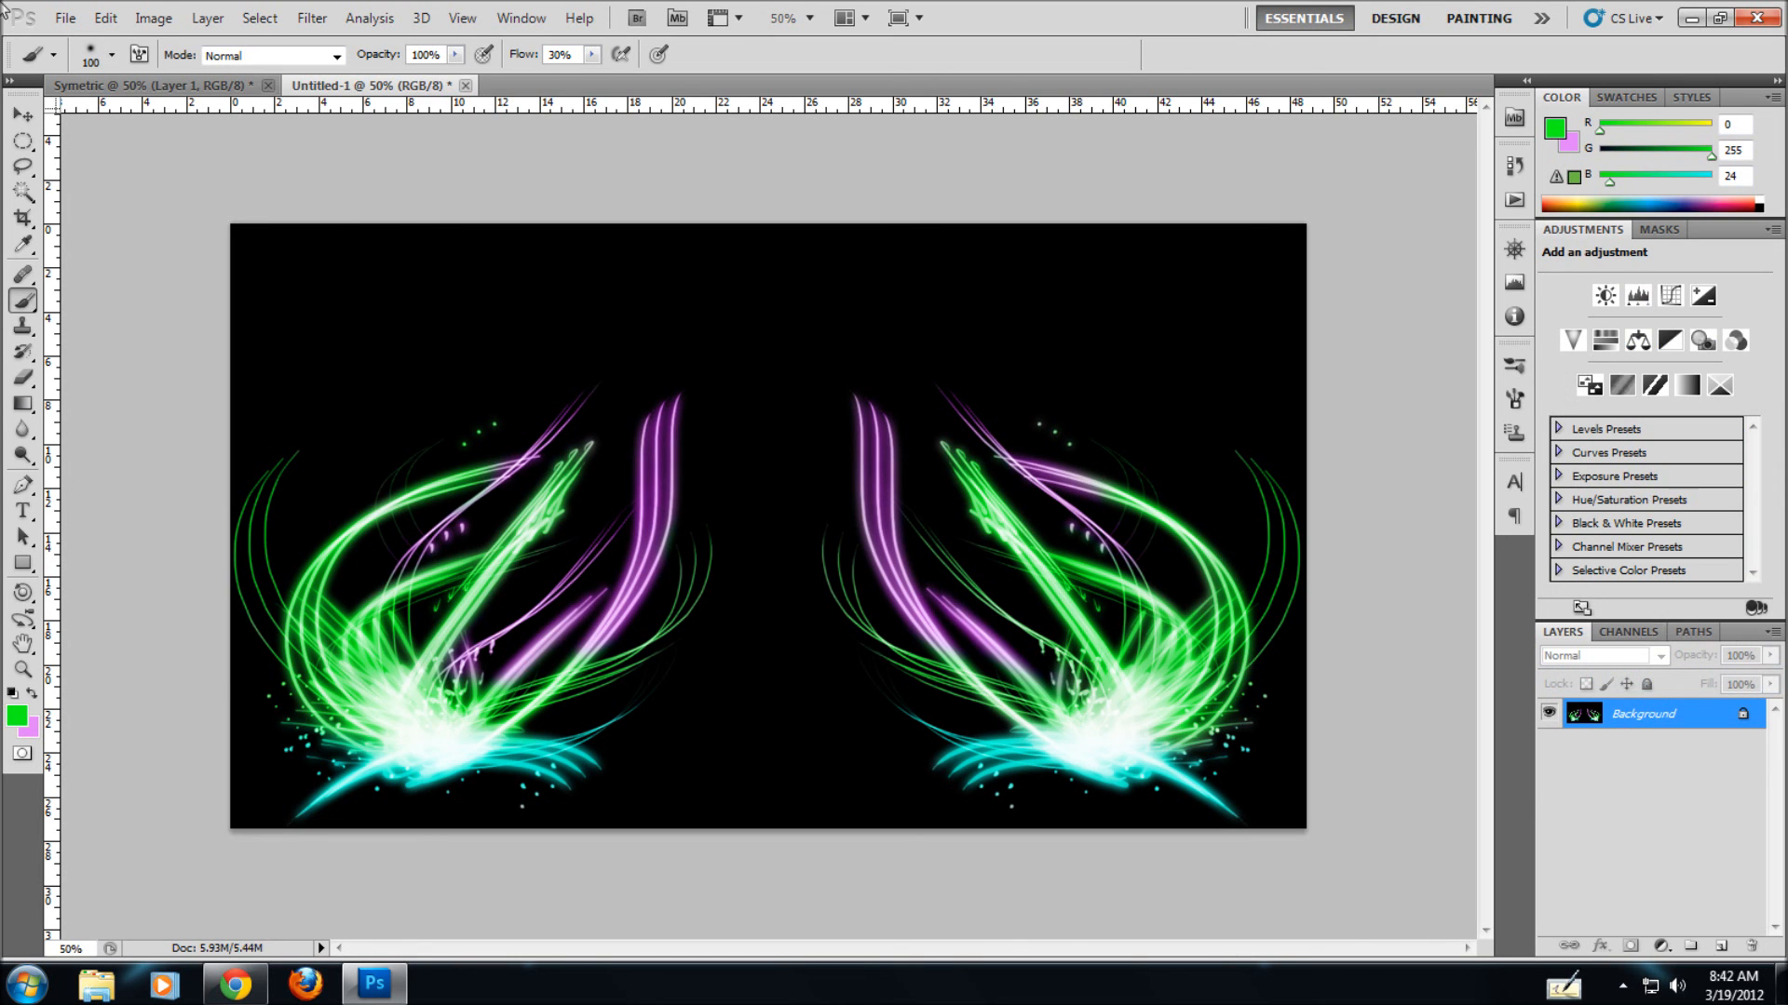
- Save the wallpaper as the JPEG file Untitled-1.jpg in the Wallpaps folder, accepting the JPEG options
click(65, 18)
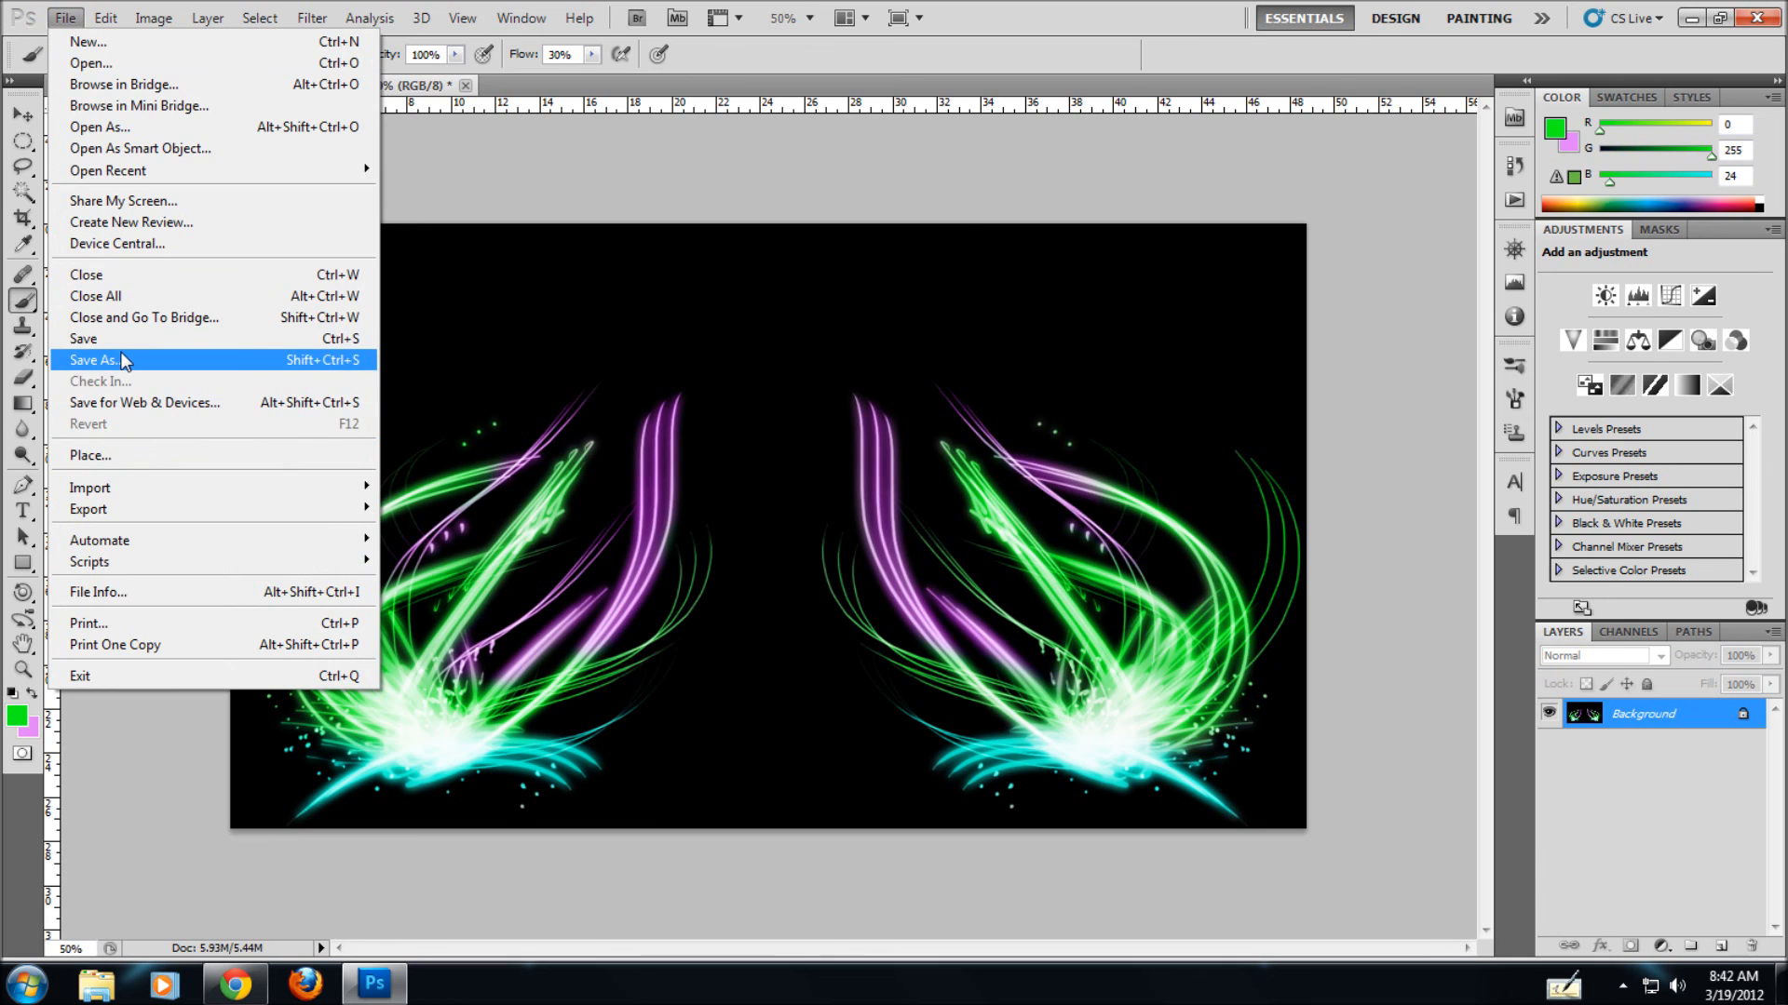
click(103, 360)
click(924, 614)
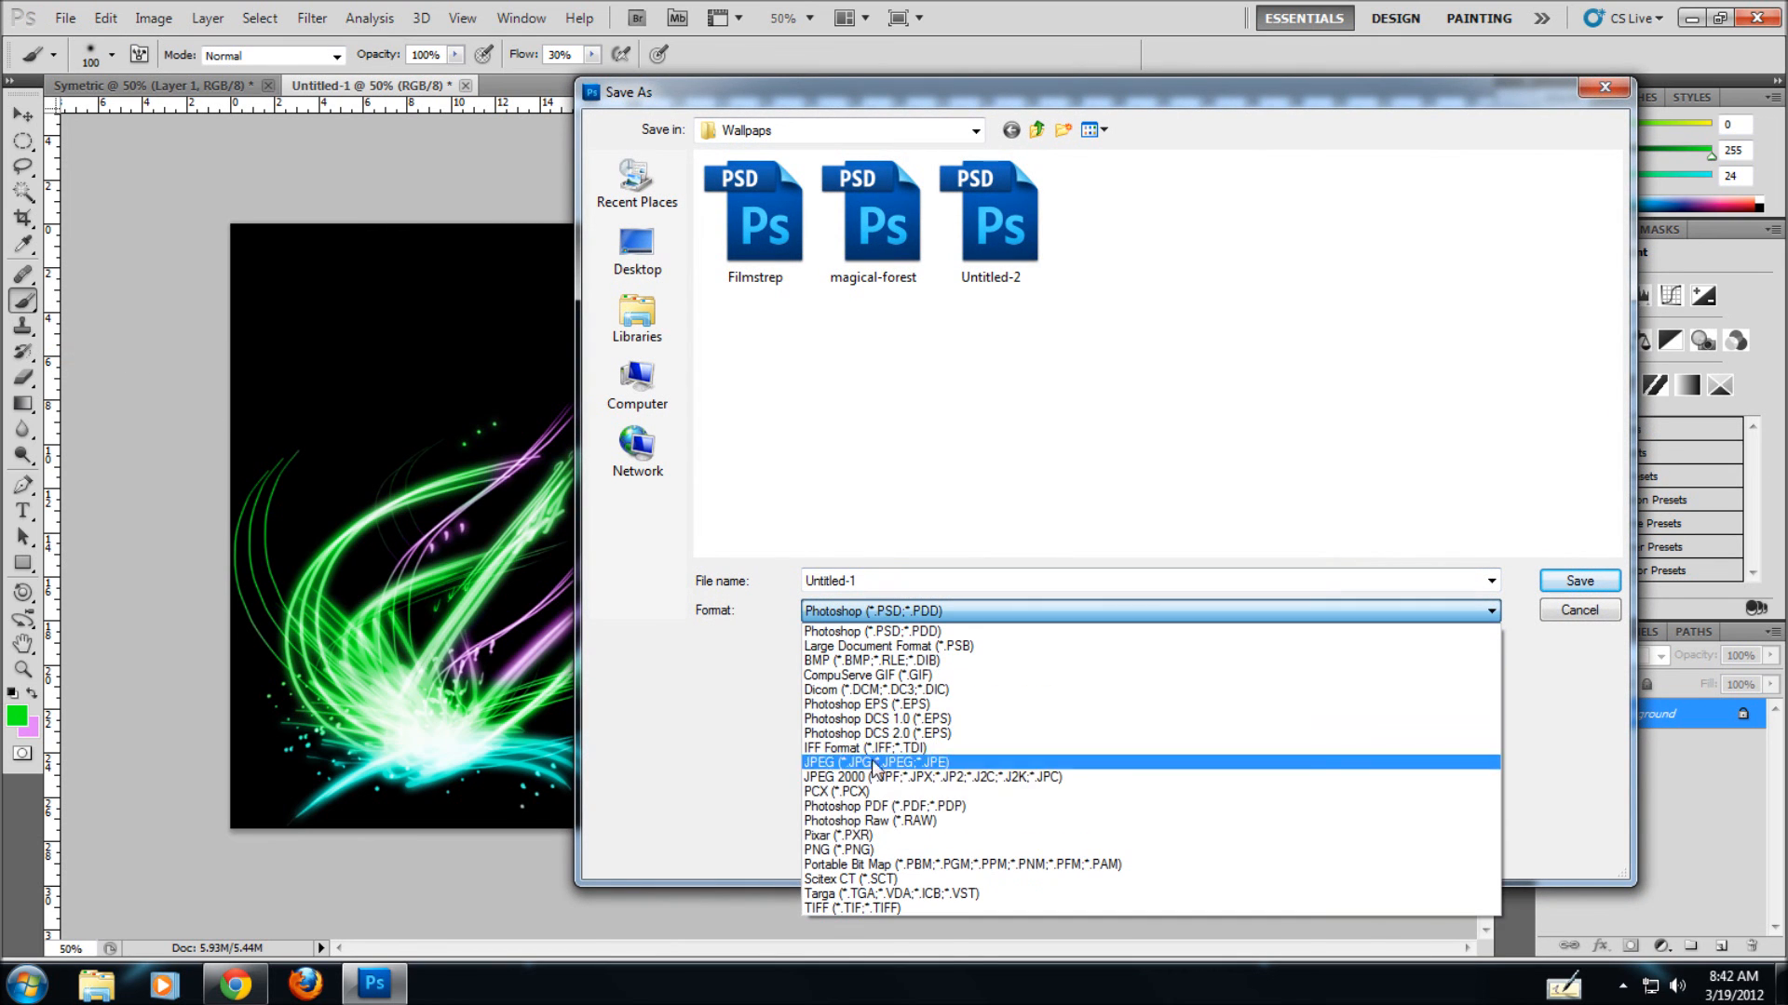
click(877, 764)
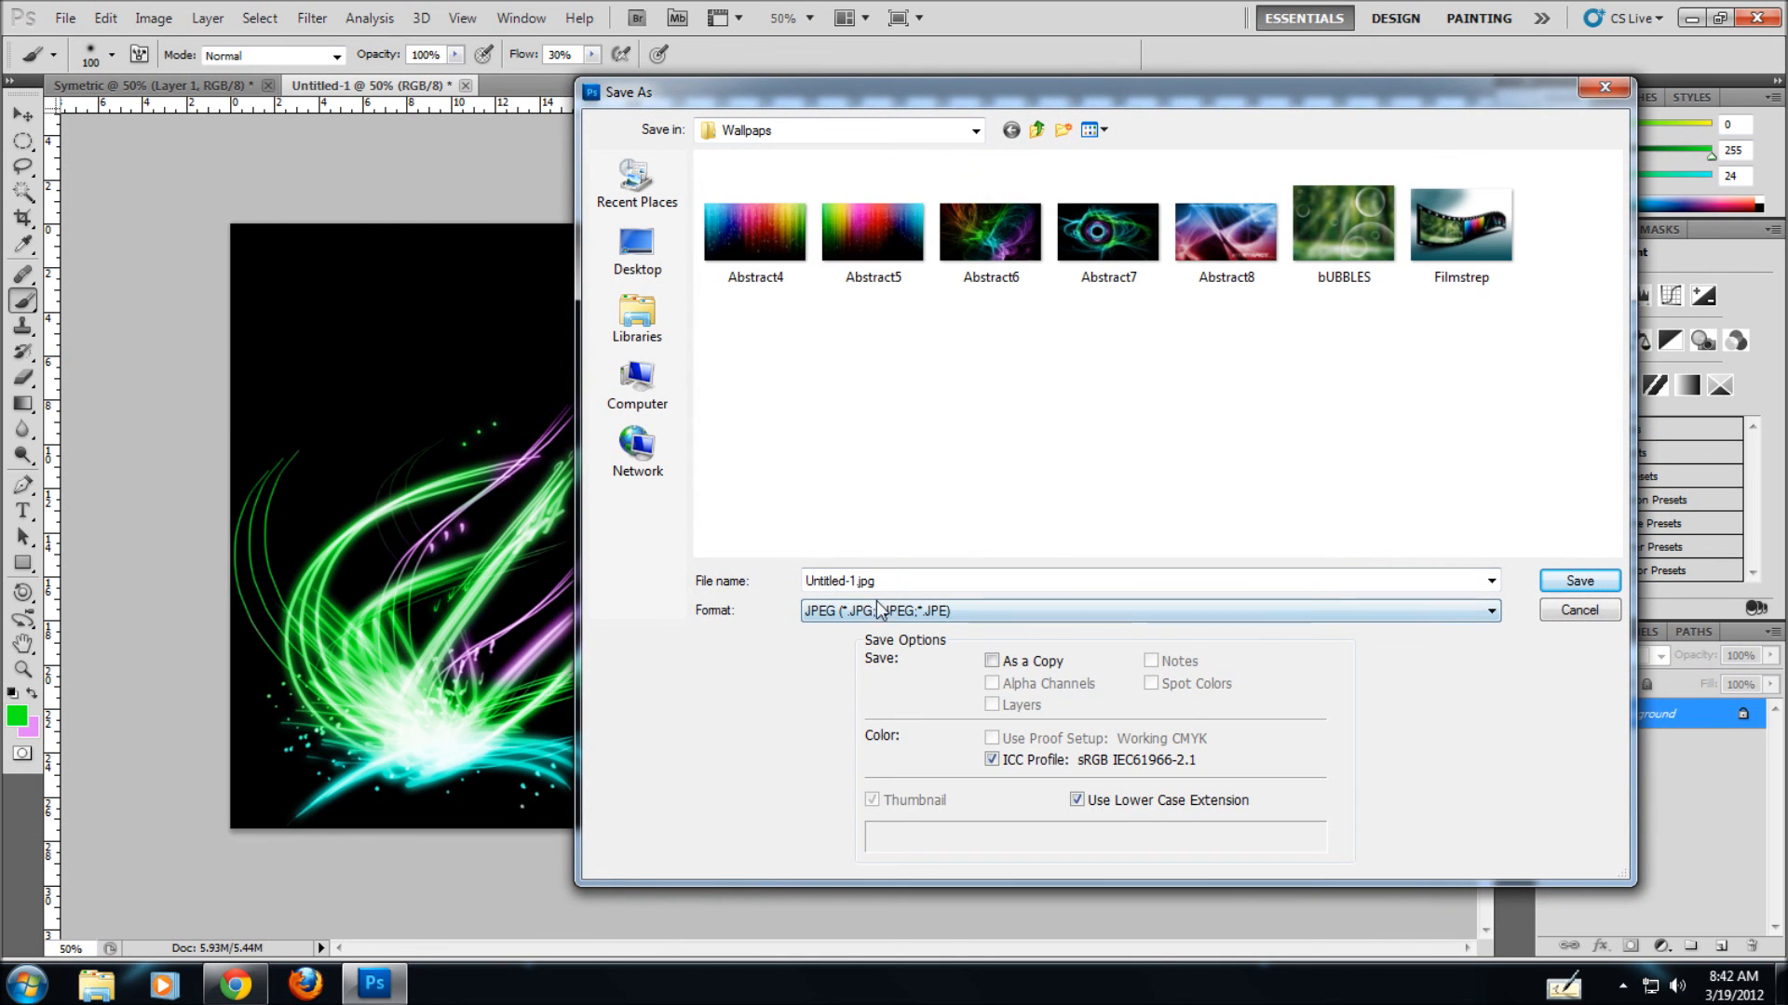
click(1587, 585)
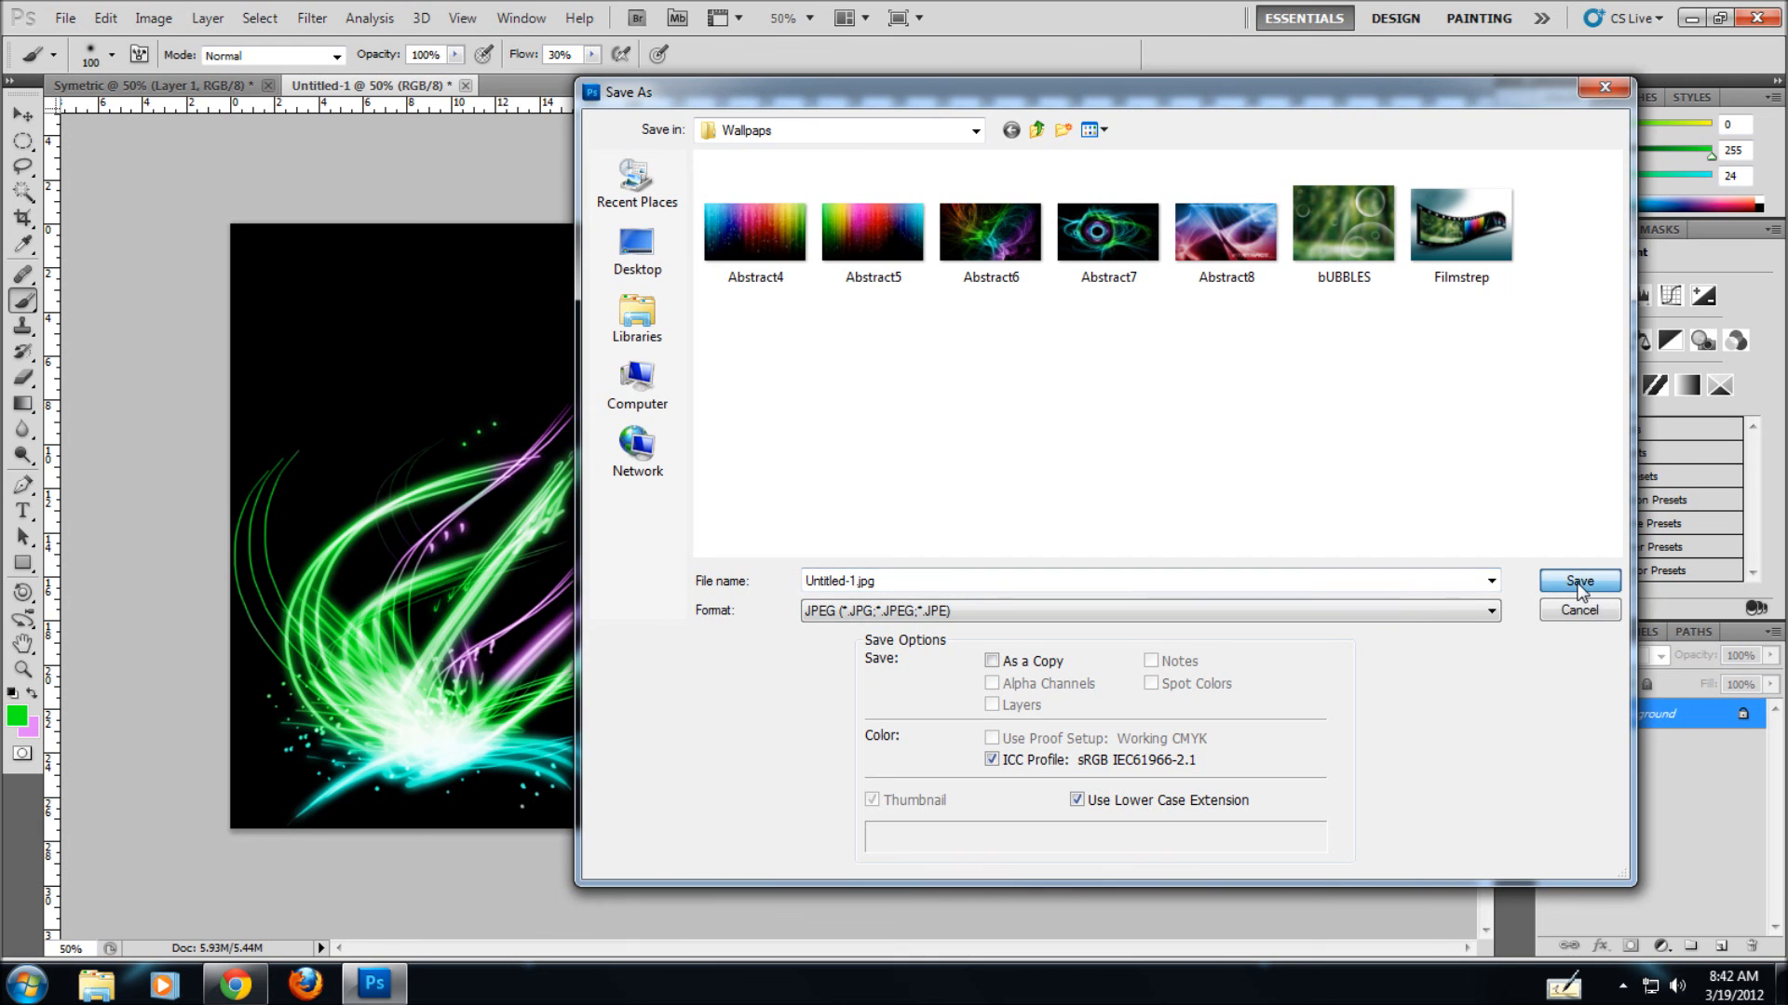
click(1024, 262)
key(b)
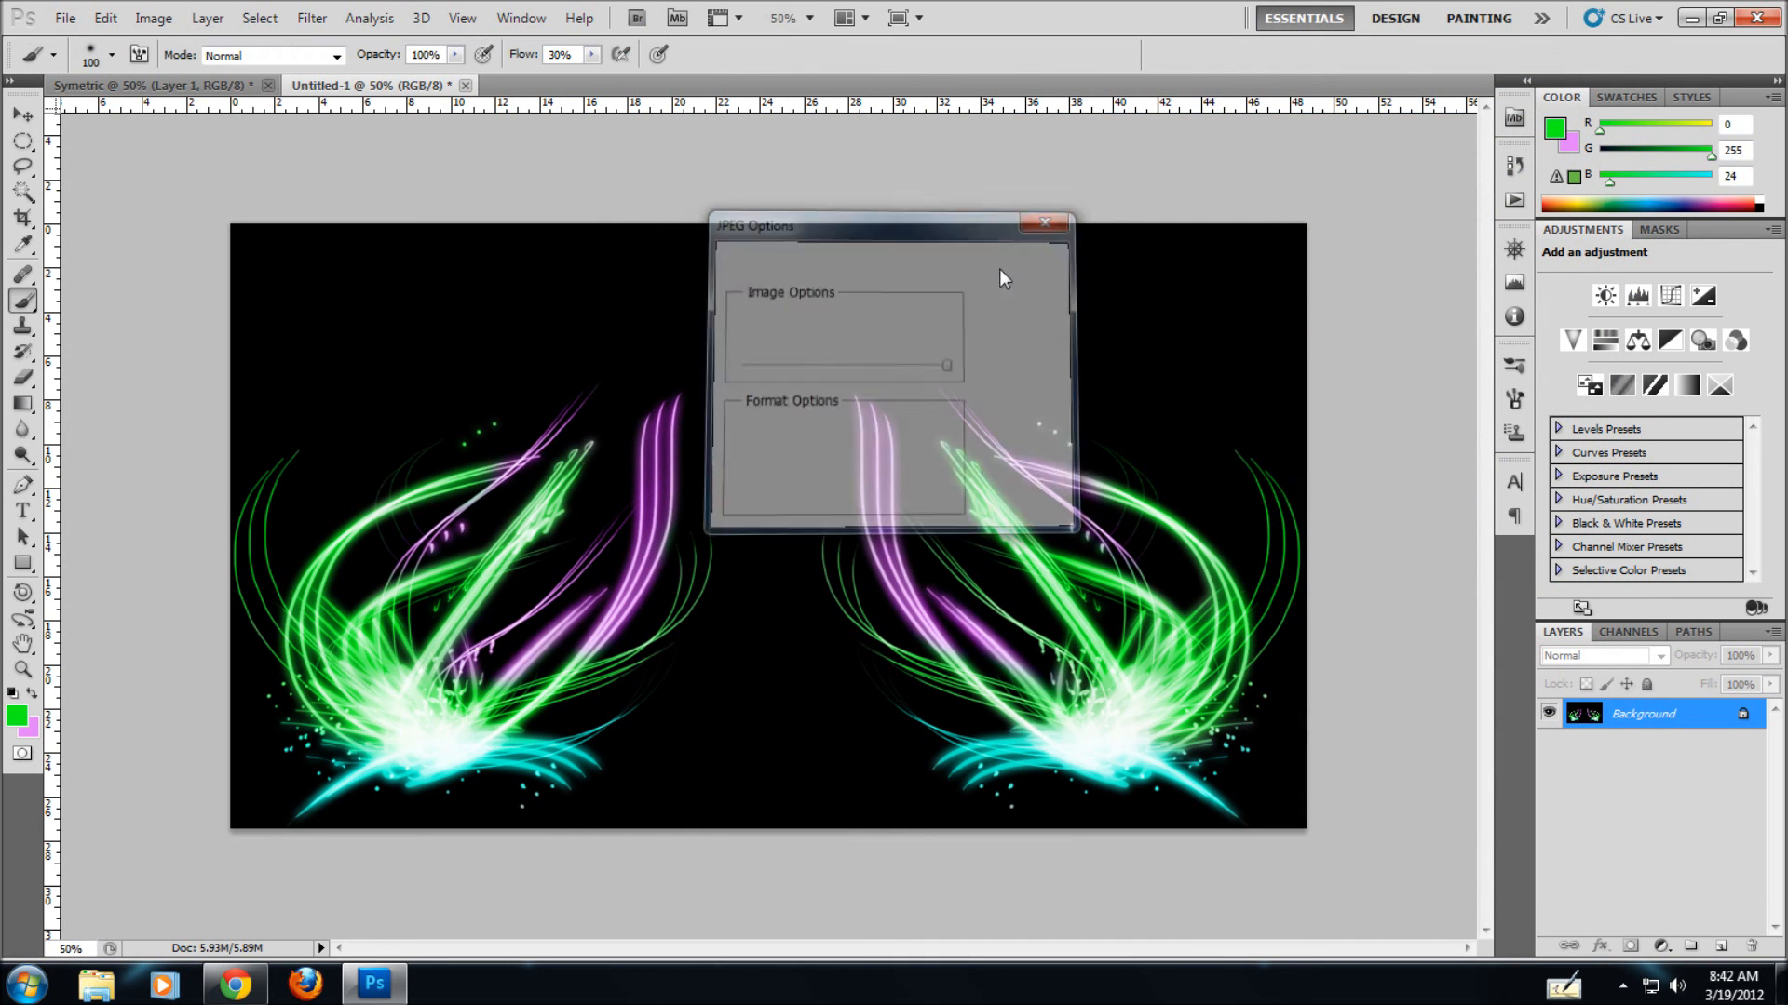